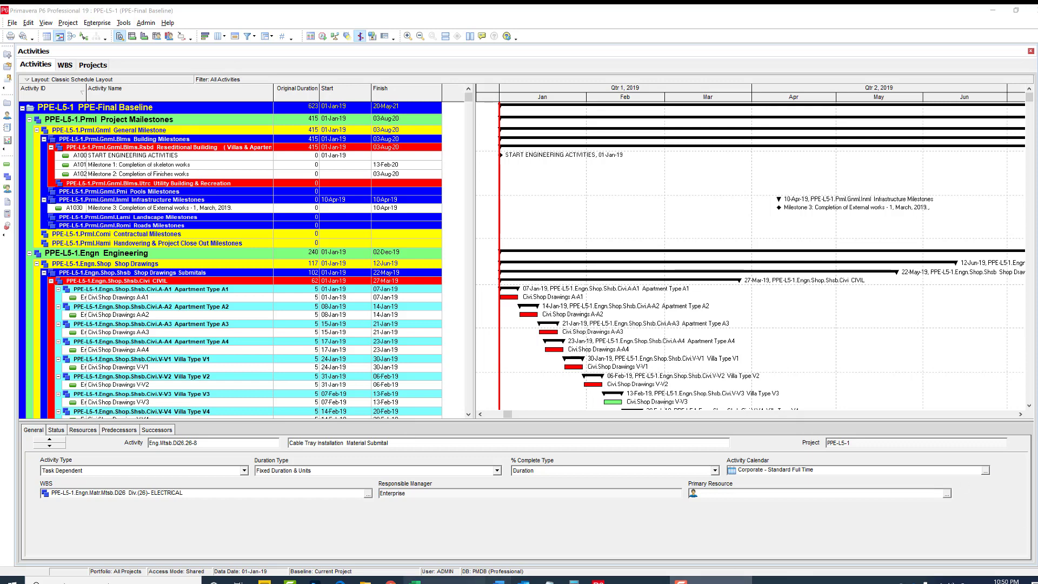
Step: Check the conversion workbook, then switch P6 to the project's WBS view
left_click(415, 581)
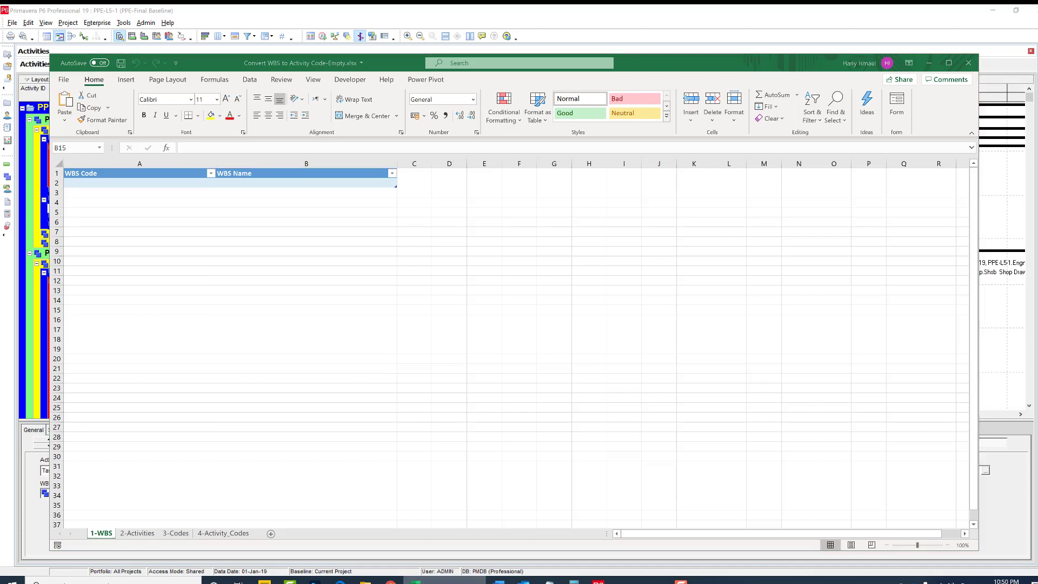
key("alt+Tab")
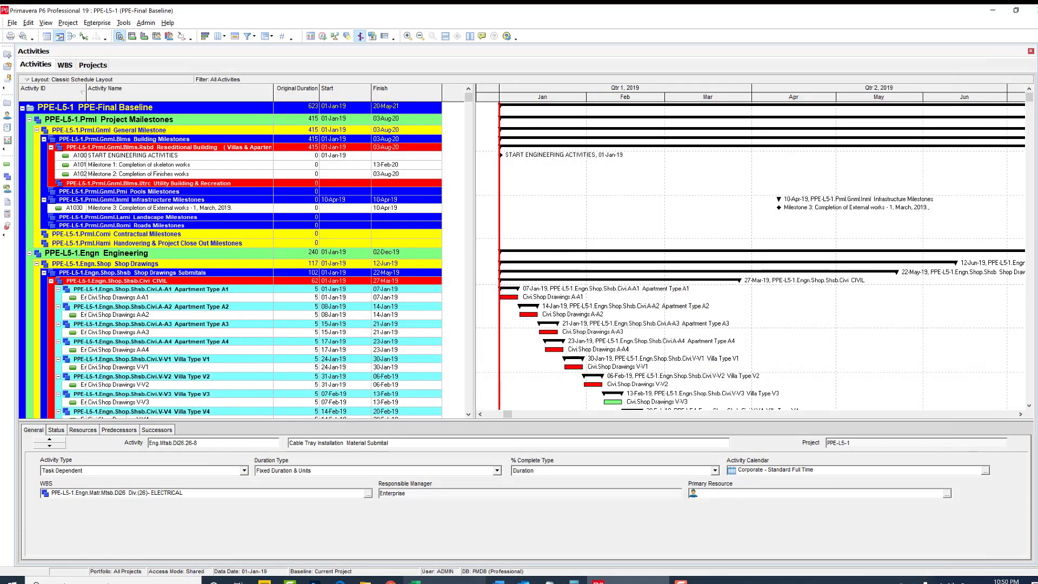
left_click(78, 24)
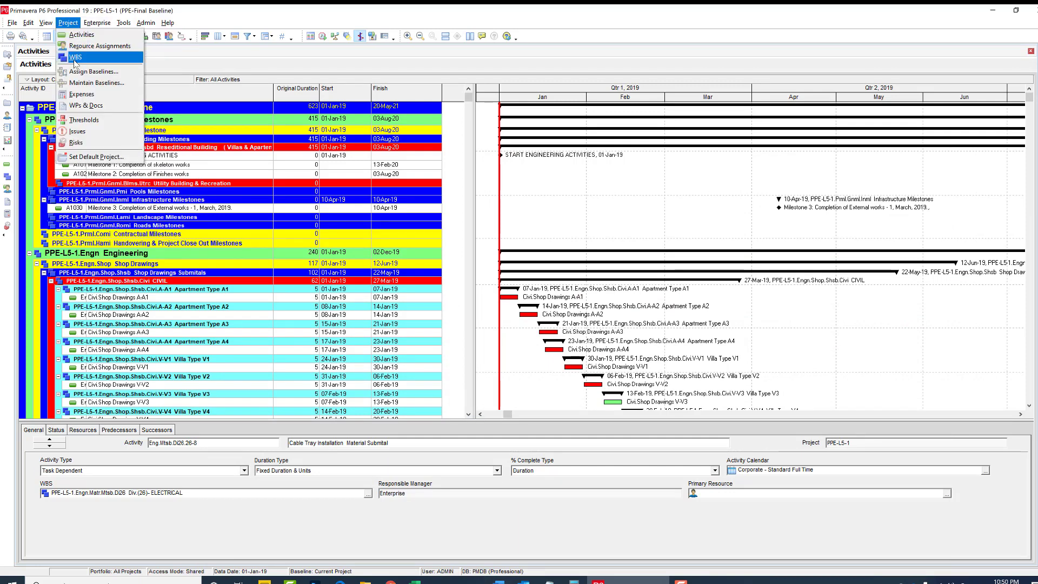
left_click(75, 58)
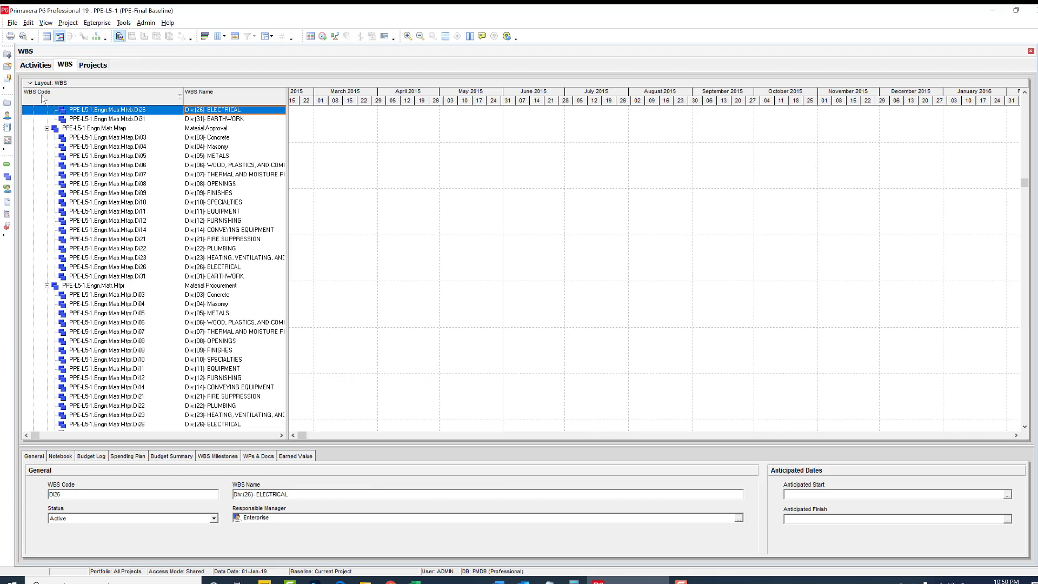
Step: Select and copy the whole WBS tree from root PPE-L5-1 to the last element, then go to Excel
left_click(227, 120)
left_click(224, 111)
scroll(225, 111, "up", 4)
left_click_drag(1030, 178, 1028, 100)
left_click(200, 111)
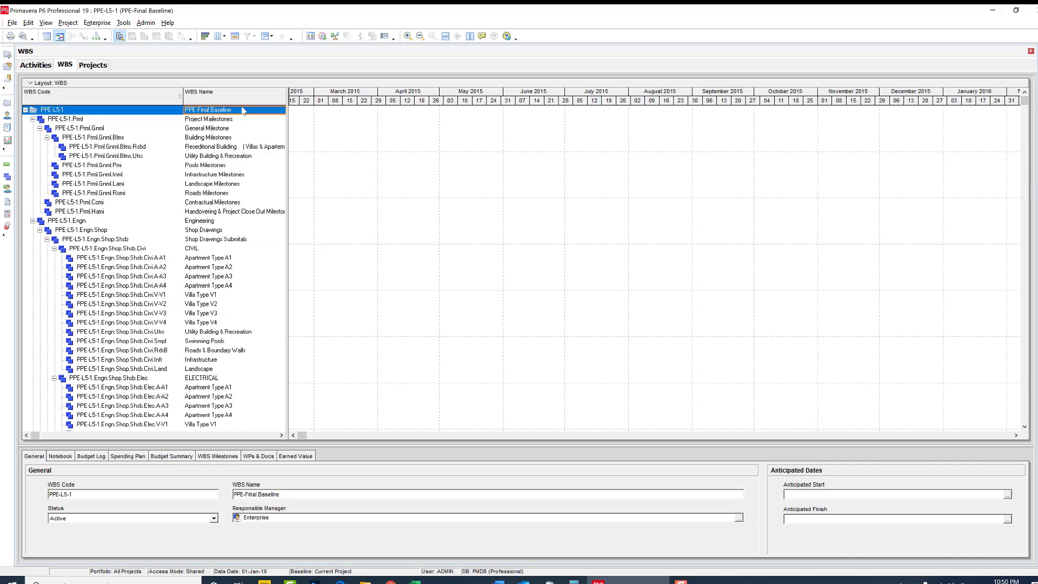
left_click_drag(1025, 103, 1020, 448)
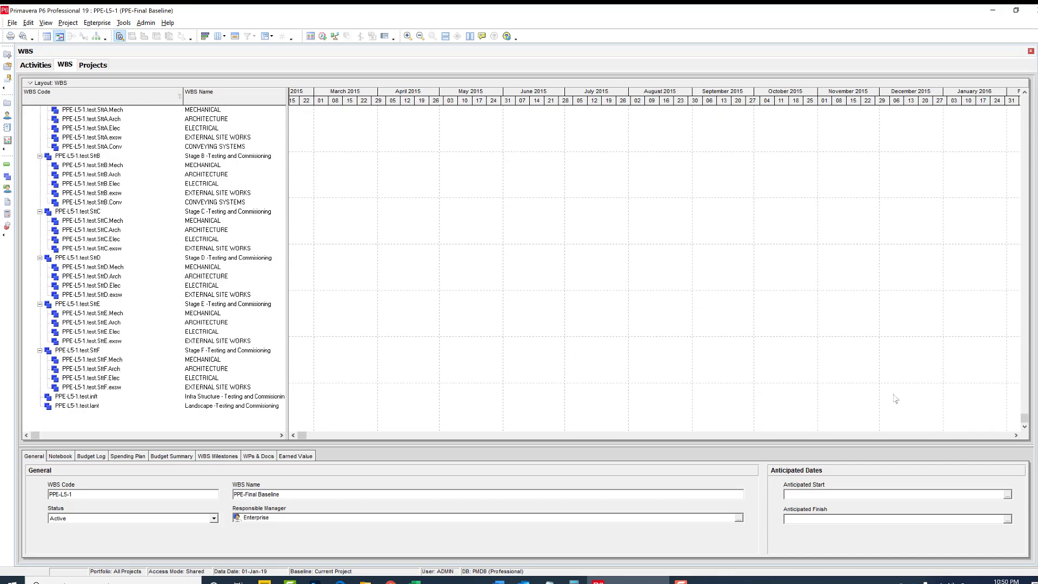
left_click(236, 406, "shift")
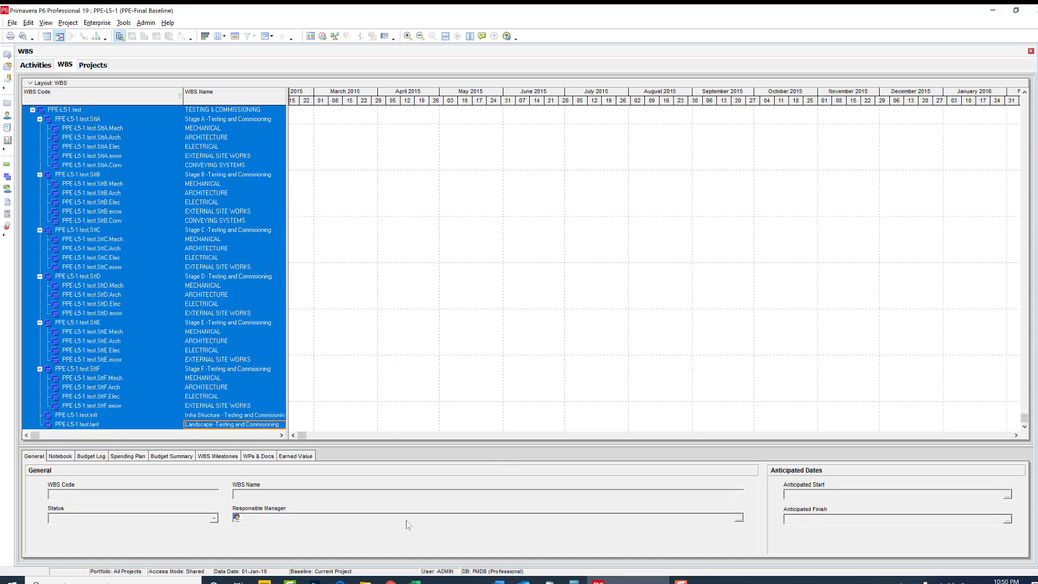
left_click(415, 581)
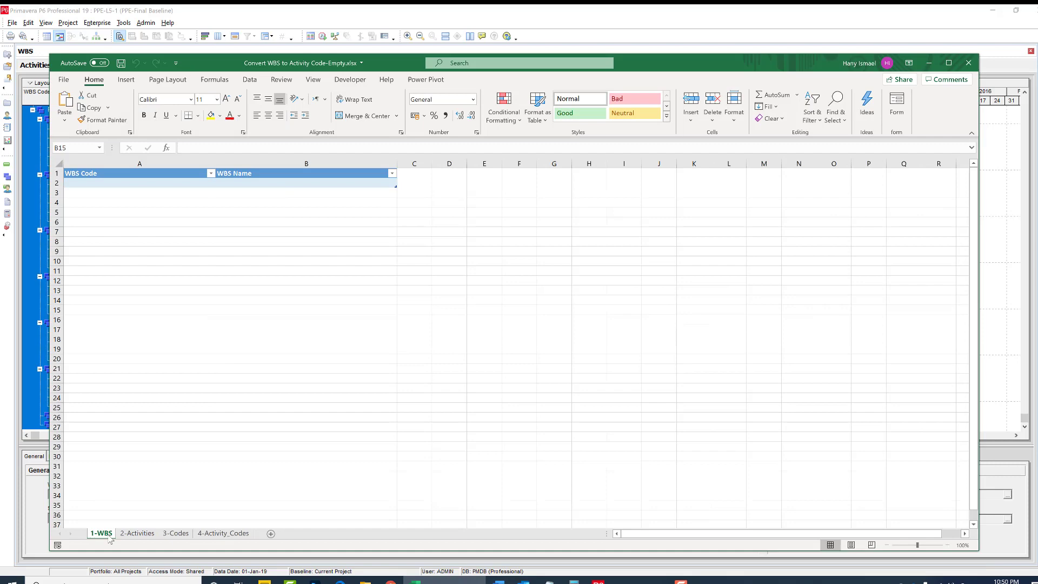
Step: Paste the WBS codes and names into 1-WBS at A2 and delete the duplicated header row
right_click(115, 186)
left_click(142, 239)
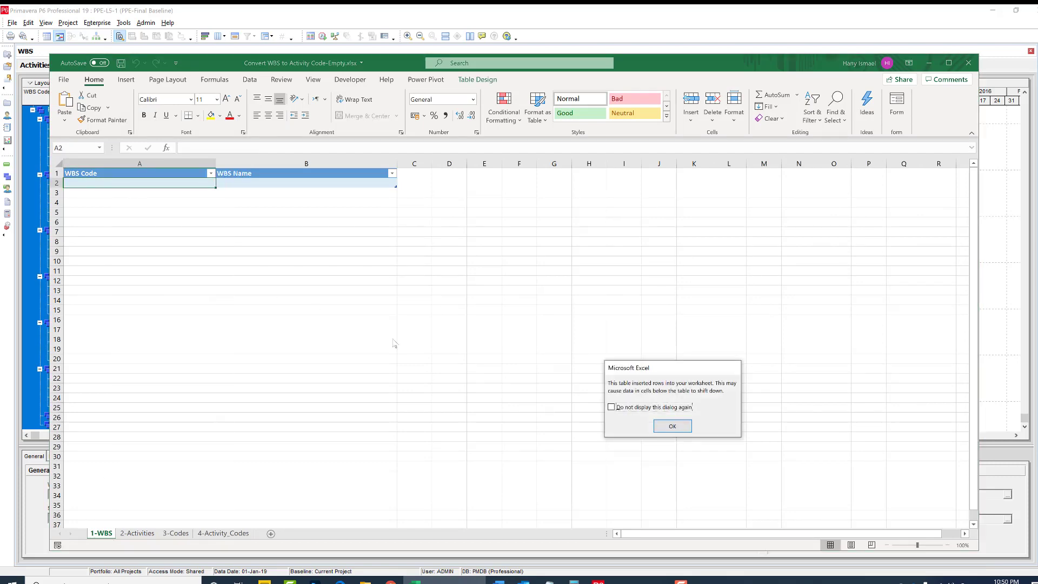
left_click(673, 425)
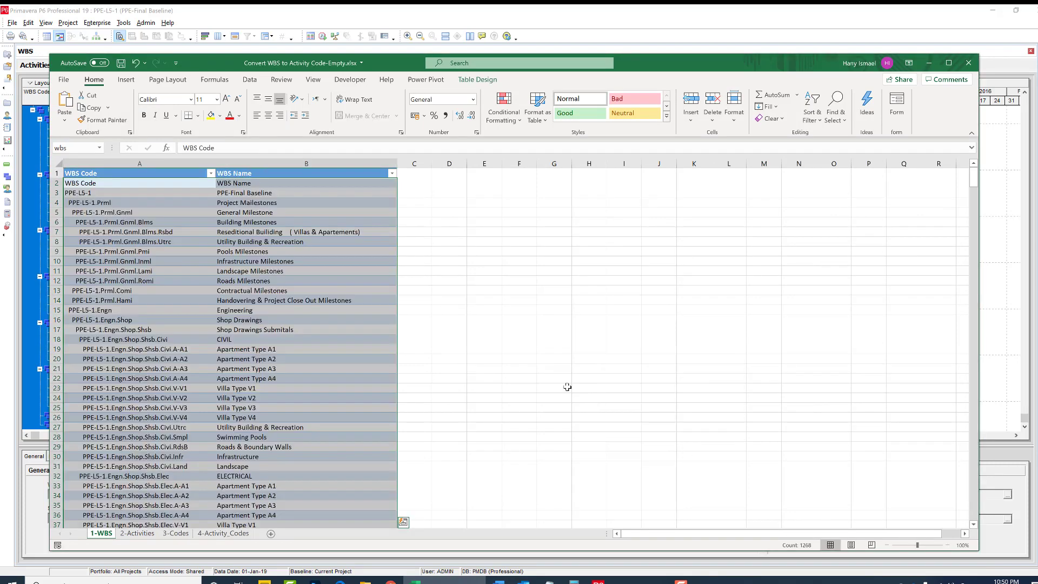
left_click(56, 183)
right_click(56, 183)
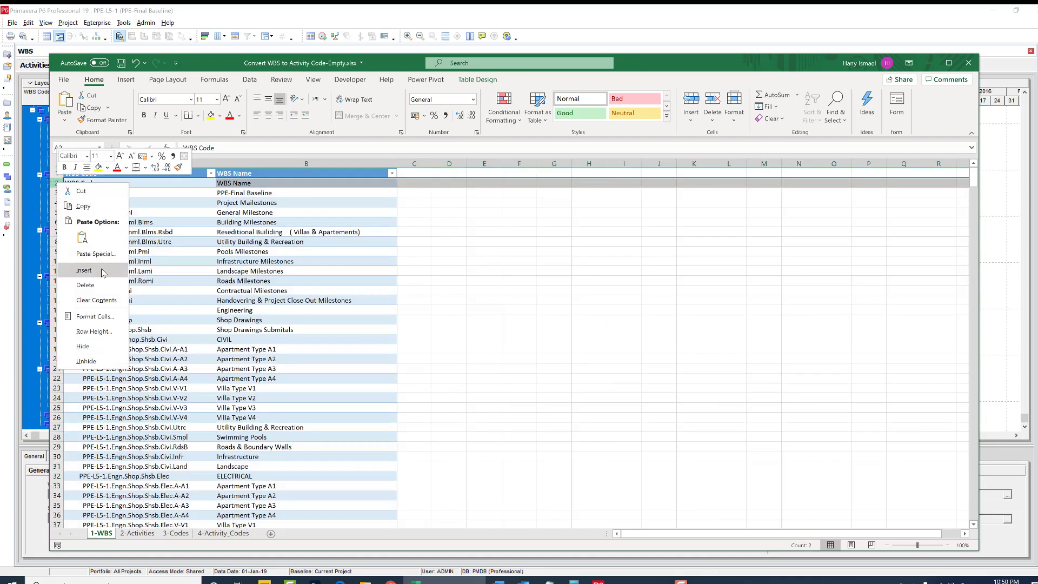
key("Escape")
key("ctrl+minus")
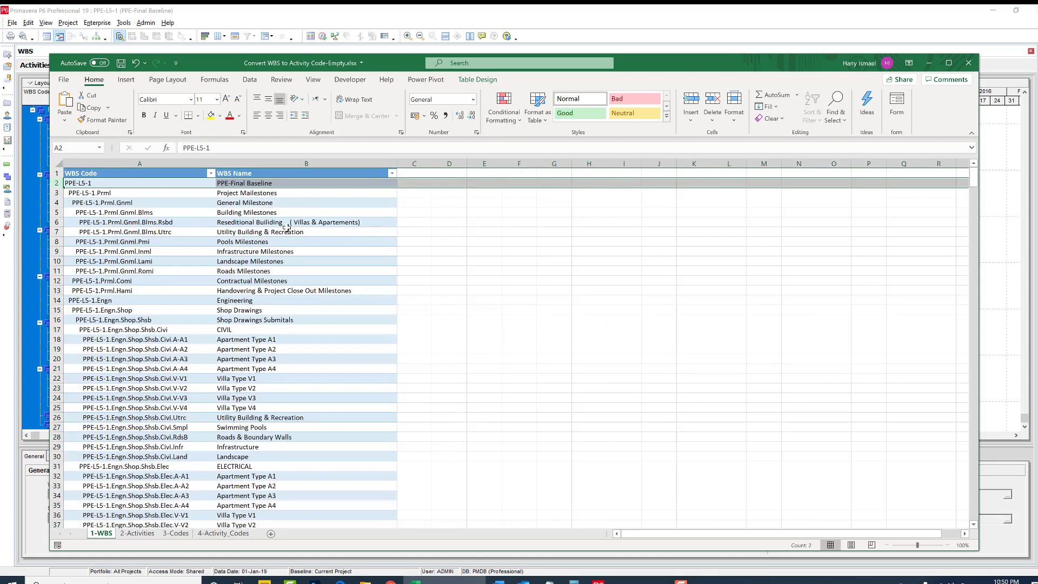
left_click(307, 246)
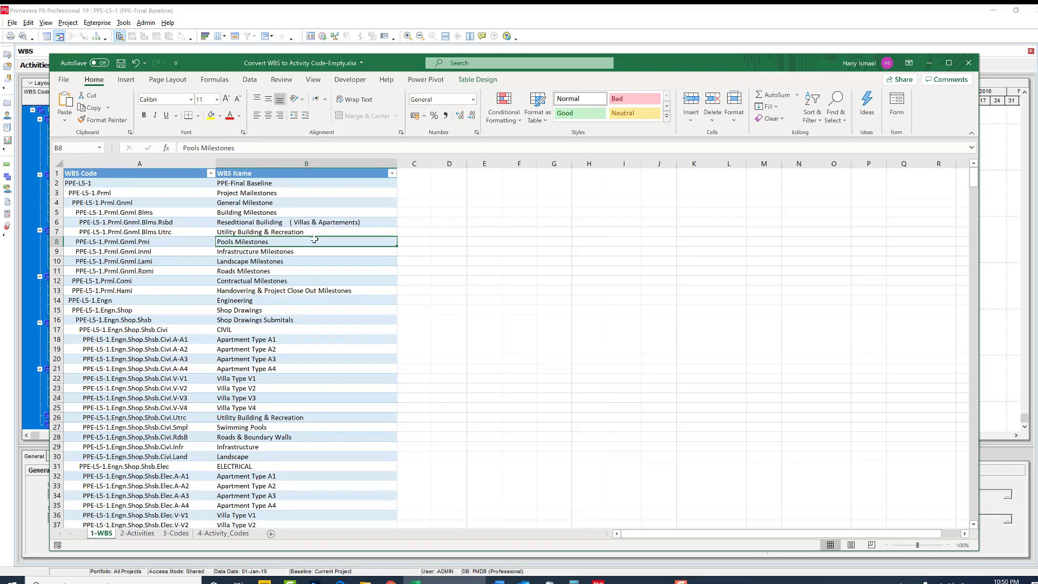
Step: Review the 2-Activities headings Activity ID, Activity Name, WBS and WBS Path, then return to P6
left_click(139, 534)
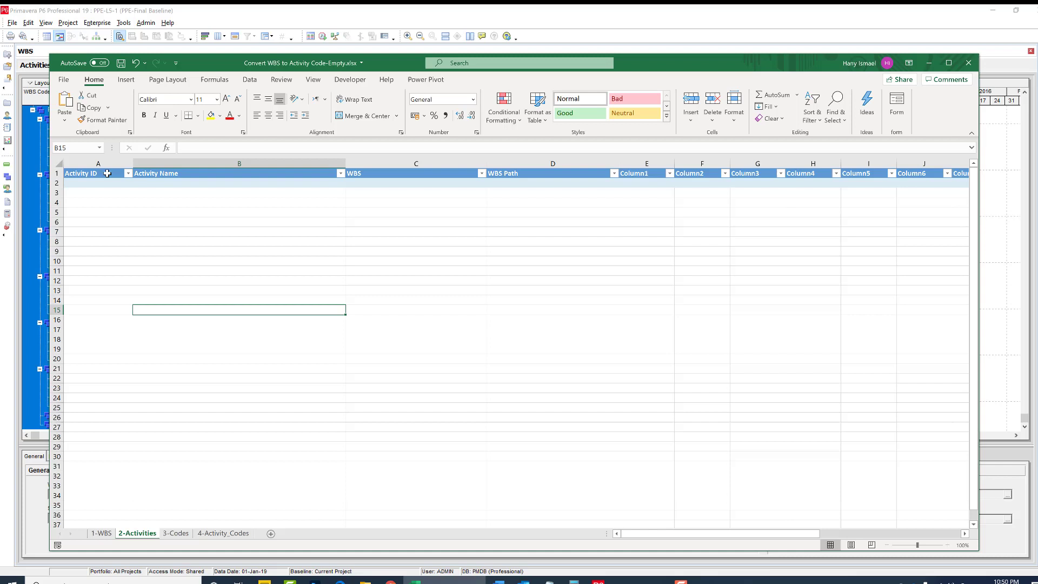
left_click_drag(107, 173, 189, 177)
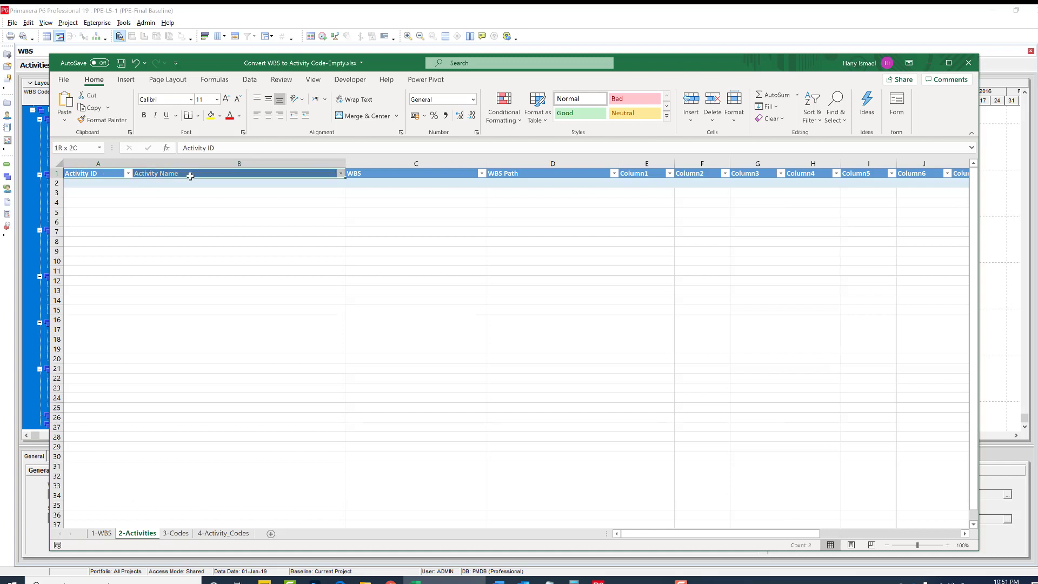
left_click(400, 171)
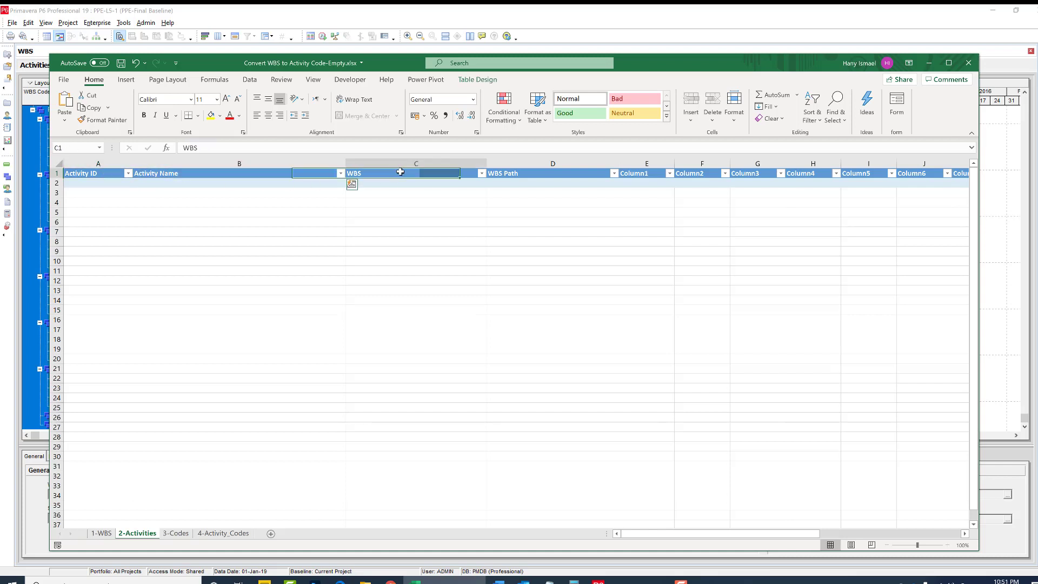
left_click(513, 175)
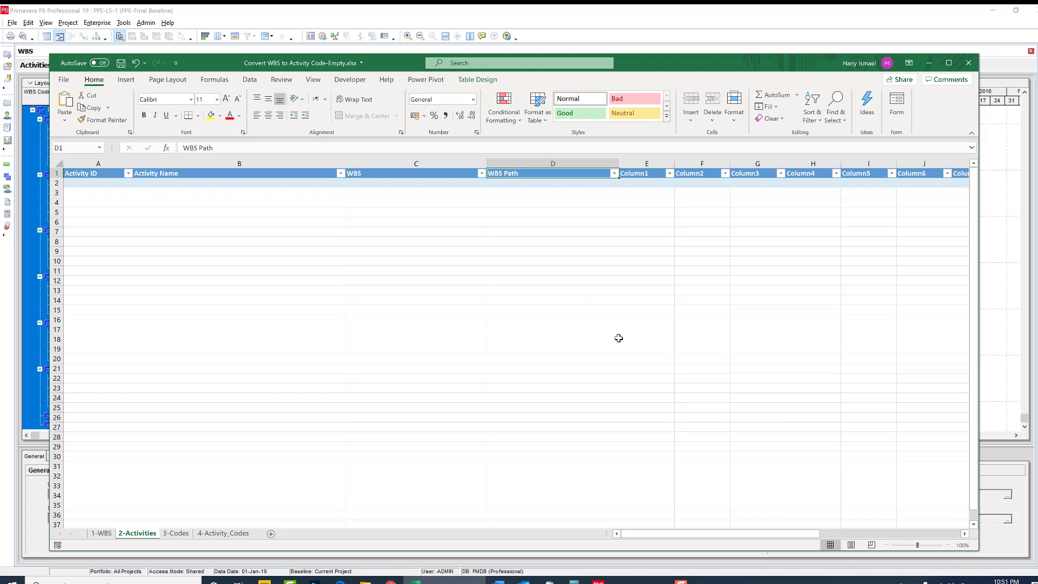
left_click(599, 582)
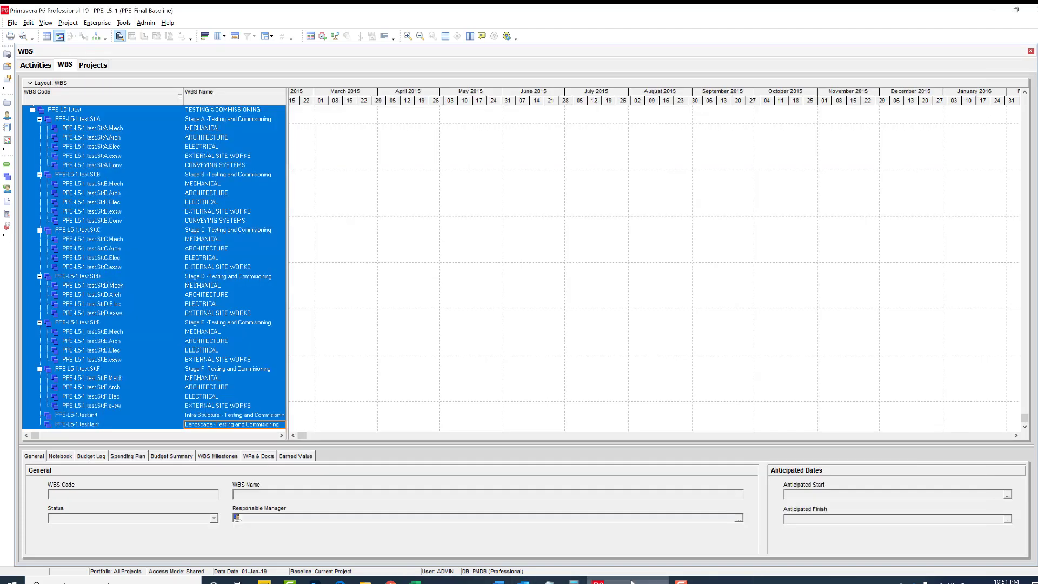
Step: In the Activities view, remove the Original Duration, Start and Finish columns
left_click(36, 65)
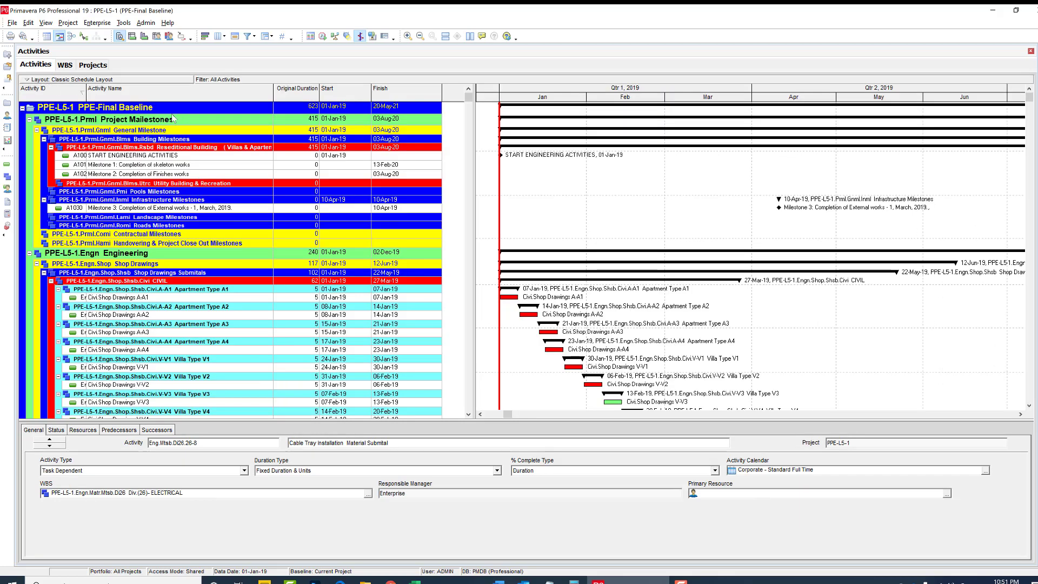
right_click(204, 164)
left_click(276, 317)
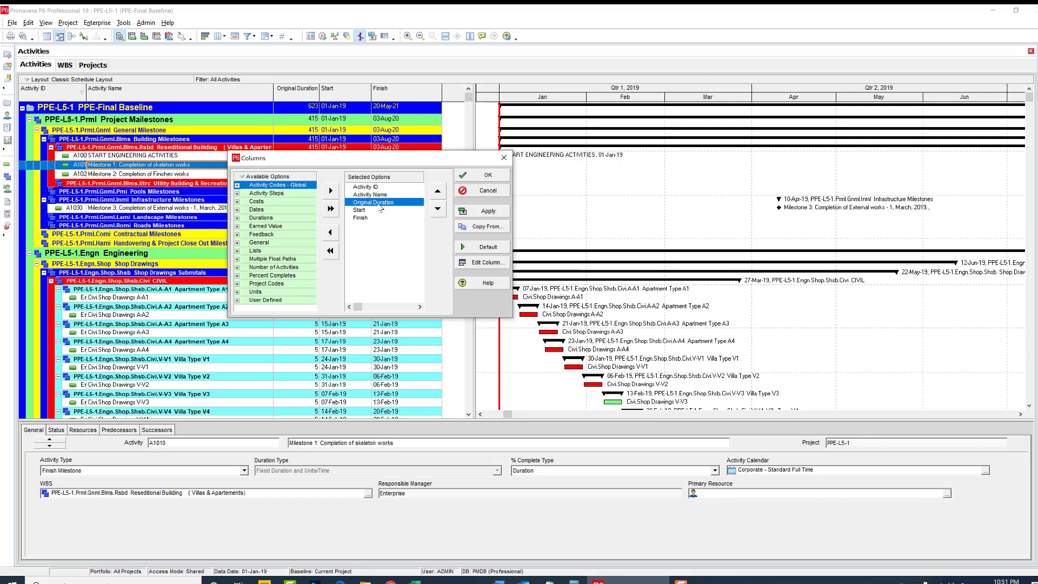
double_click(378, 202)
double_click(370, 203)
double_click(365, 203)
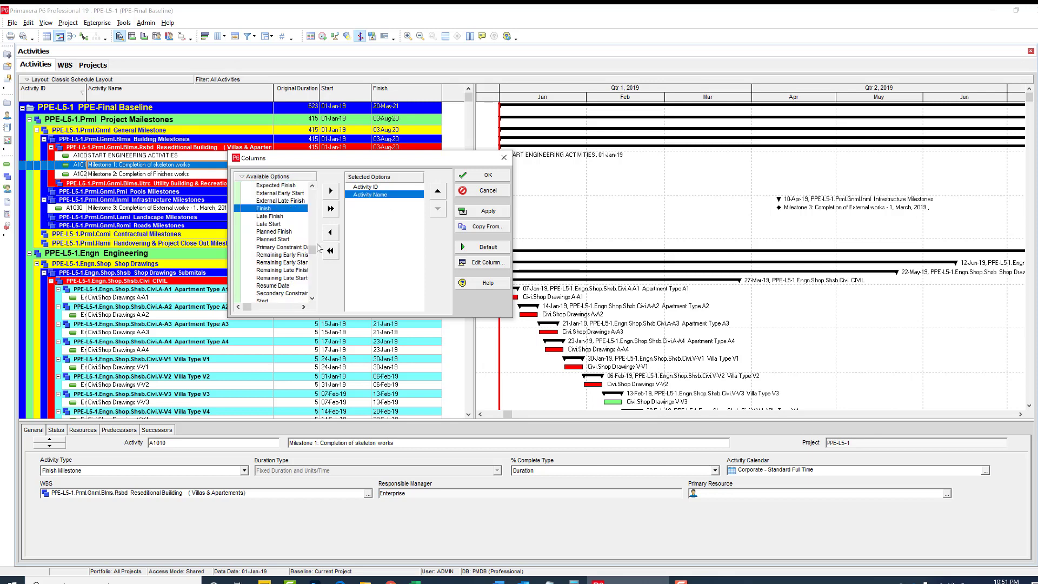
Step: Add the WBS and WBS Path columns to the activity table and apply them
left_click_drag(313, 250, 312, 190)
left_click(238, 210)
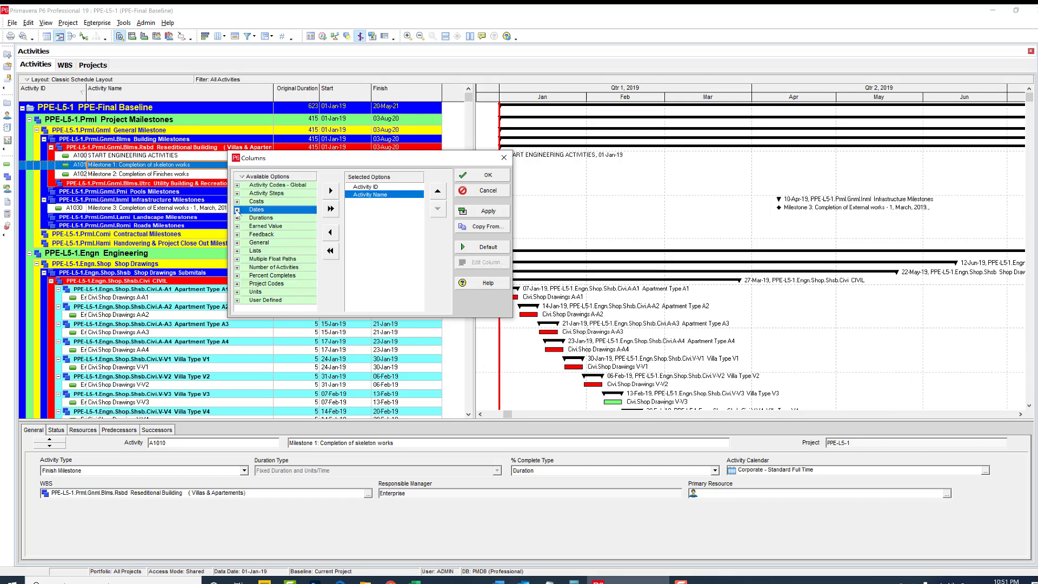
left_click(238, 247)
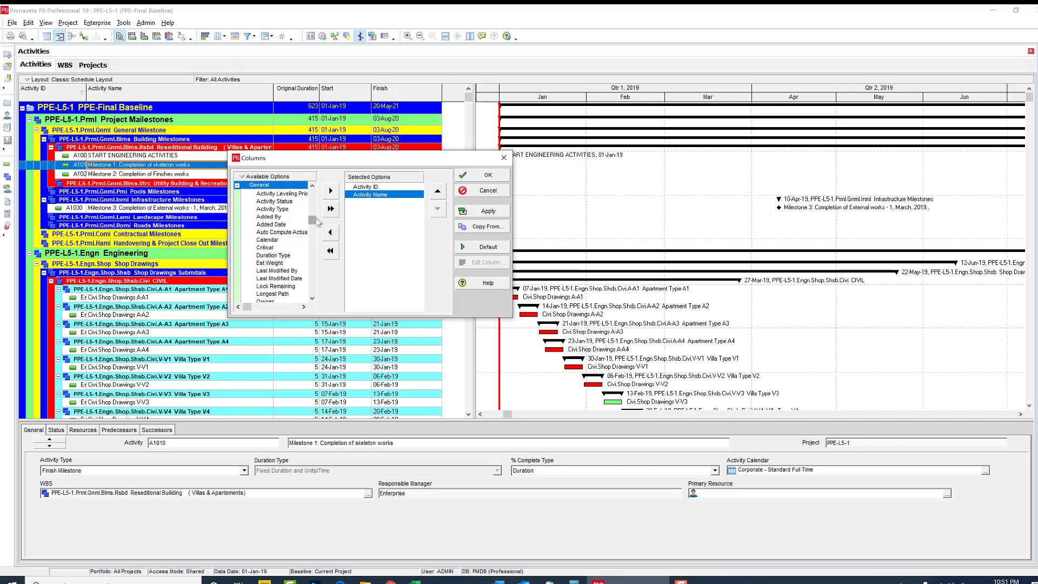
left_click_drag(313, 220, 313, 291)
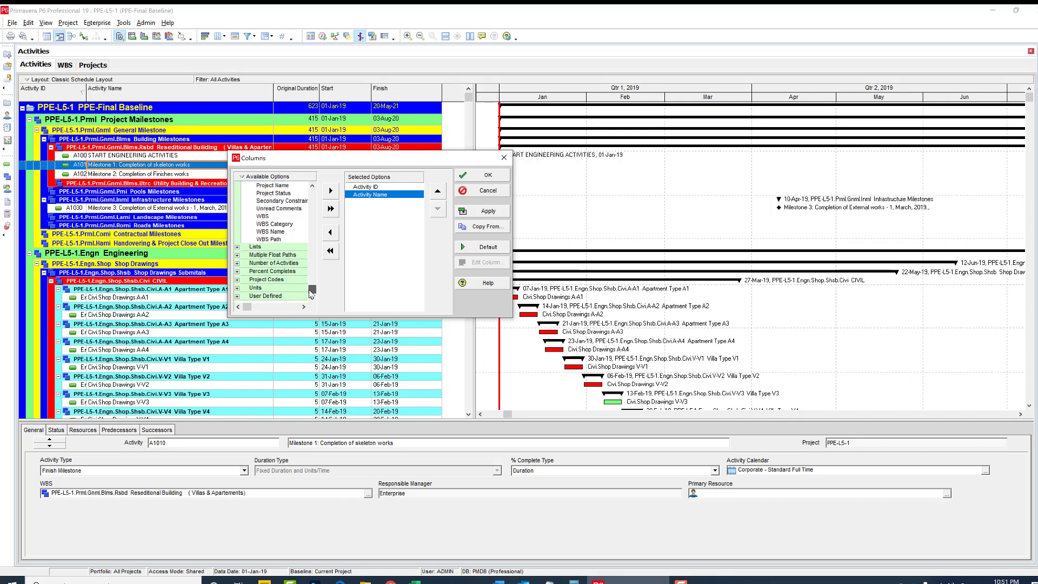
double_click(263, 215)
double_click(277, 247)
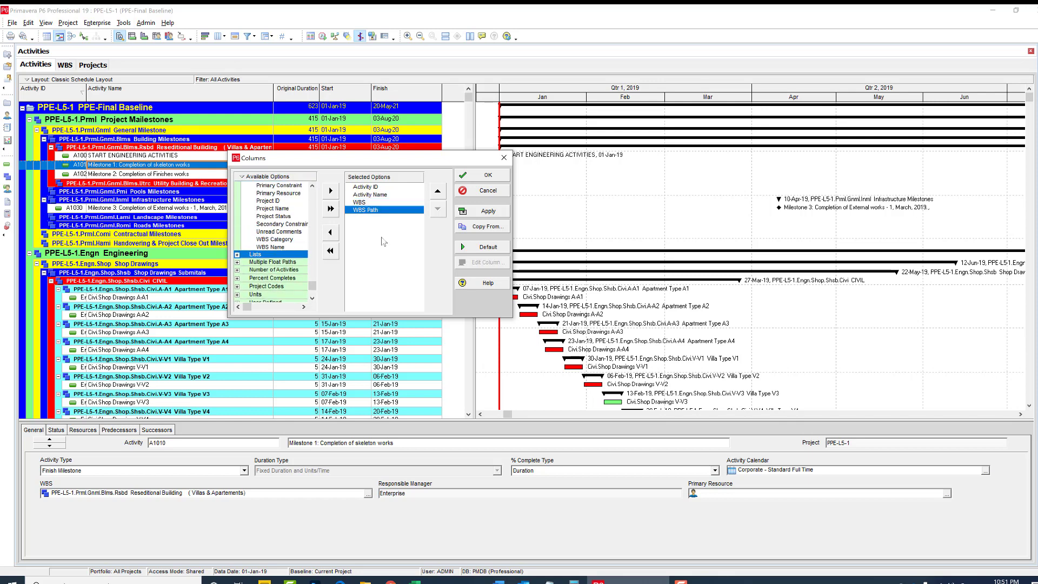
left_click(493, 212)
left_click(483, 175)
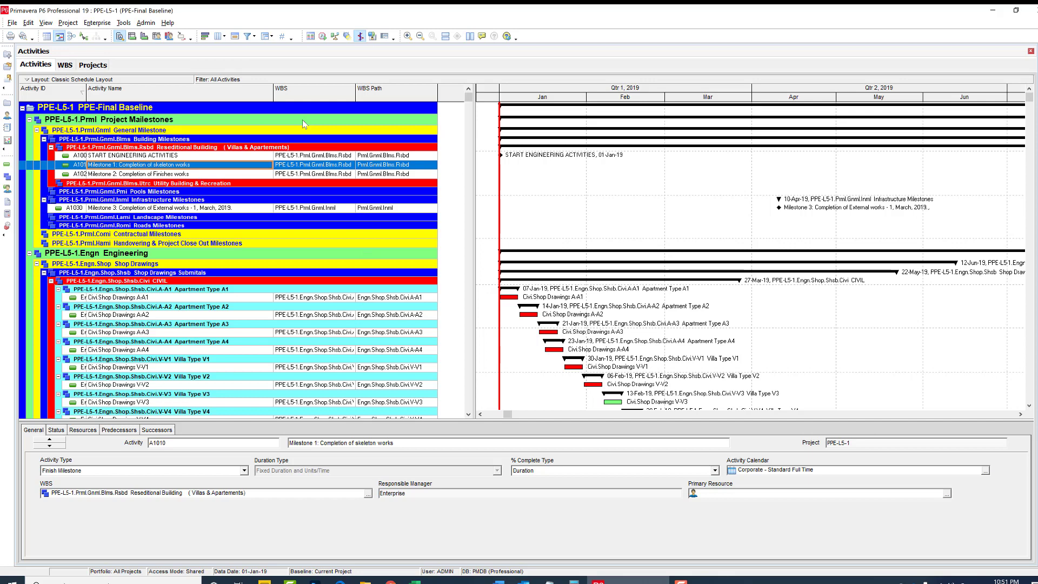
Step: Remove the WBS level 1 grouping so activities show flat, and select all activities
left_click(266, 37)
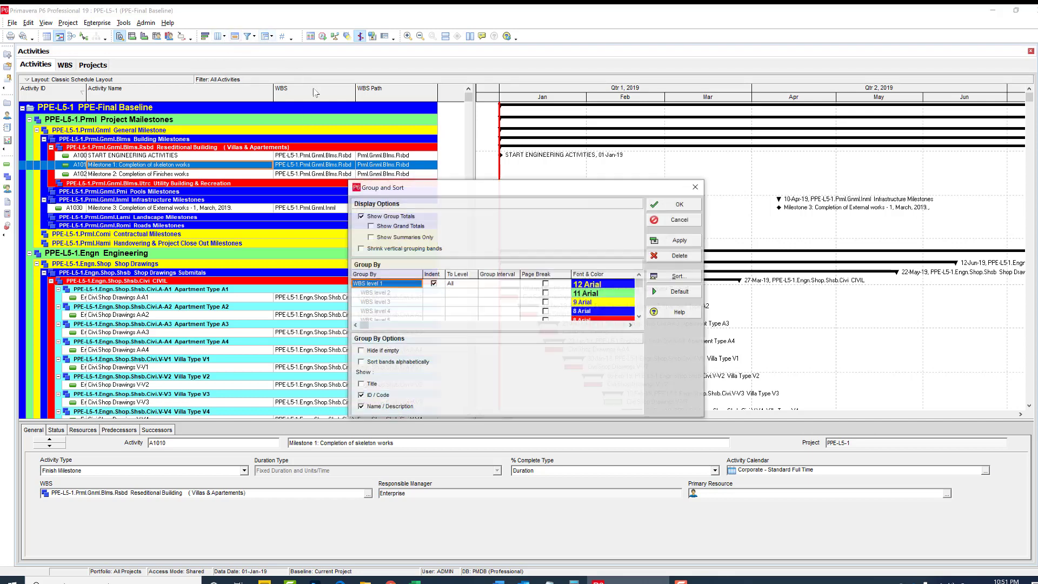
left_click(672, 259)
left_click(679, 240)
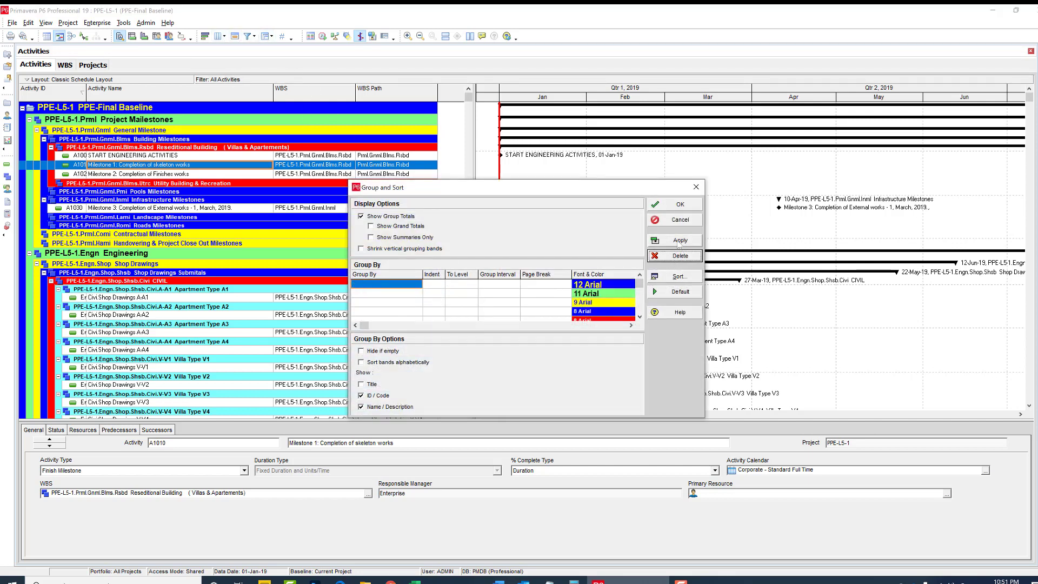
left_click(681, 203)
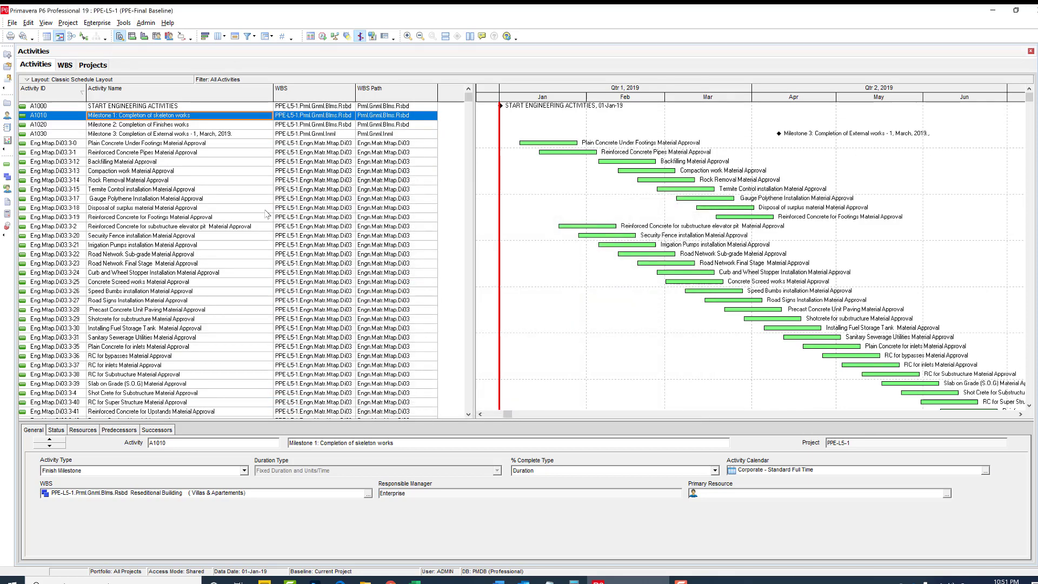
key("ctrl+a")
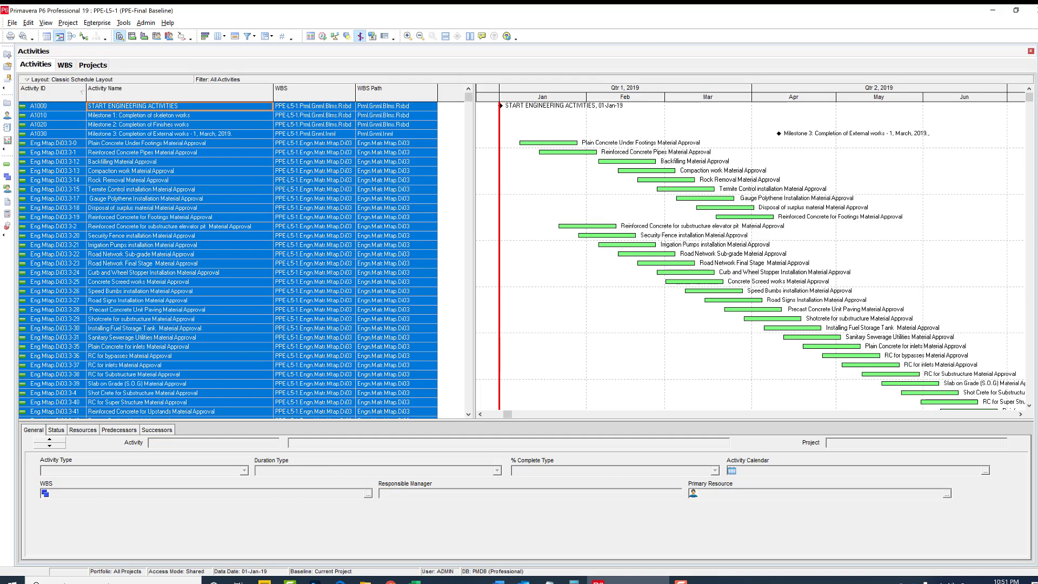
Step: Paste the P6 activities into 2-Activities at A2, delete the duplicate header row, select WBS Path
left_click(416, 582)
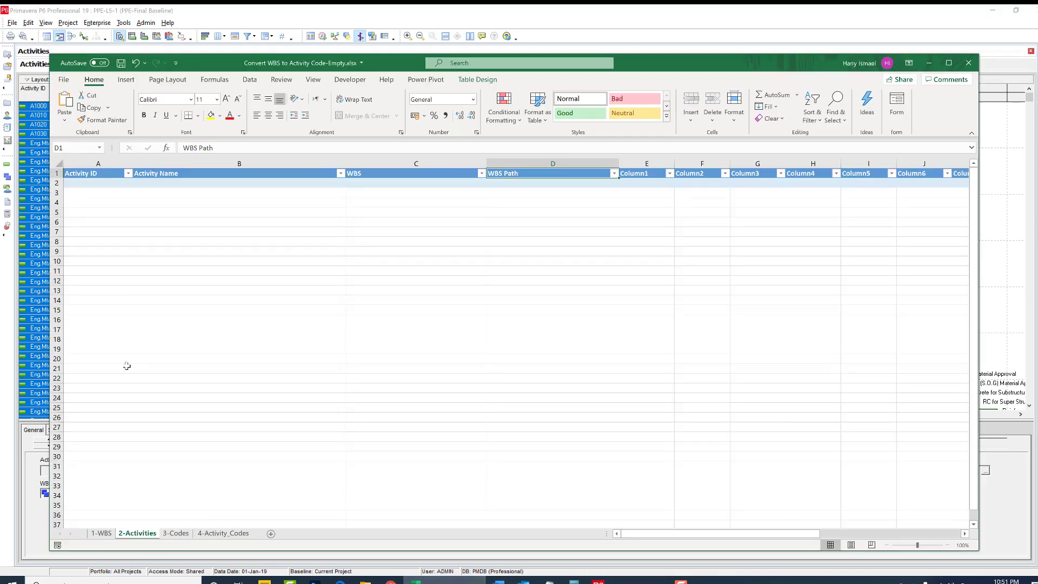
left_click(86, 184)
right_click(88, 184)
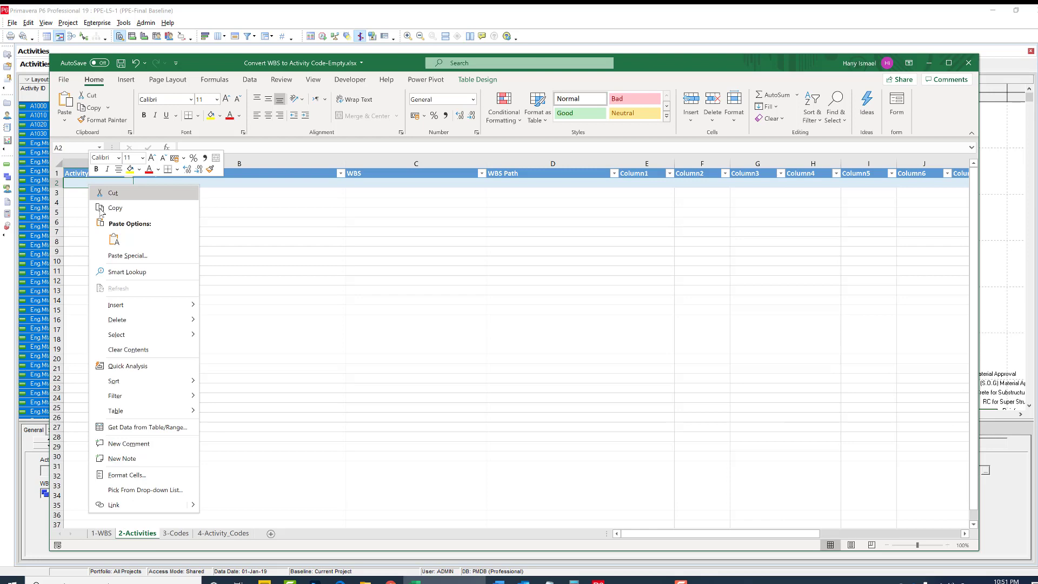
left_click(113, 239)
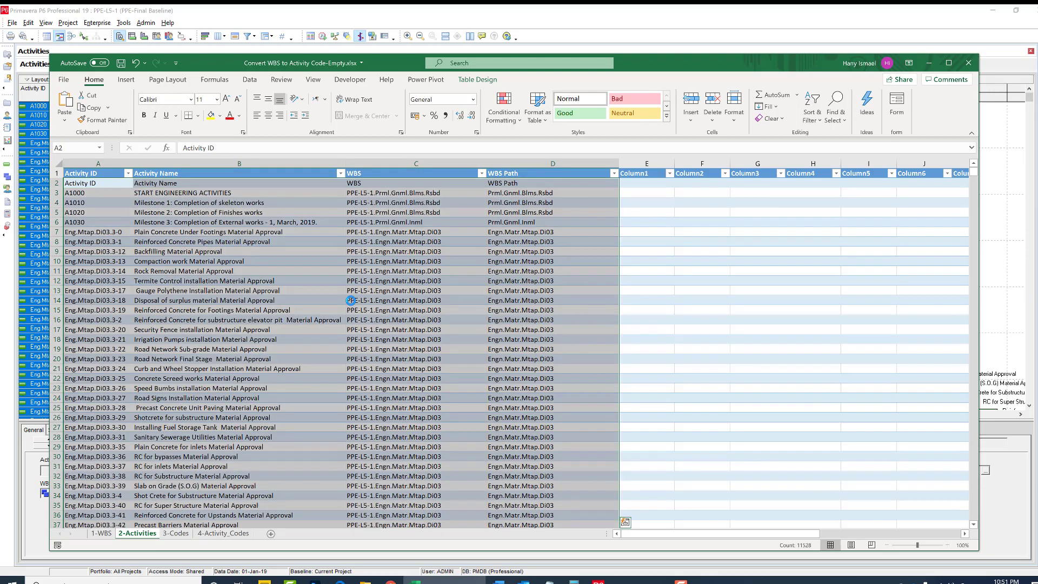
left_click(57, 183)
right_click(56, 183)
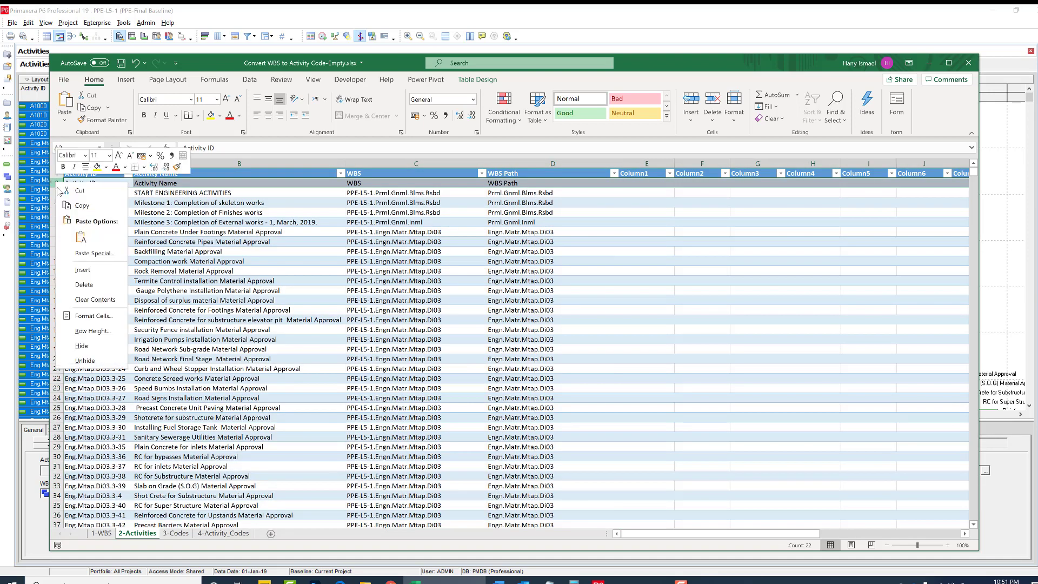
left_click(87, 286)
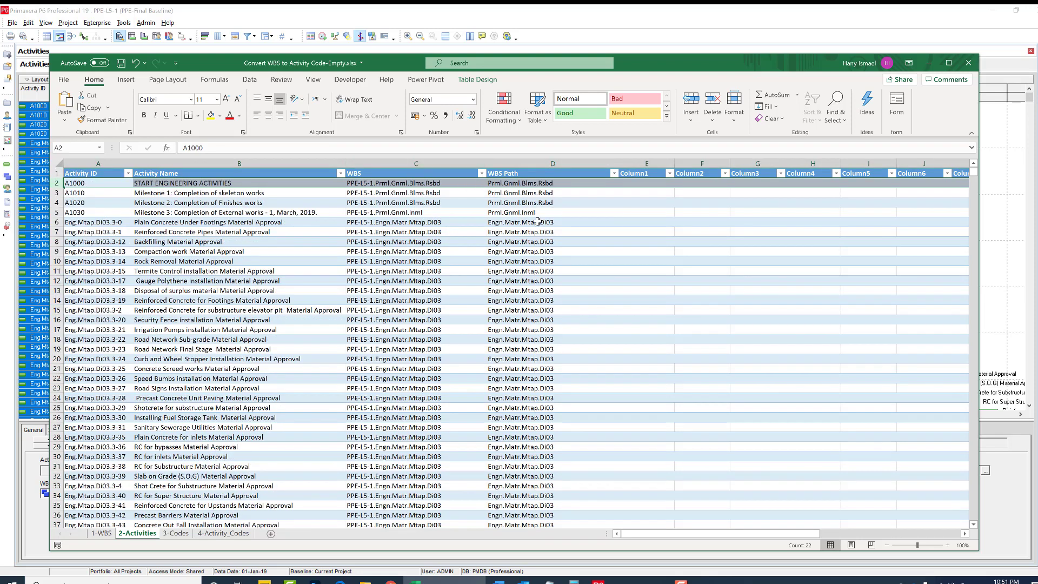
left_click(534, 165)
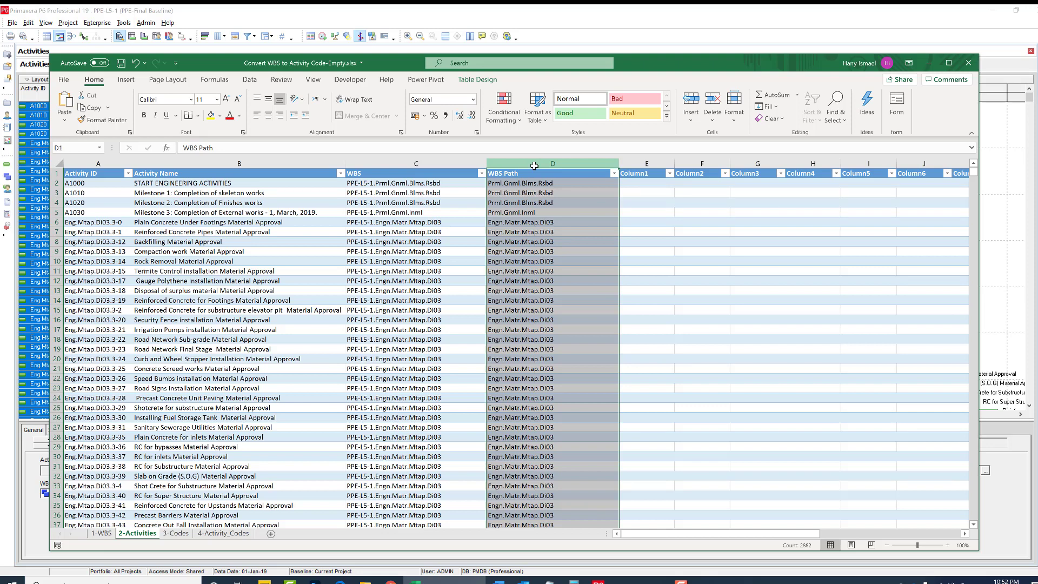
Step: Split the WBS Path column with Text to Columns using '.' as the only delimiter, replacing existing data
left_click(249, 79)
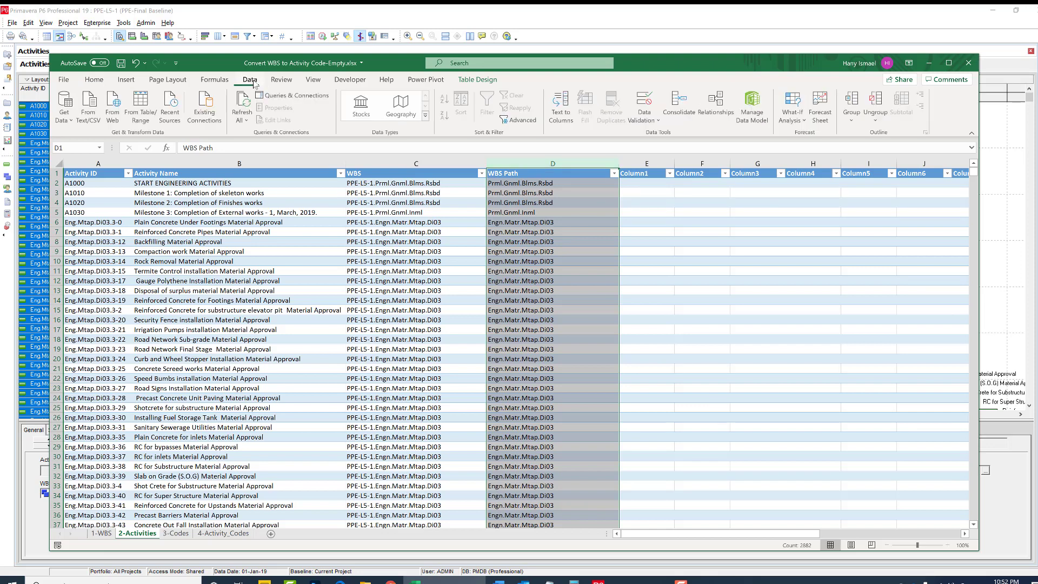
left_click(561, 105)
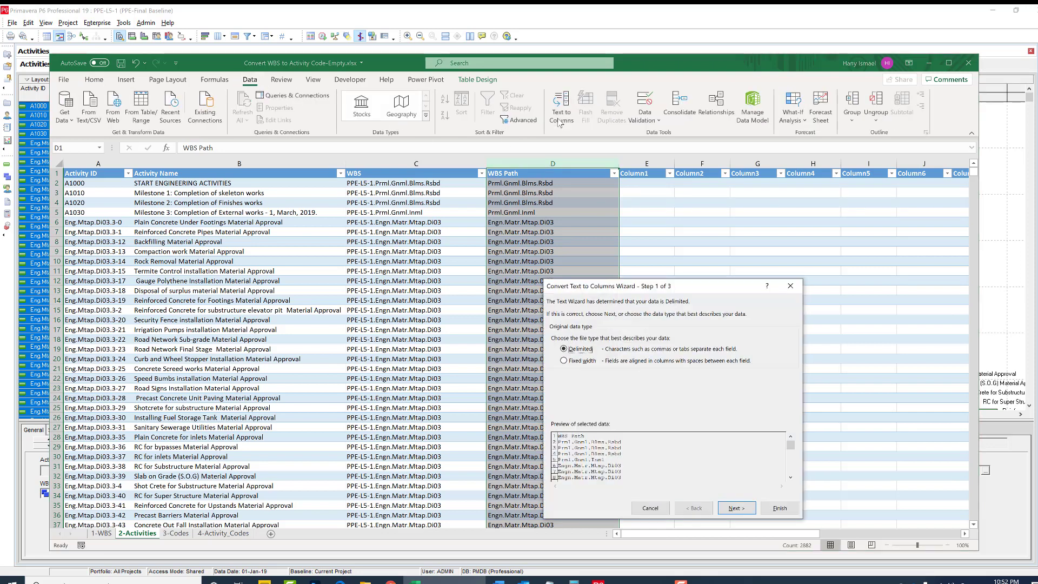
left_click(736, 507)
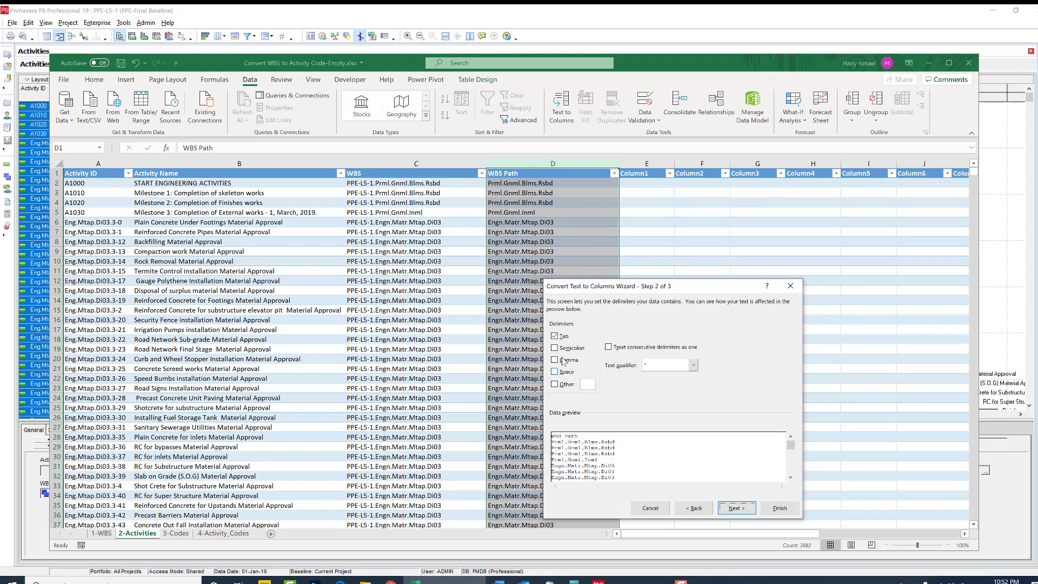
left_click(555, 336)
left_click(556, 386)
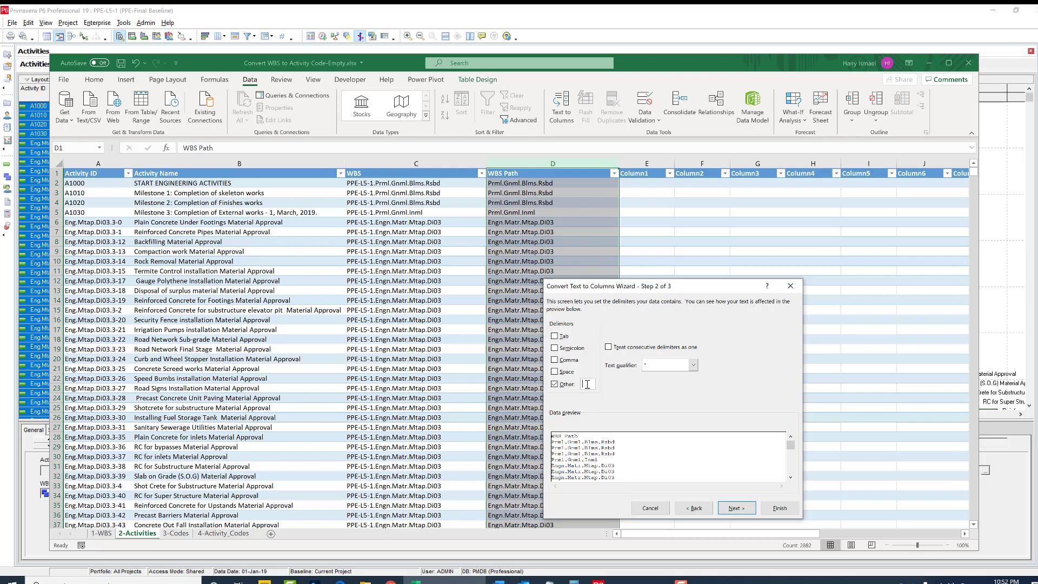
type(".")
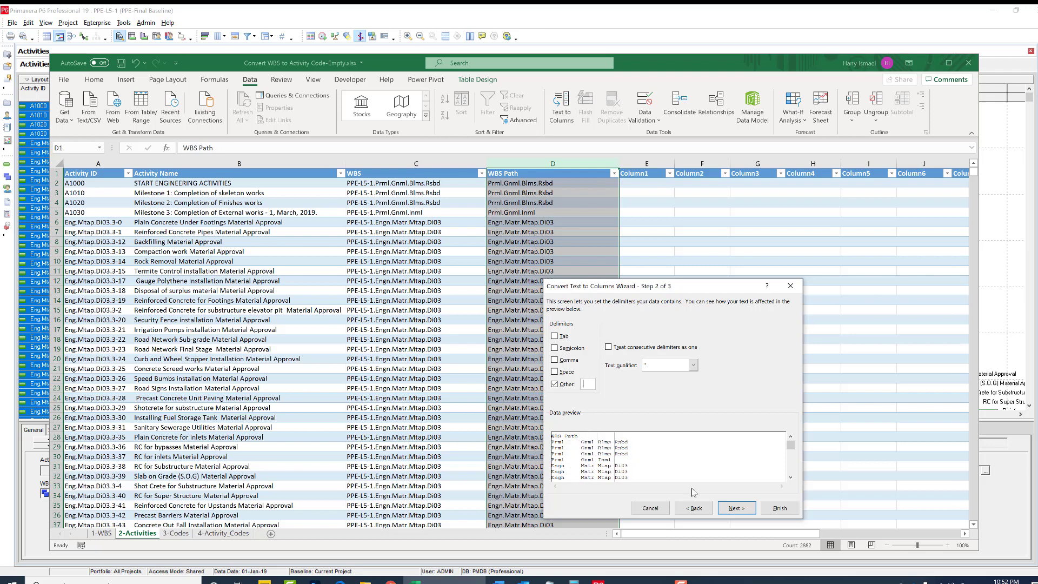
left_click(734, 509)
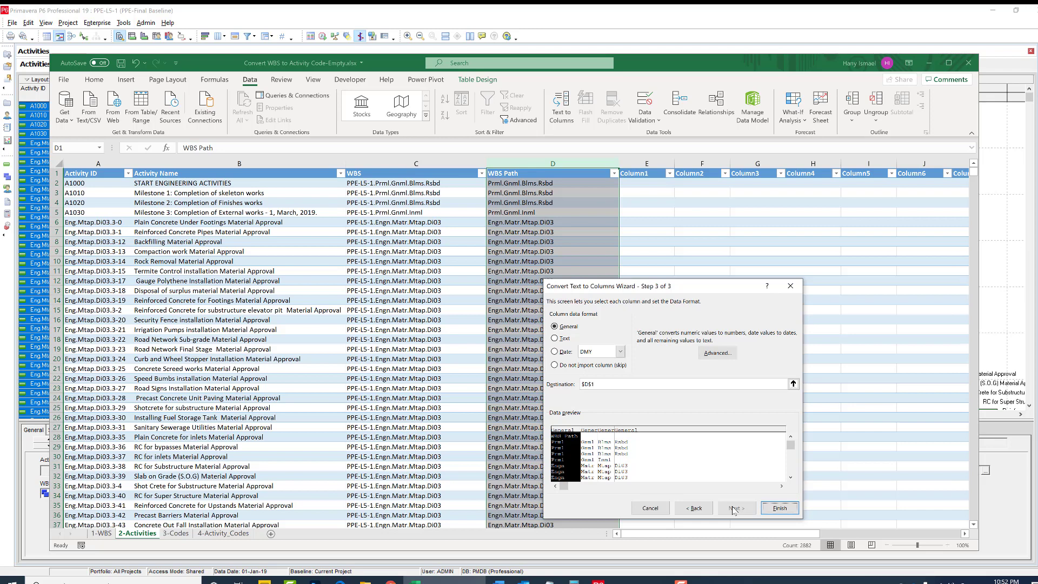
left_click(778, 509)
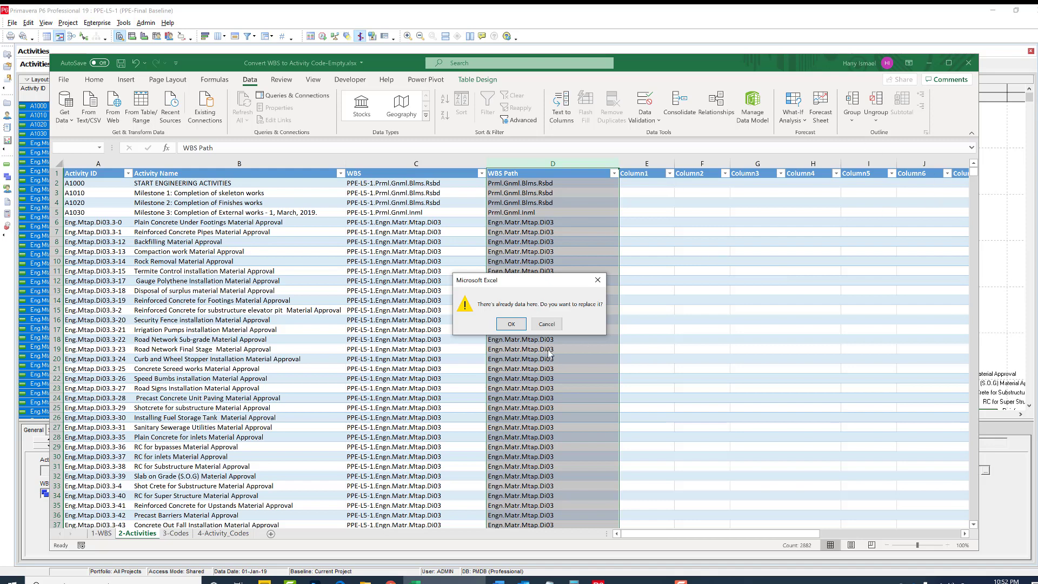
left_click(512, 325)
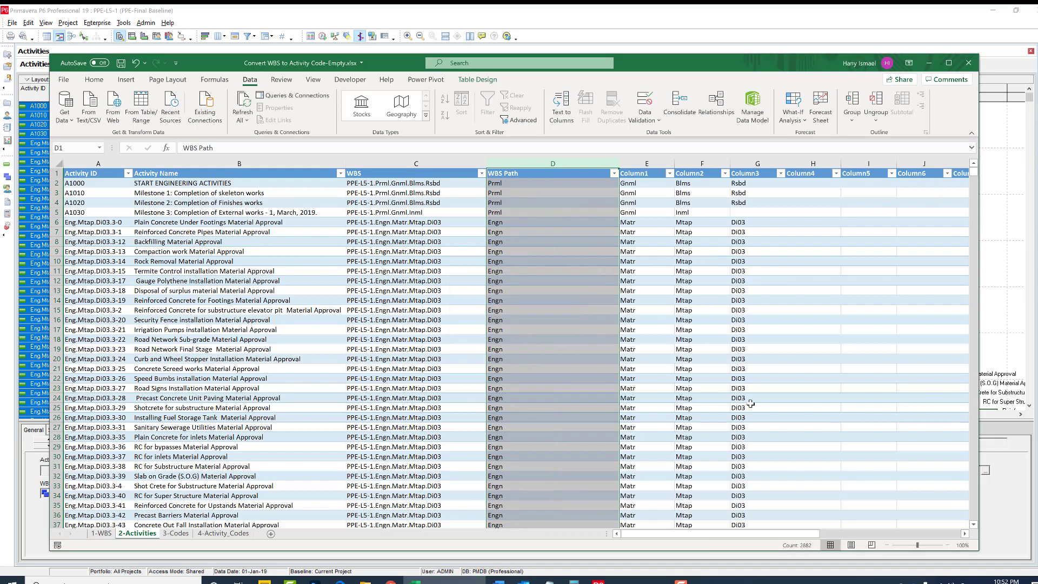
left_click_drag(781, 536, 816, 532)
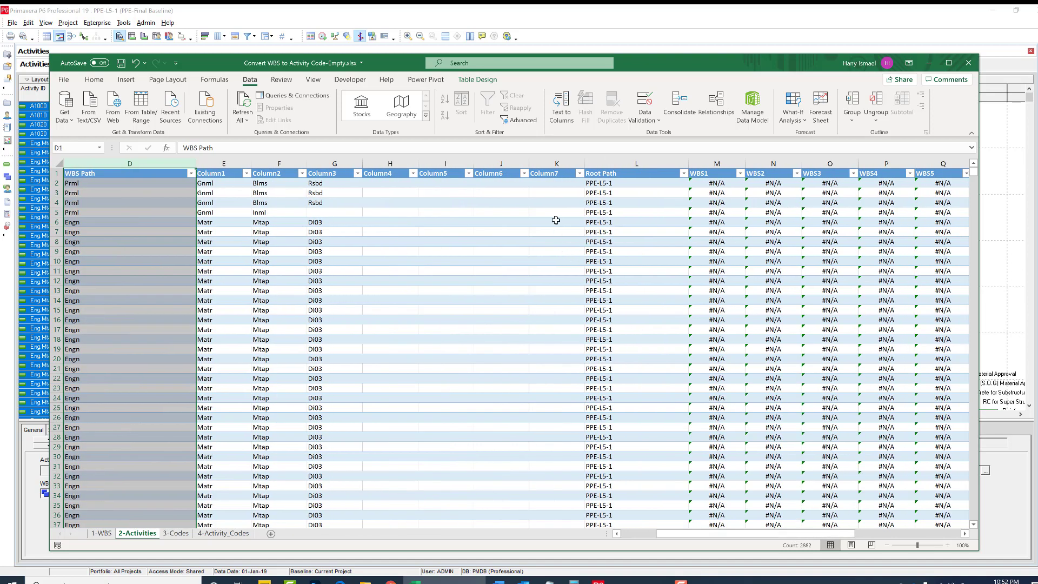
left_click(545, 185)
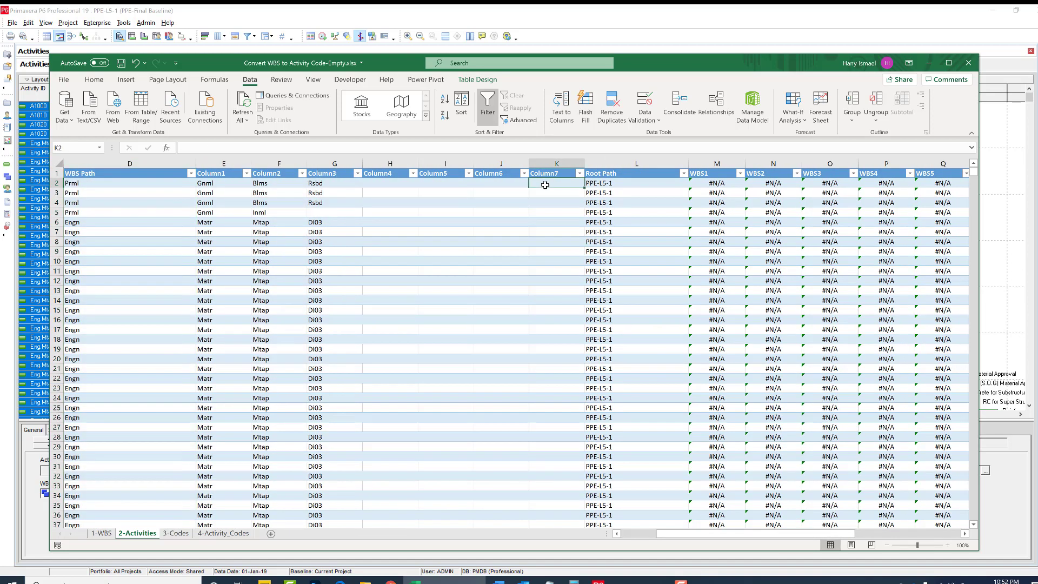
left_click(579, 173)
left_click(580, 174)
left_click(601, 183)
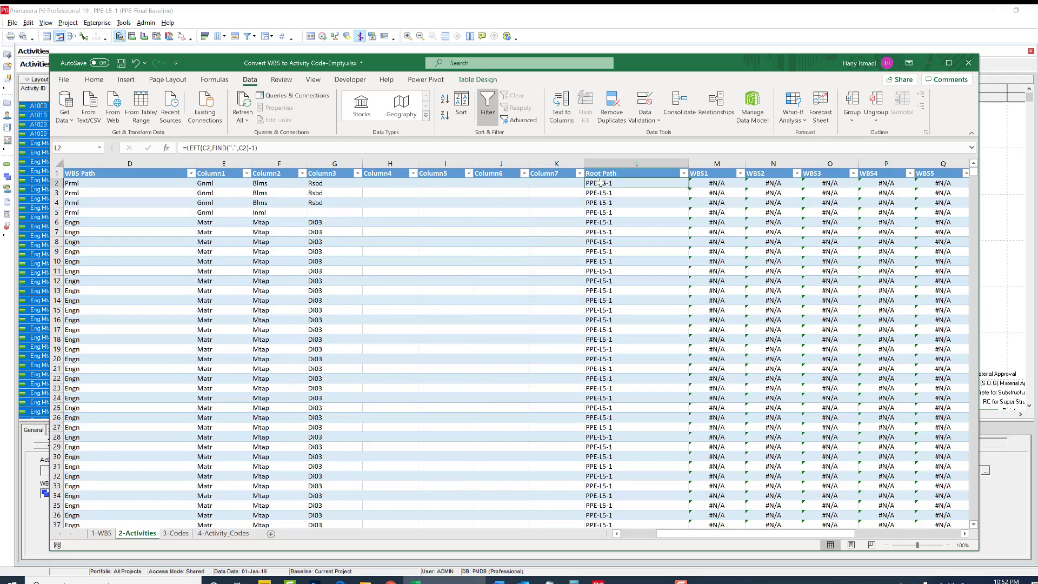
left_click(550, 165)
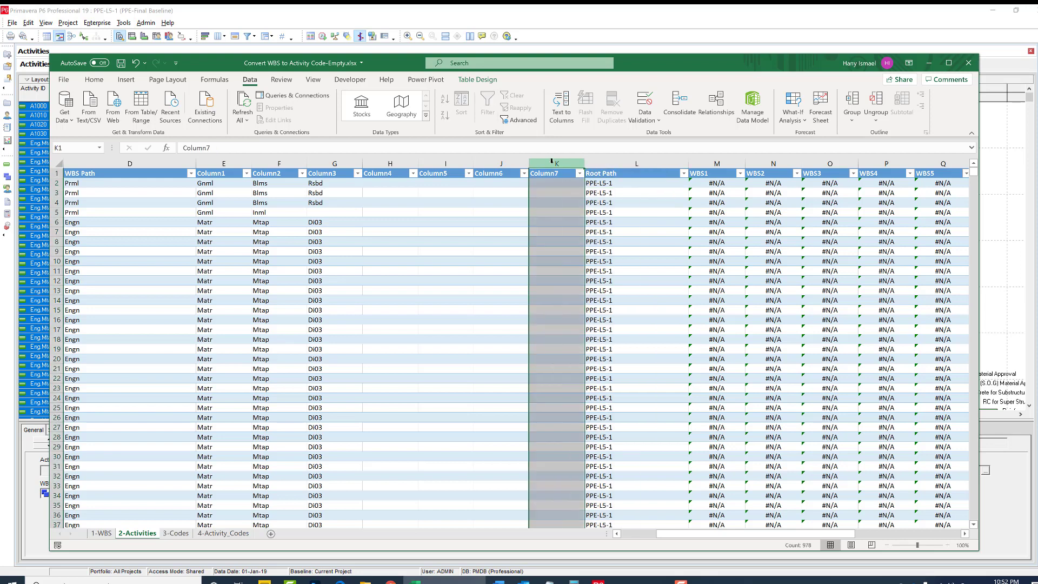
right_click(563, 161)
left_click(615, 246)
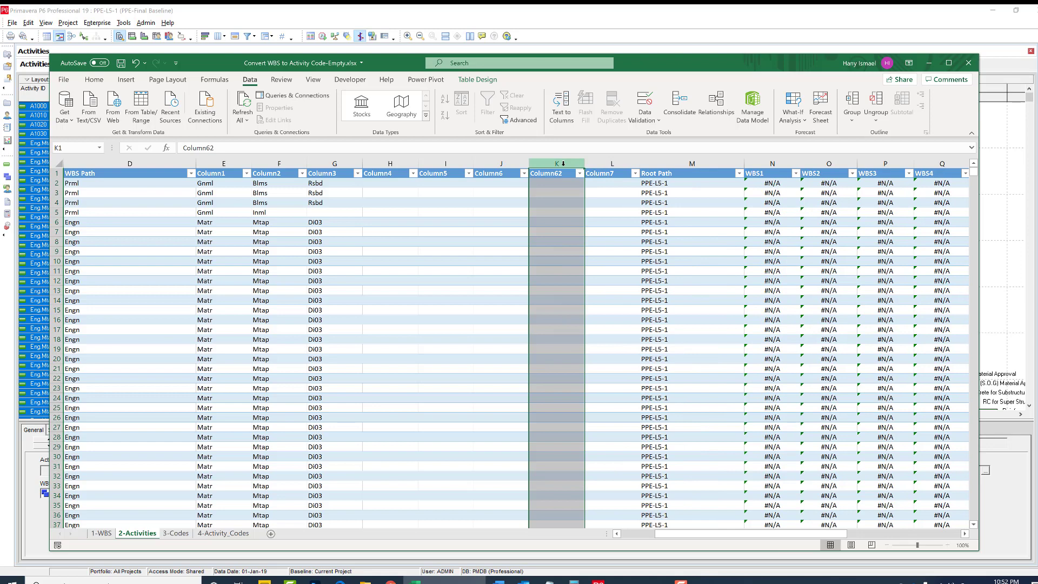
key("ctrl+z")
left_click(614, 162)
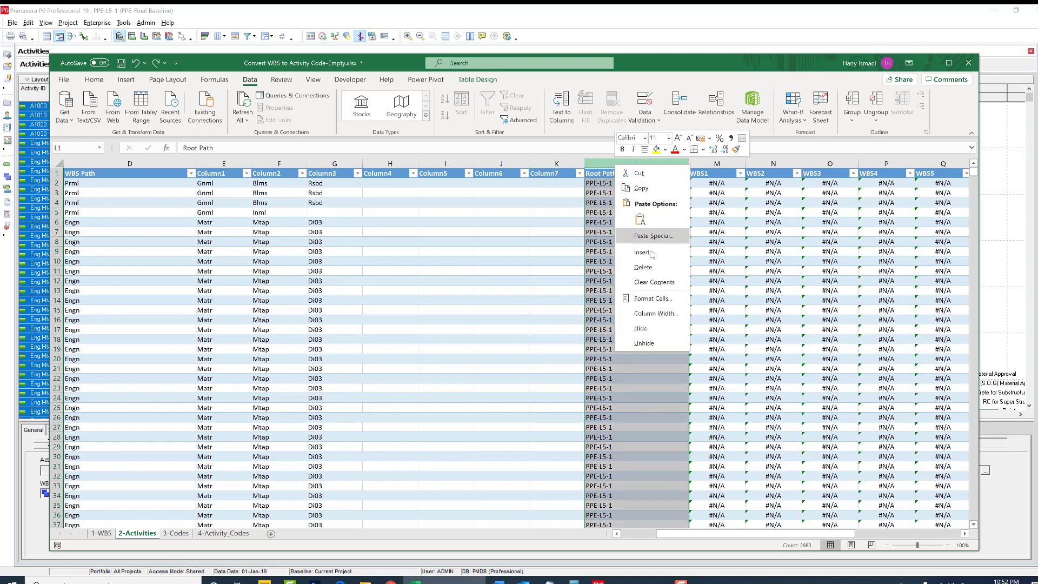
left_click(643, 253)
right_click(611, 164)
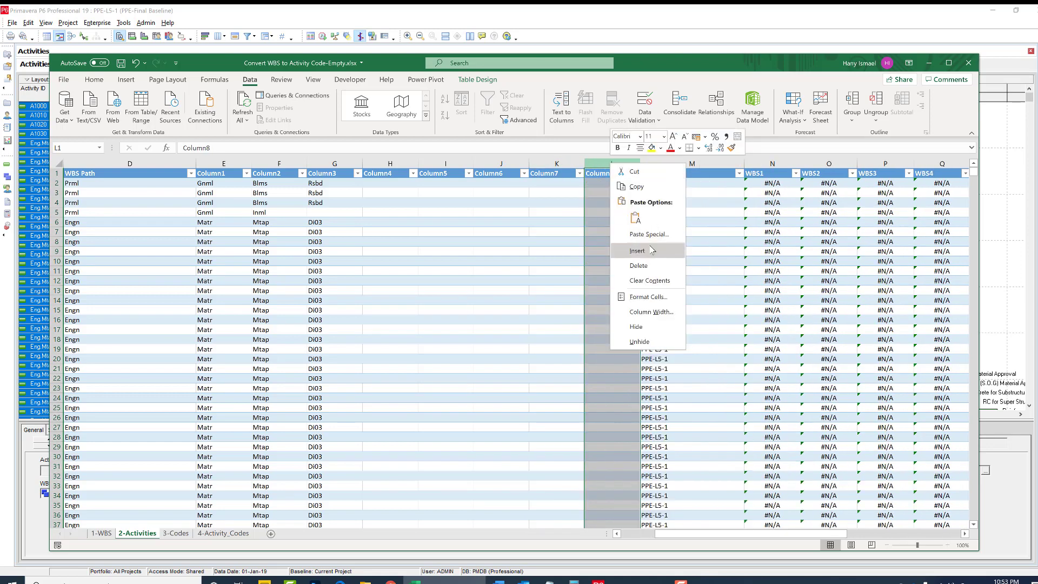
left_click(651, 251)
right_click(656, 163)
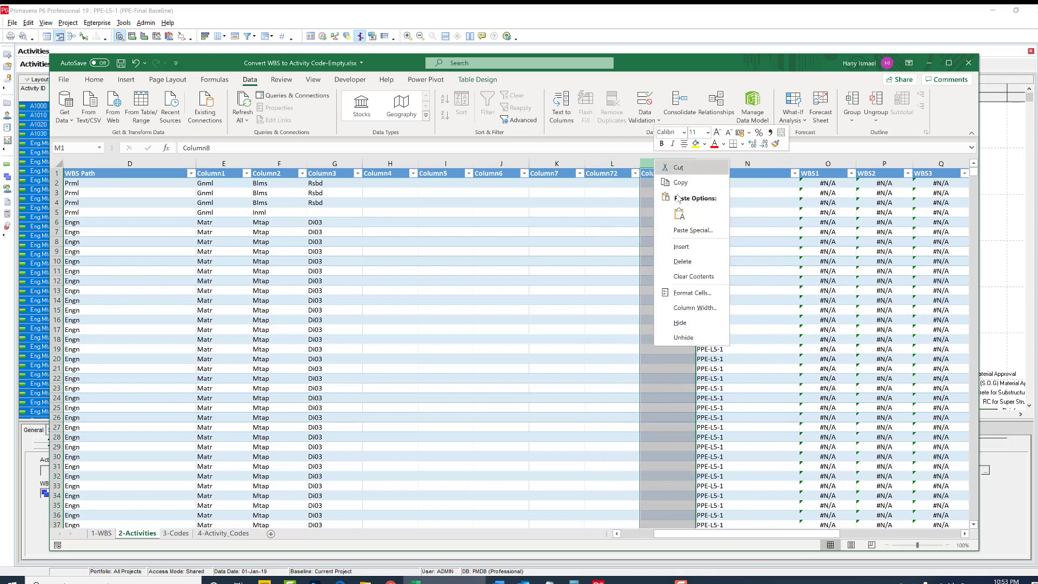
left_click(681, 247)
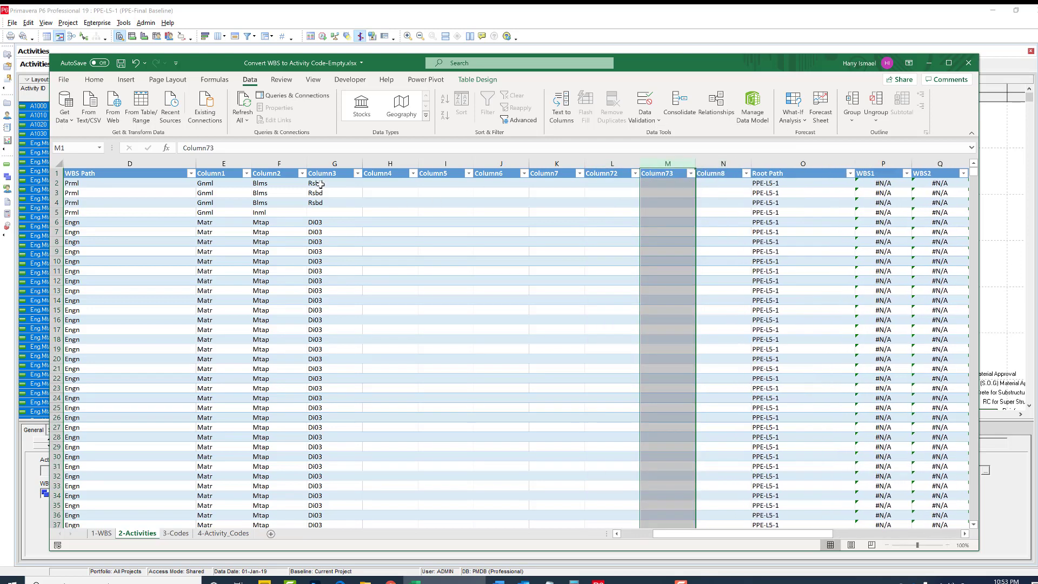
left_click(746, 173)
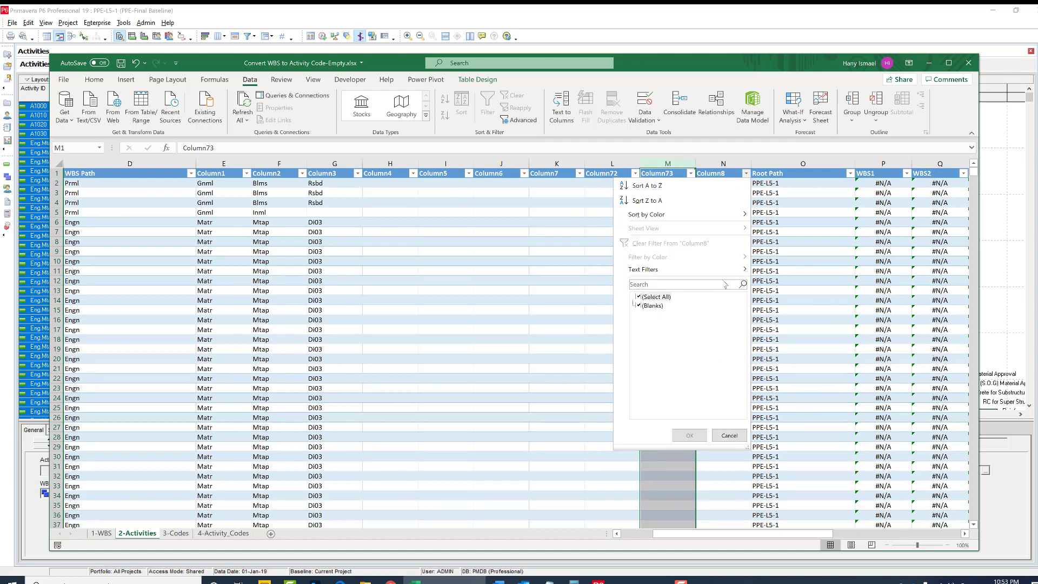
left_click(728, 436)
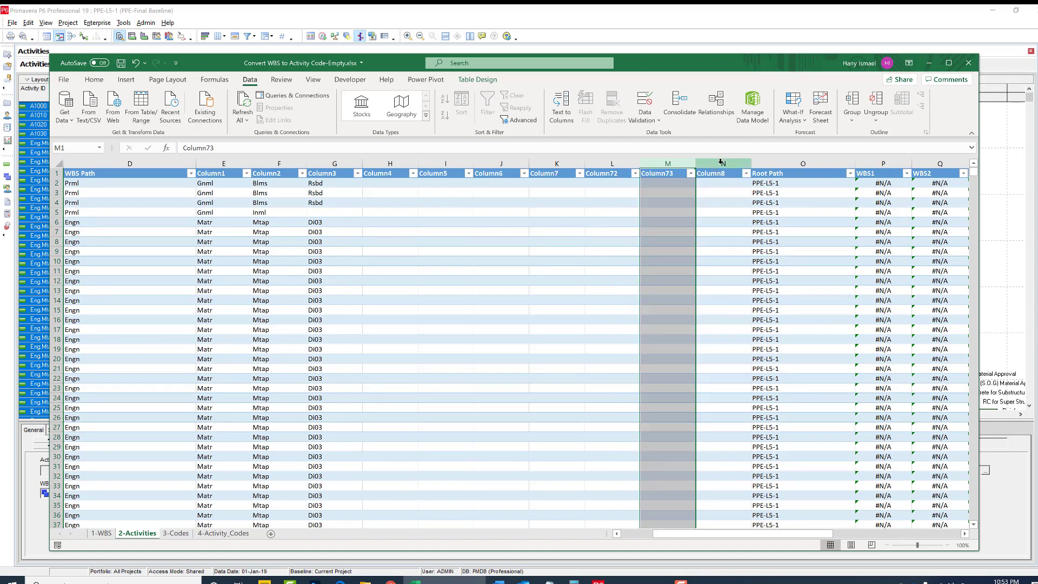
right_click(720, 162)
left_click(746, 272)
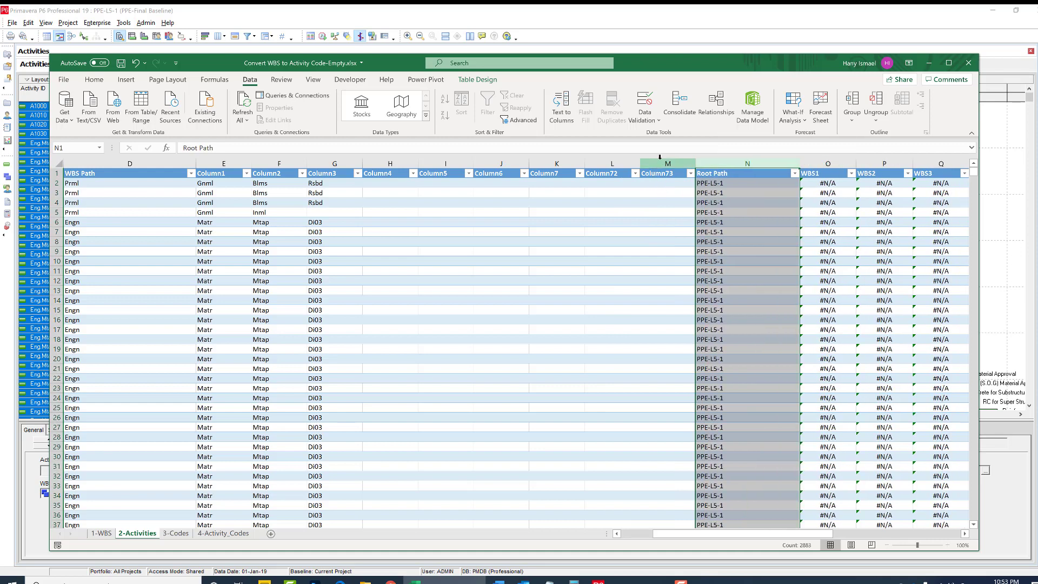
left_click(660, 162)
right_click(660, 162)
left_click(702, 271)
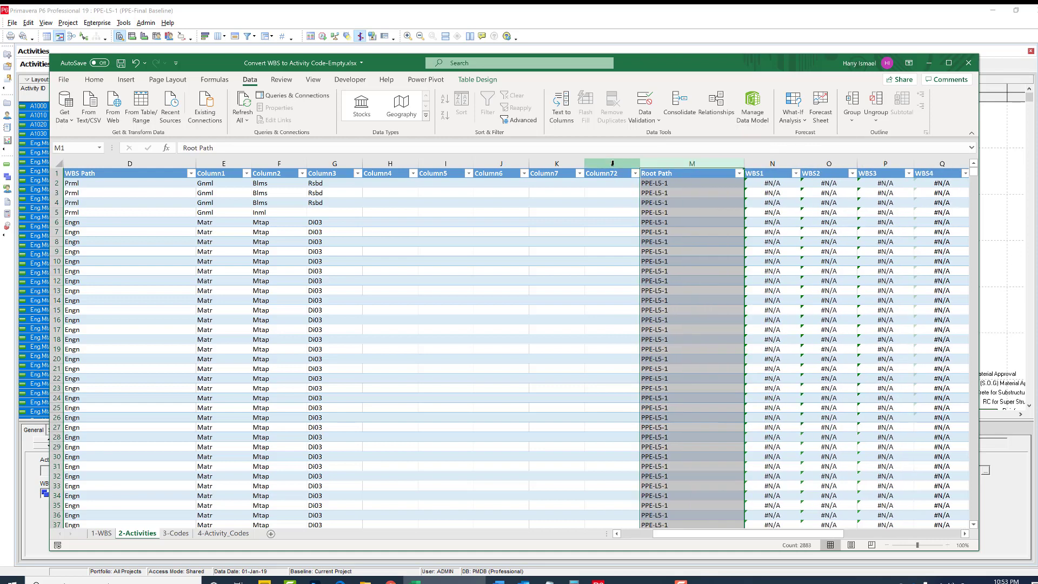
left_click(613, 163)
right_click(613, 163)
left_click(655, 269)
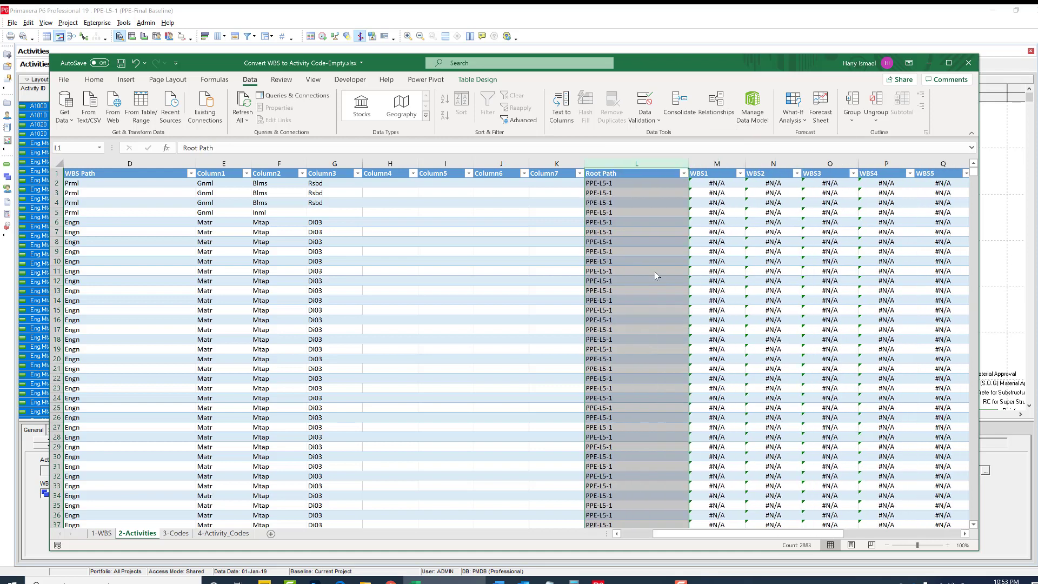
left_click(608, 182)
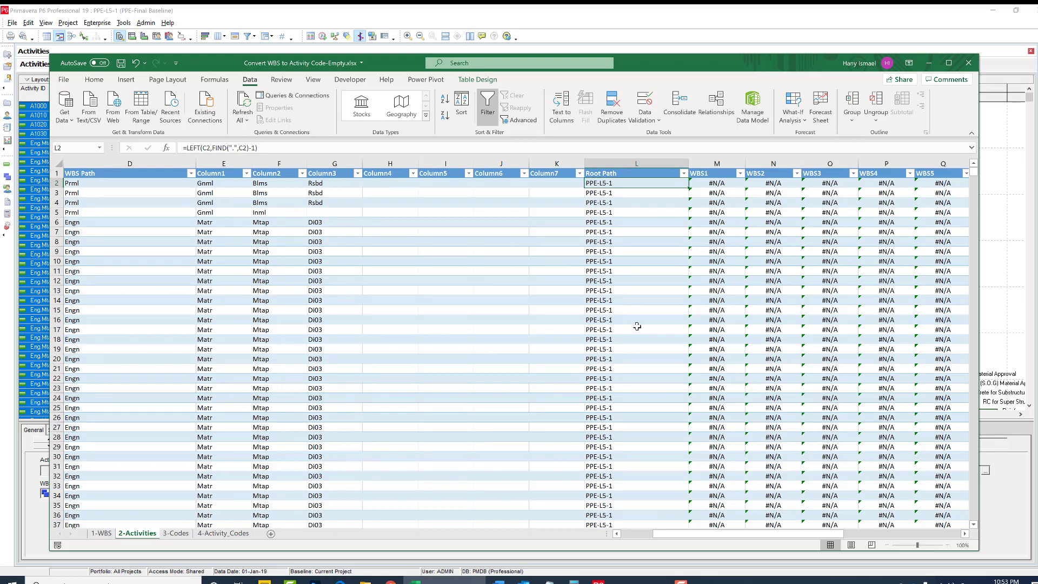
left_click_drag(829, 534, 709, 534)
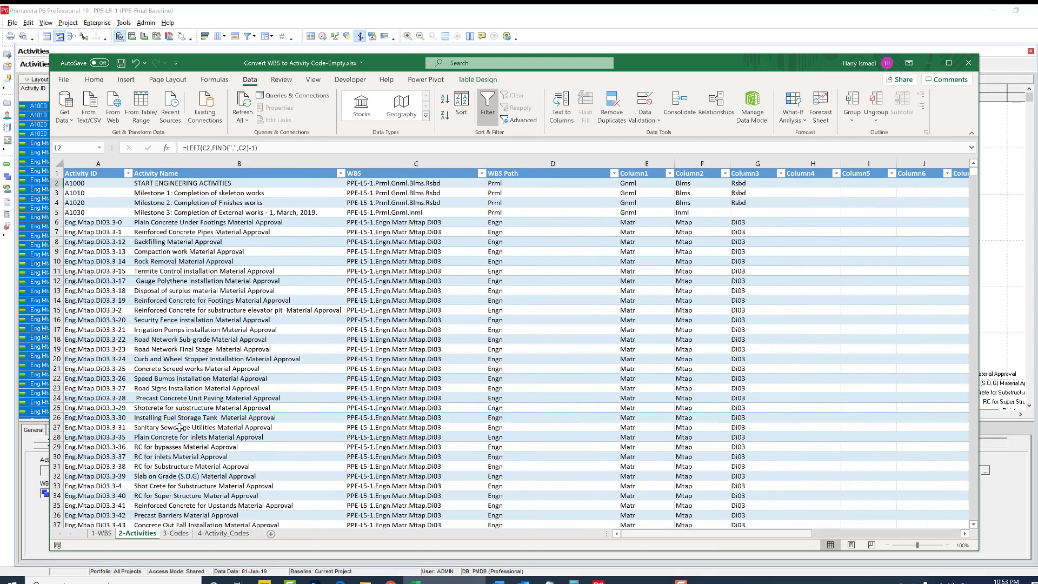
Step: Remove leading spaces from the 1-WBS WBS Code column with Replace All (634 replacements)
left_click(101, 533)
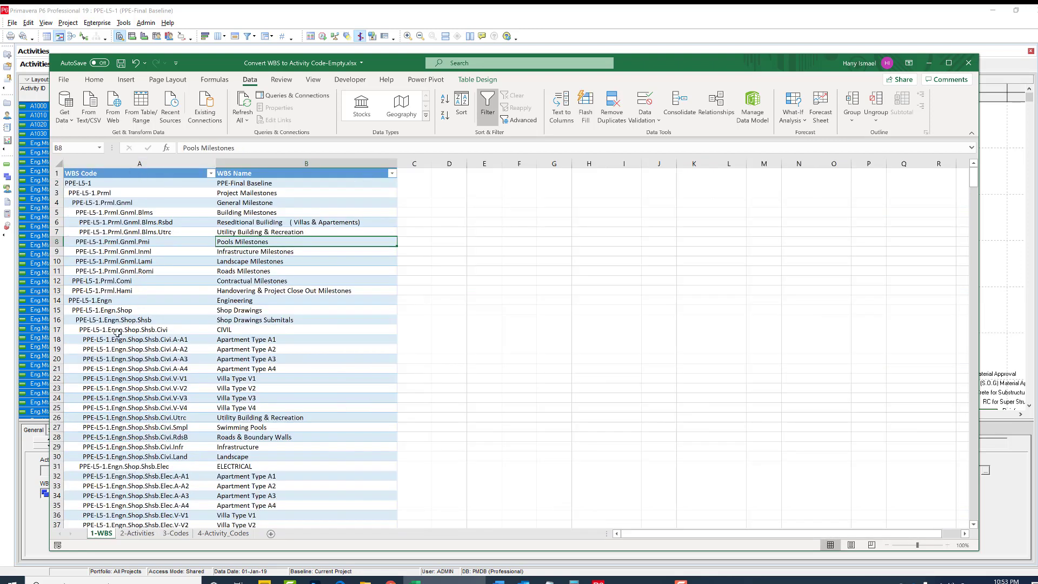
left_click(133, 168)
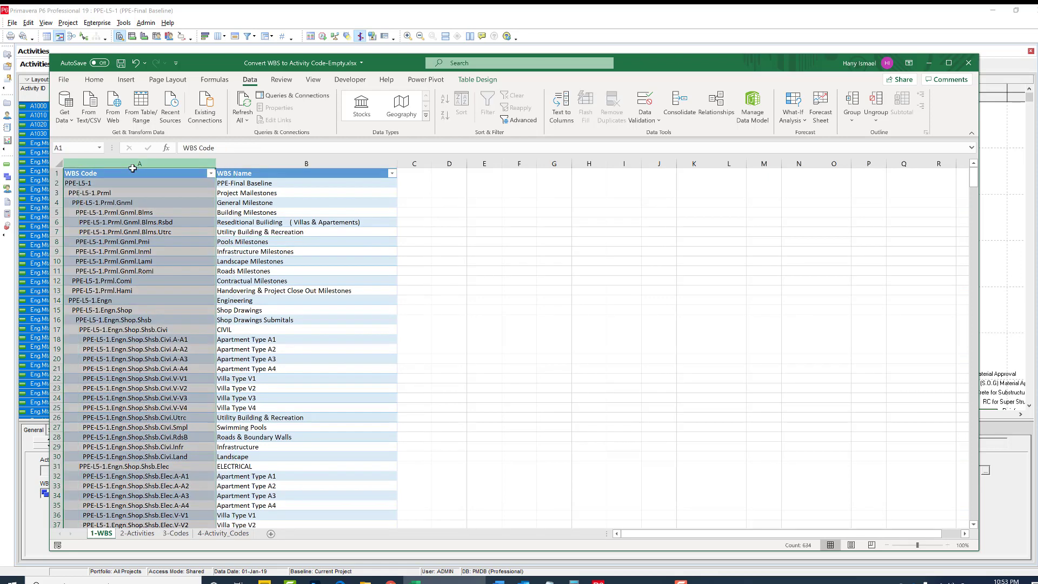
key("ctrl+h")
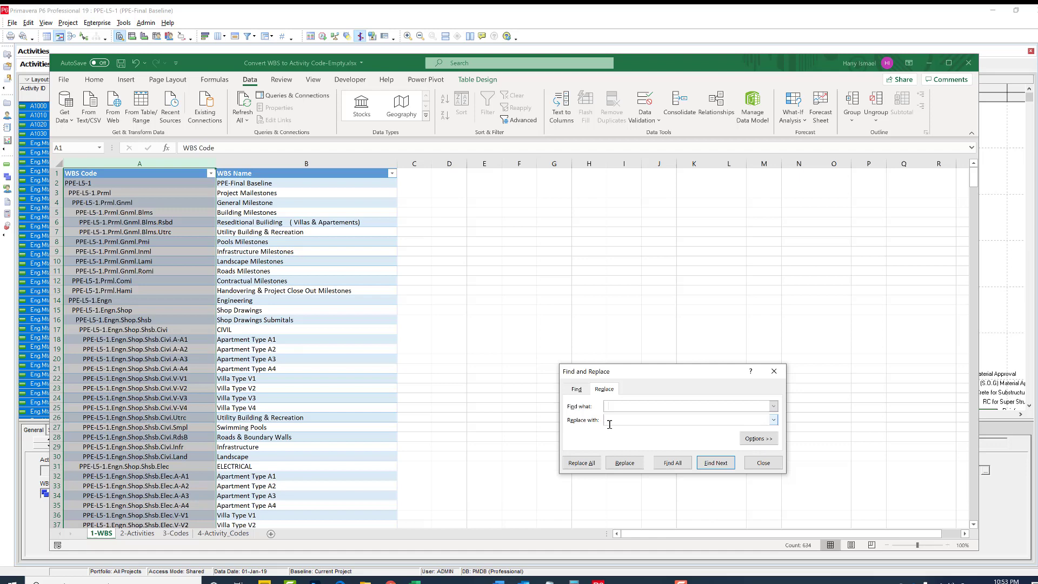
left_click(582, 464)
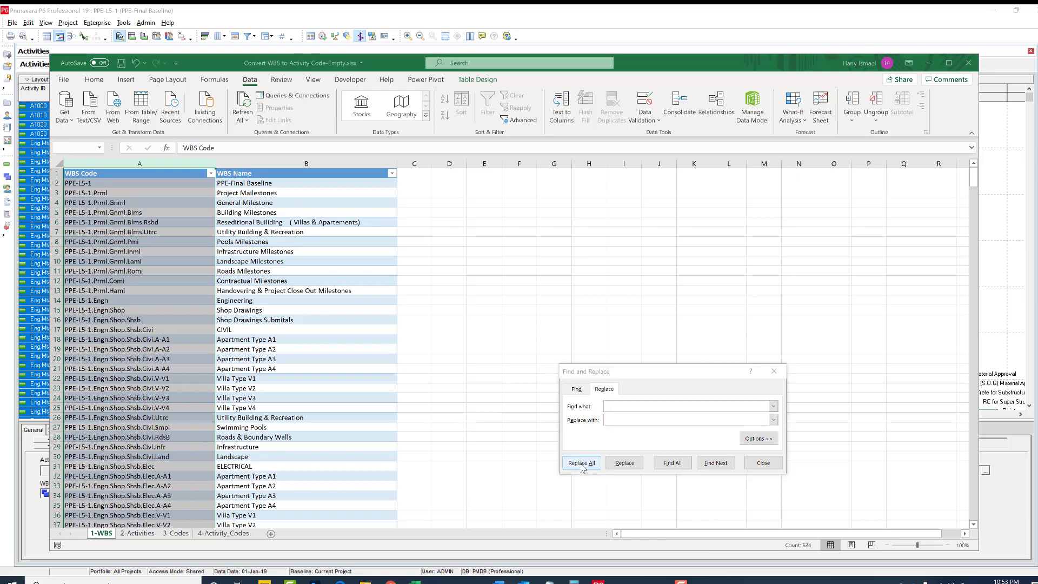
left_click(531, 325)
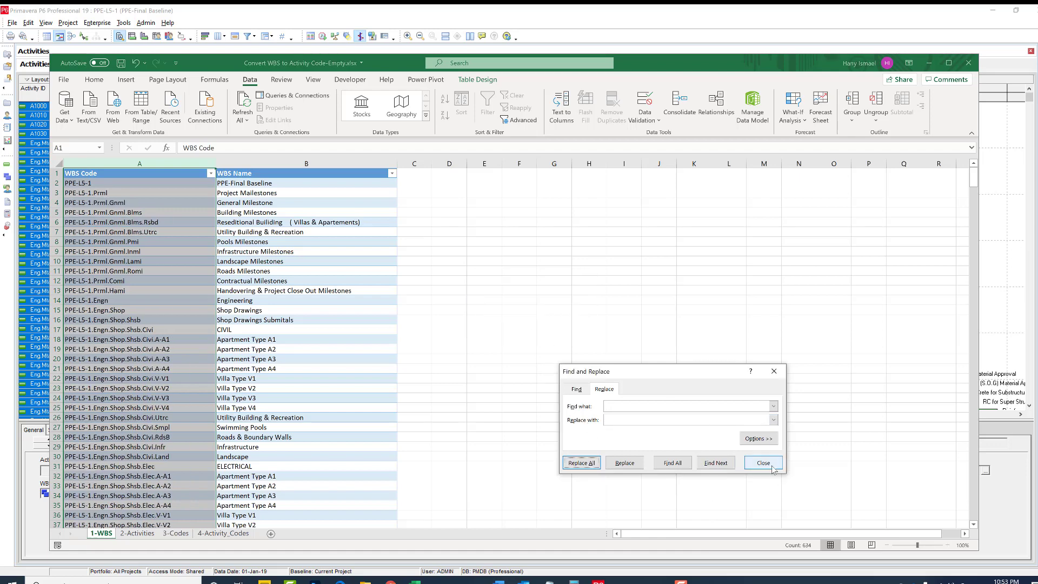
left_click(773, 467)
left_click(137, 533)
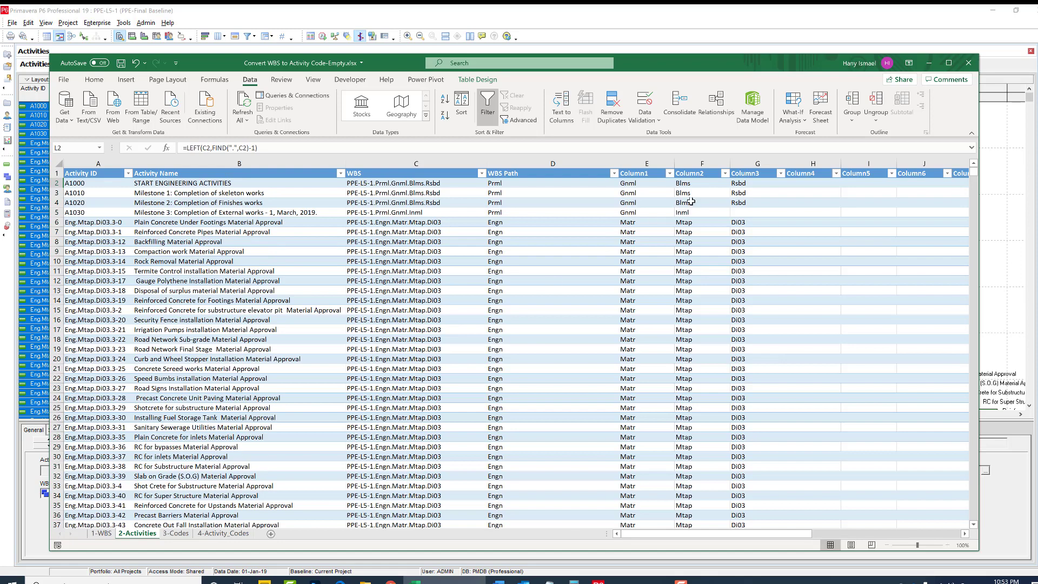
left_click_drag(799, 537, 860, 535)
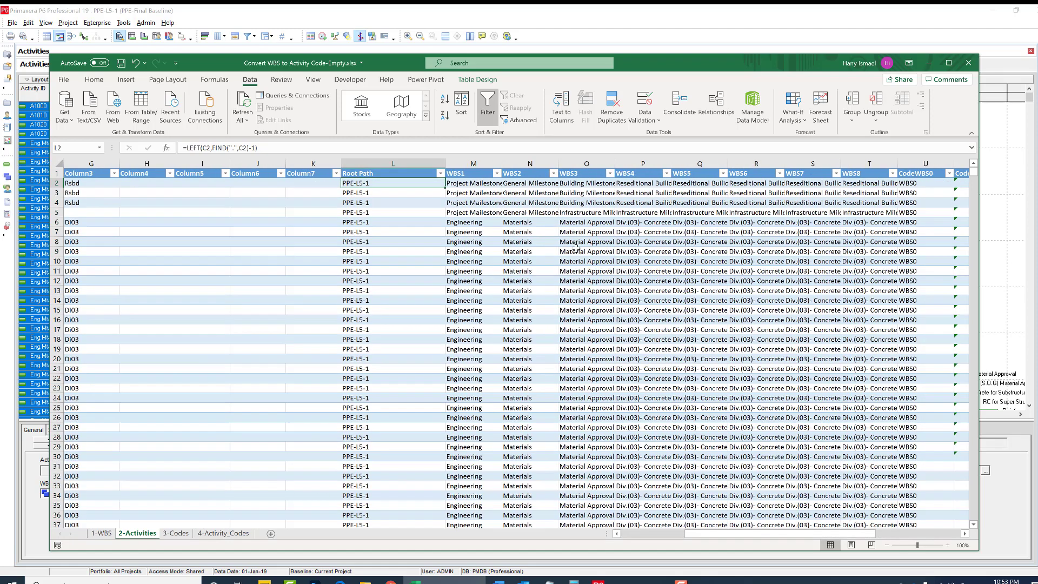
left_click(460, 165)
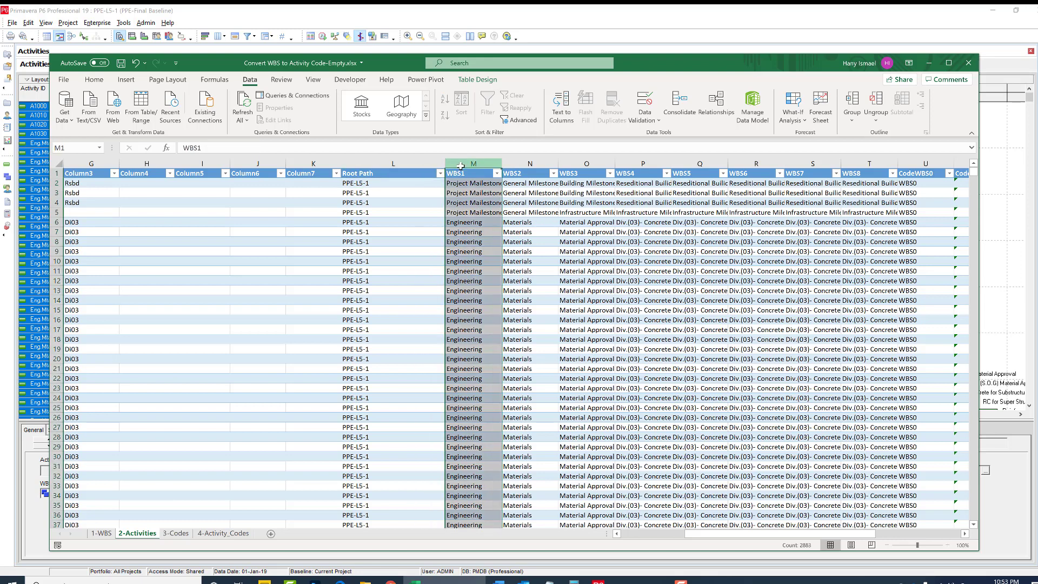
left_click(533, 163)
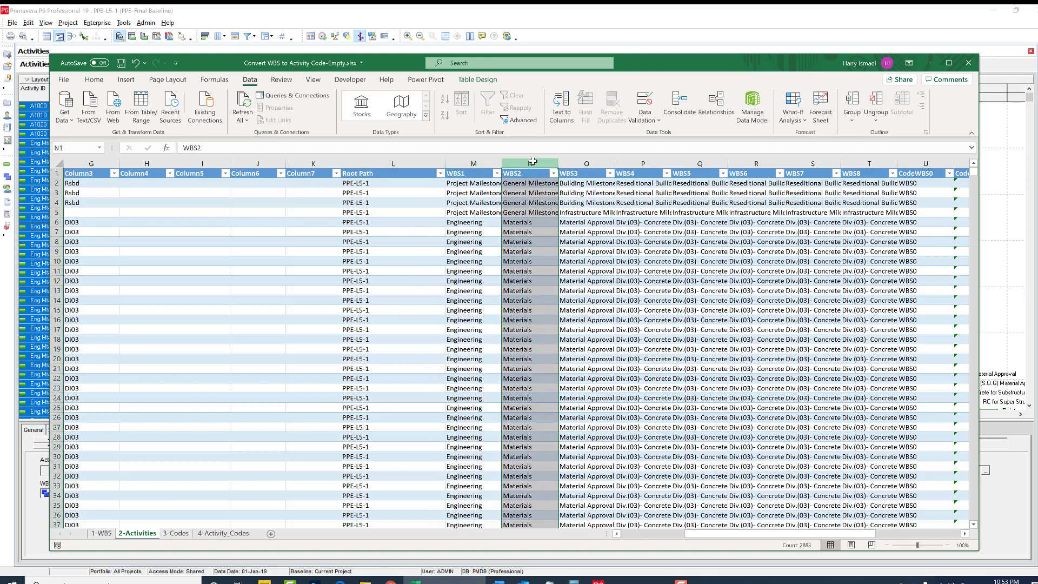
left_click(586, 162)
left_click(643, 162)
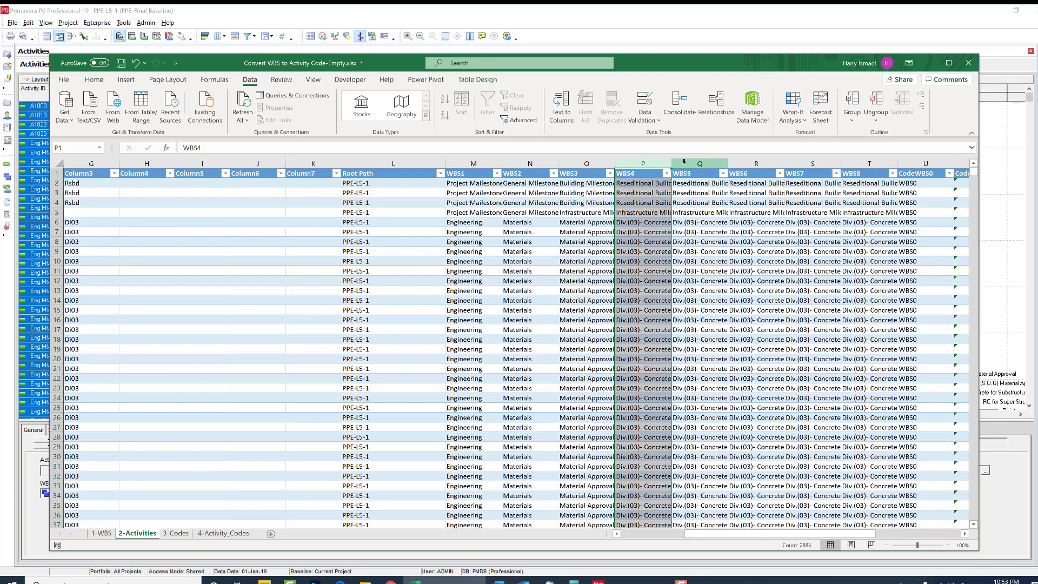
left_click(686, 162)
left_click(739, 162)
left_click(797, 162)
left_click(855, 162)
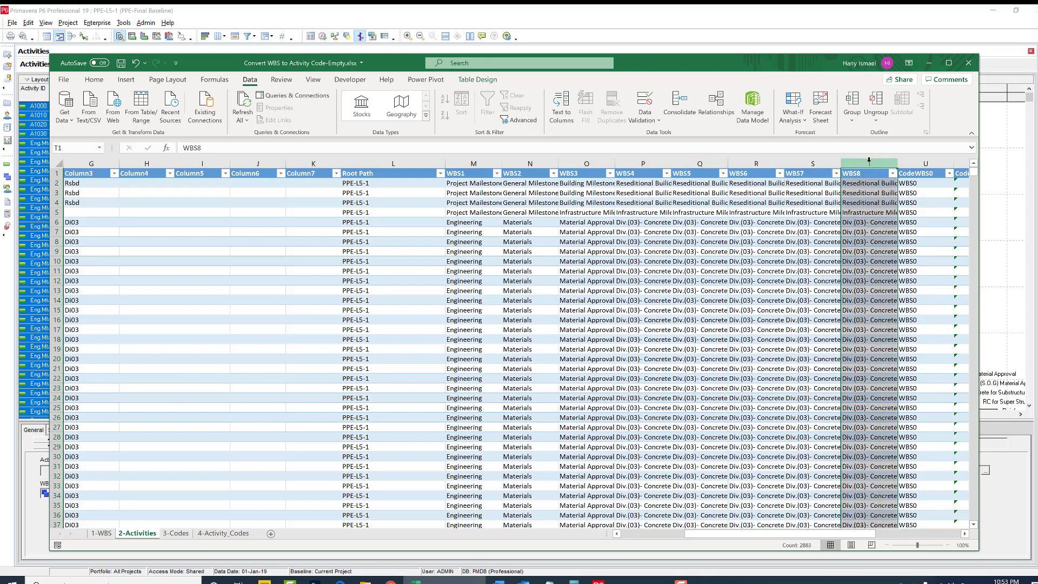
left_click_drag(865, 162, 478, 154)
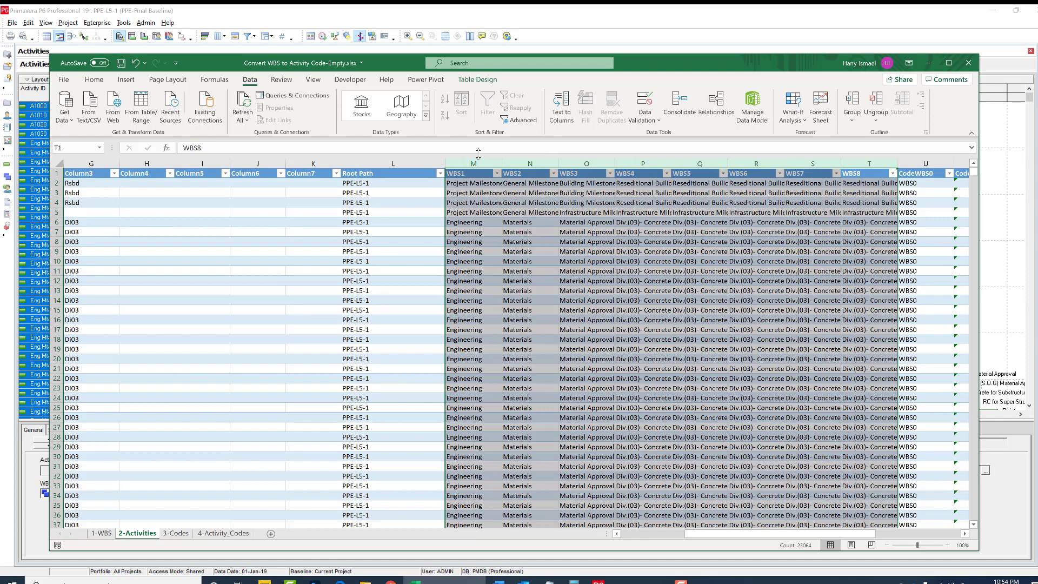
left_click(465, 184)
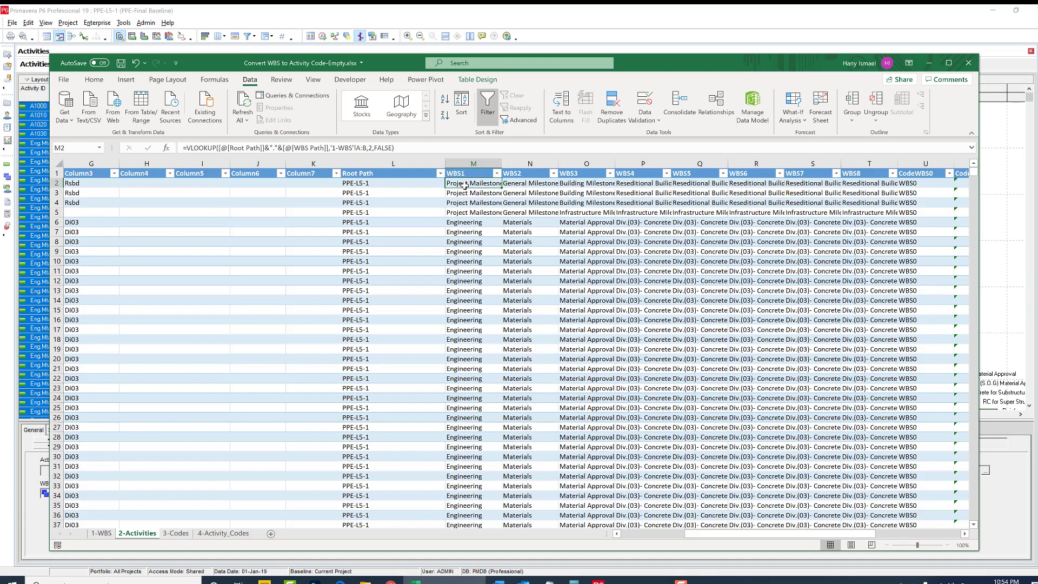
left_click(375, 183)
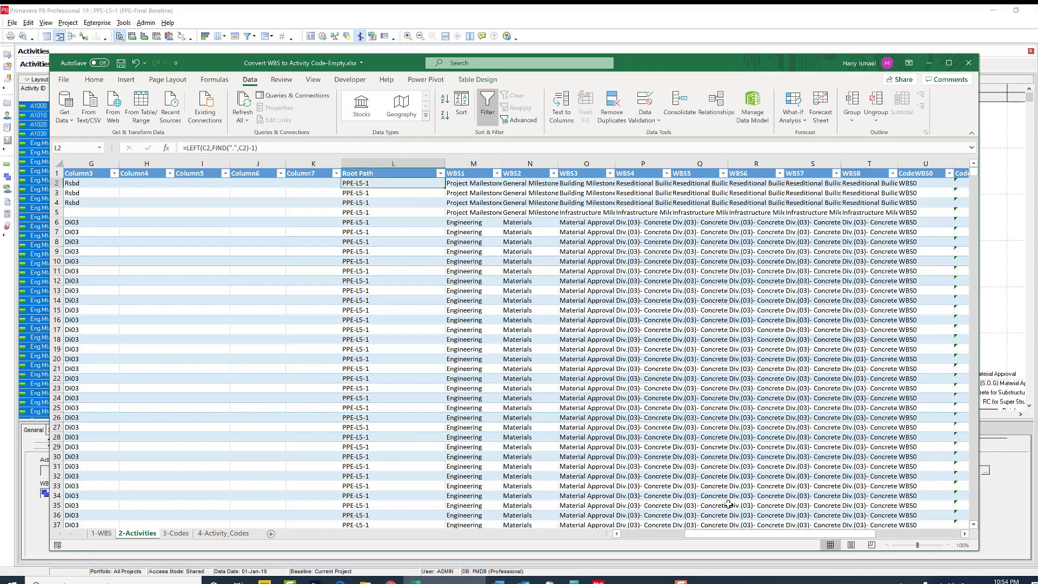
left_click_drag(730, 537, 687, 536)
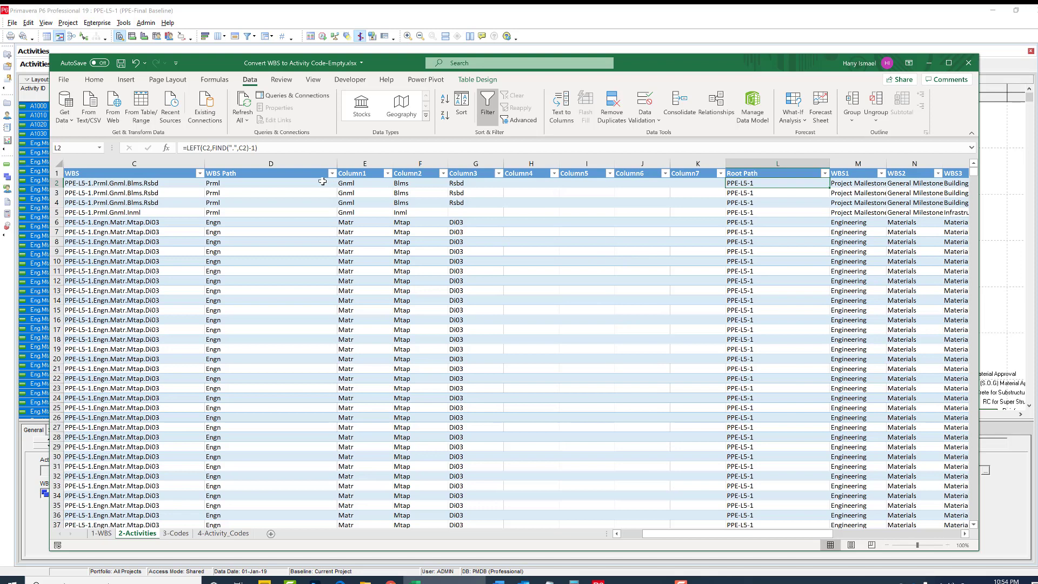
left_click(343, 184)
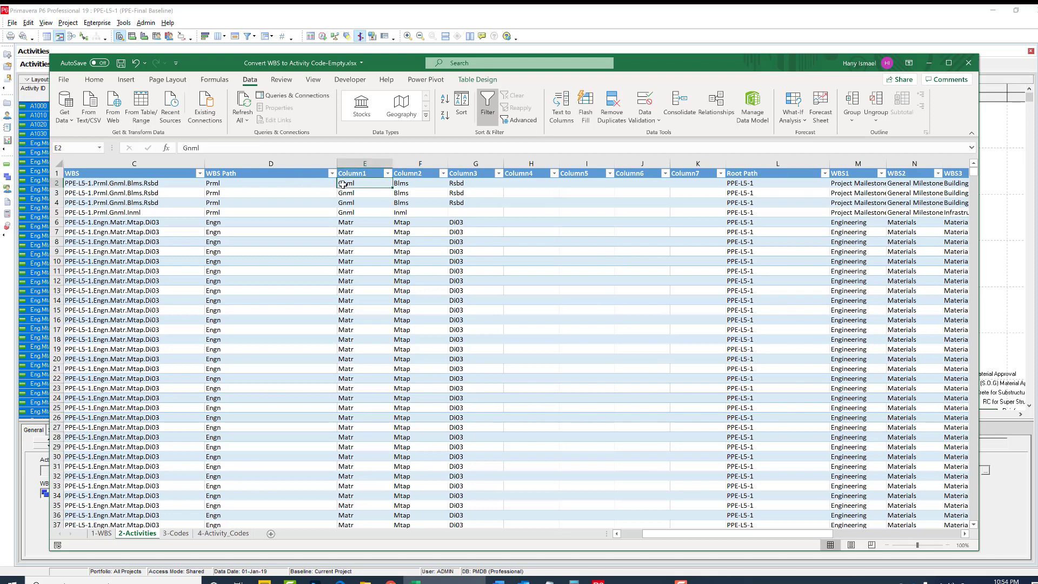
left_click(101, 533)
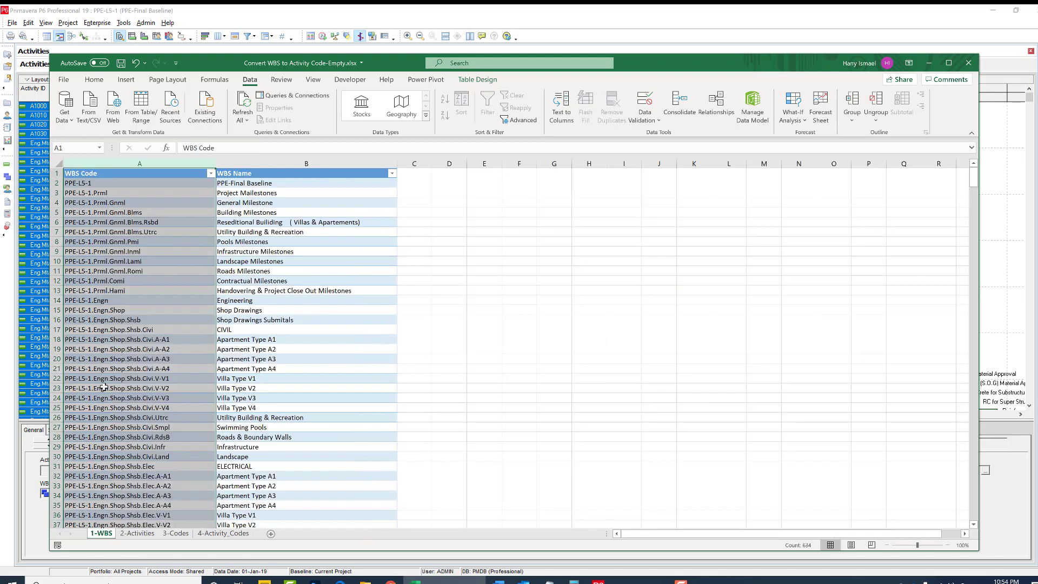
left_click(97, 184)
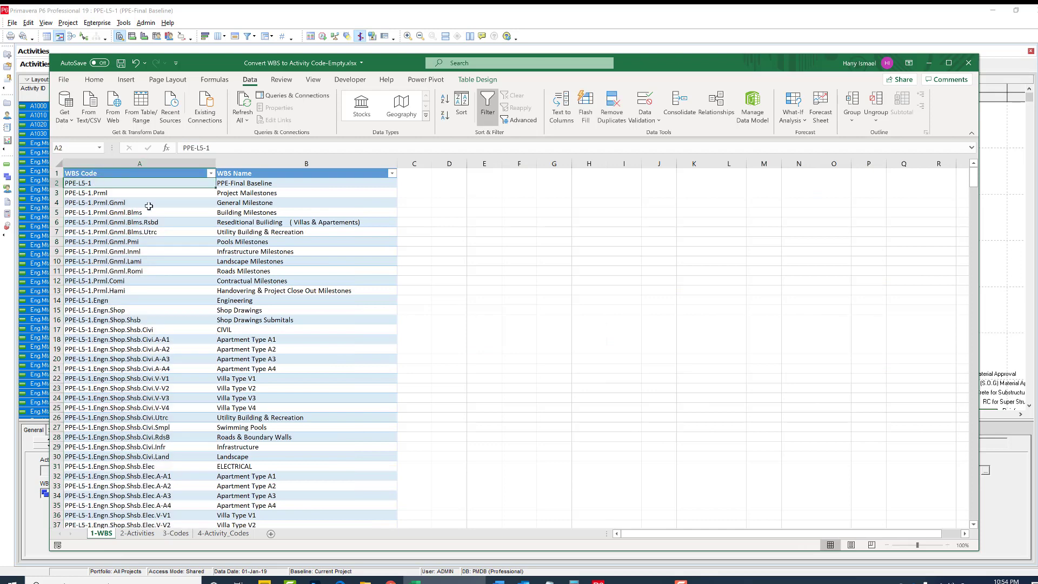
left_click(137, 533)
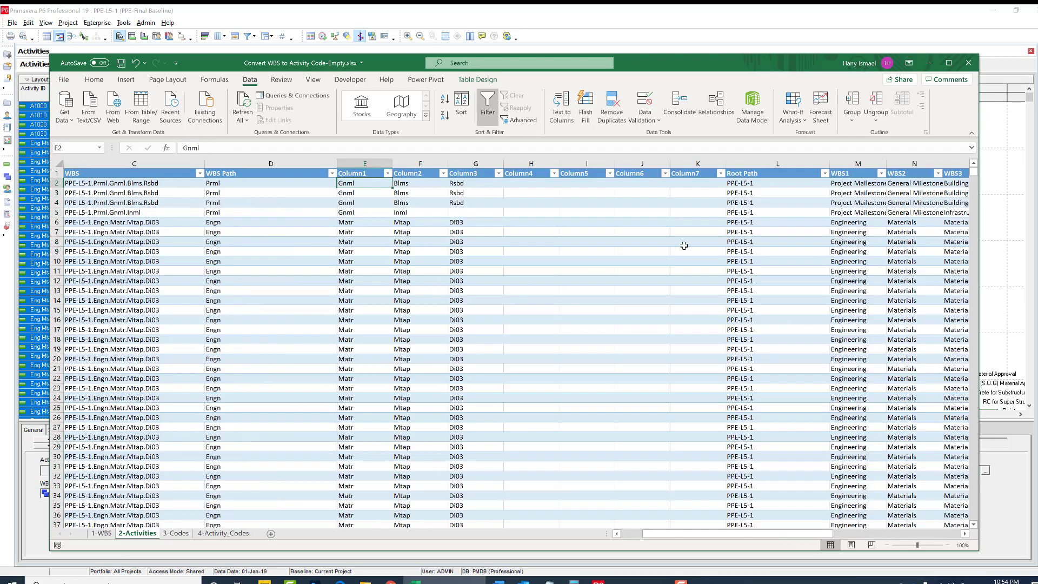
left_click(841, 182)
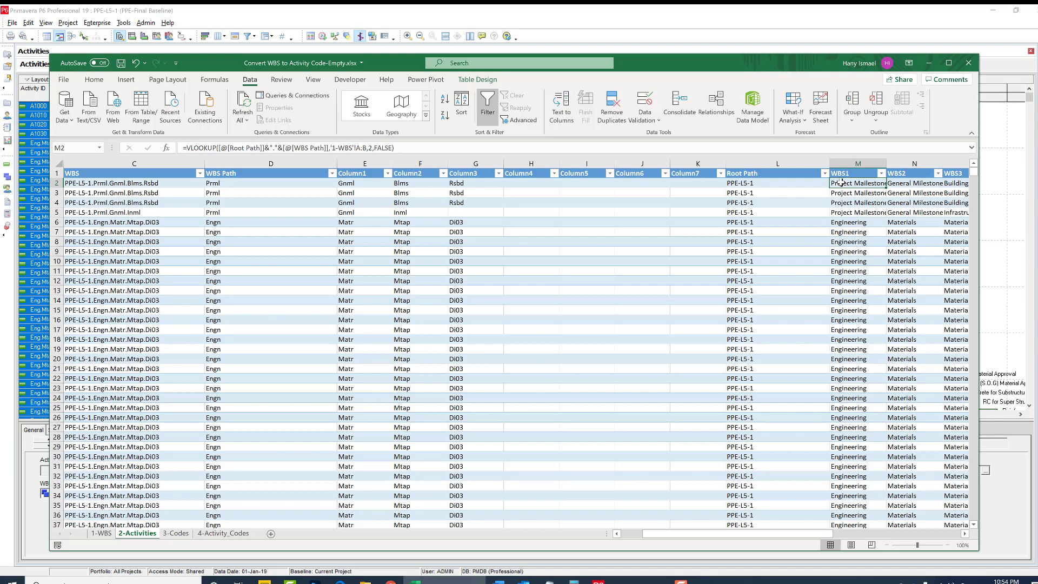
Step: Inspect the WBS1, WBS3 and WBS2 lookup formulas in M2, O2 and N2
left_click_drag(768, 535, 831, 533)
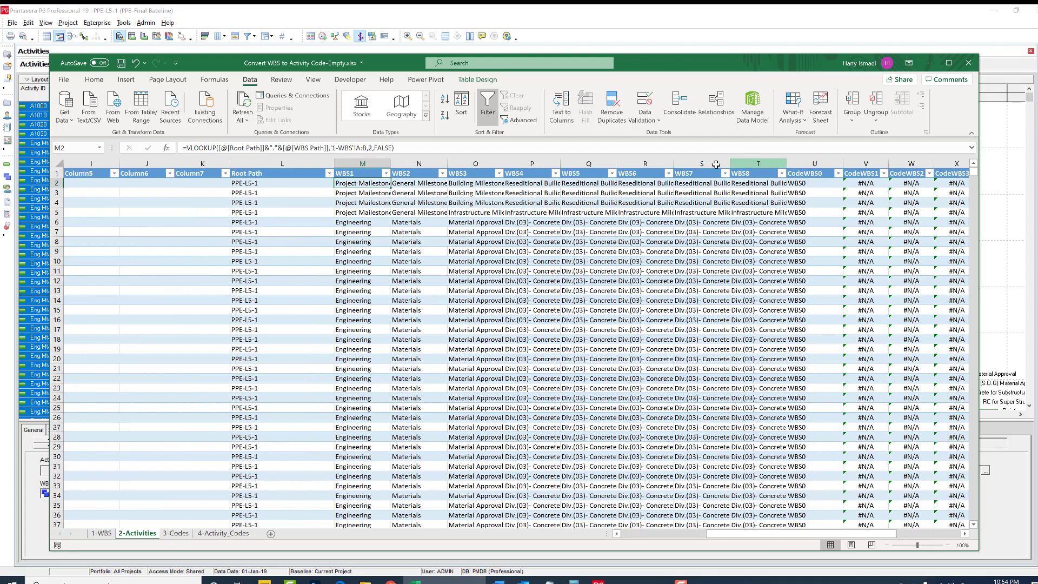
left_click_drag(760, 163, 360, 164)
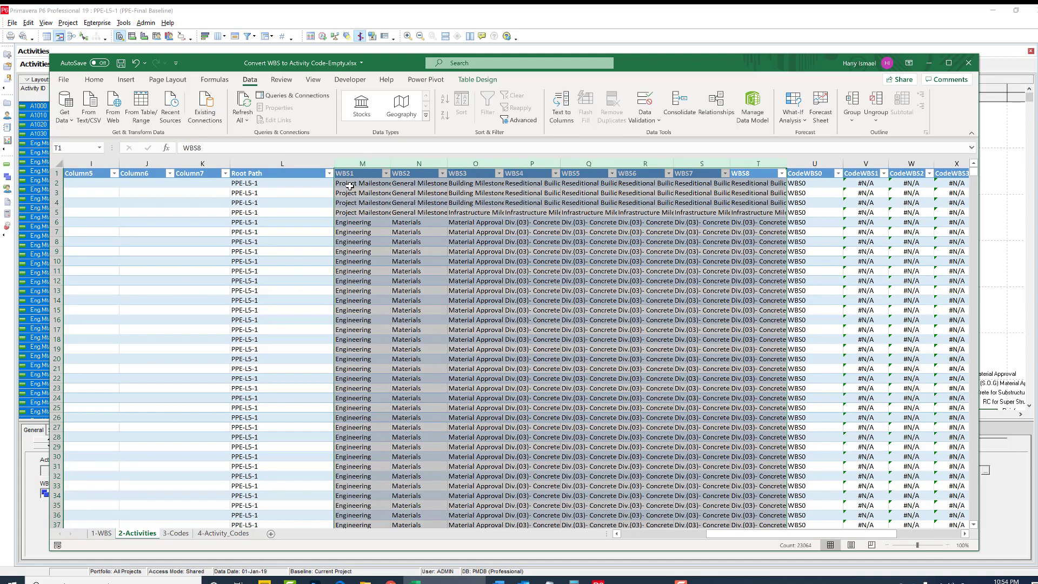
left_click(351, 184)
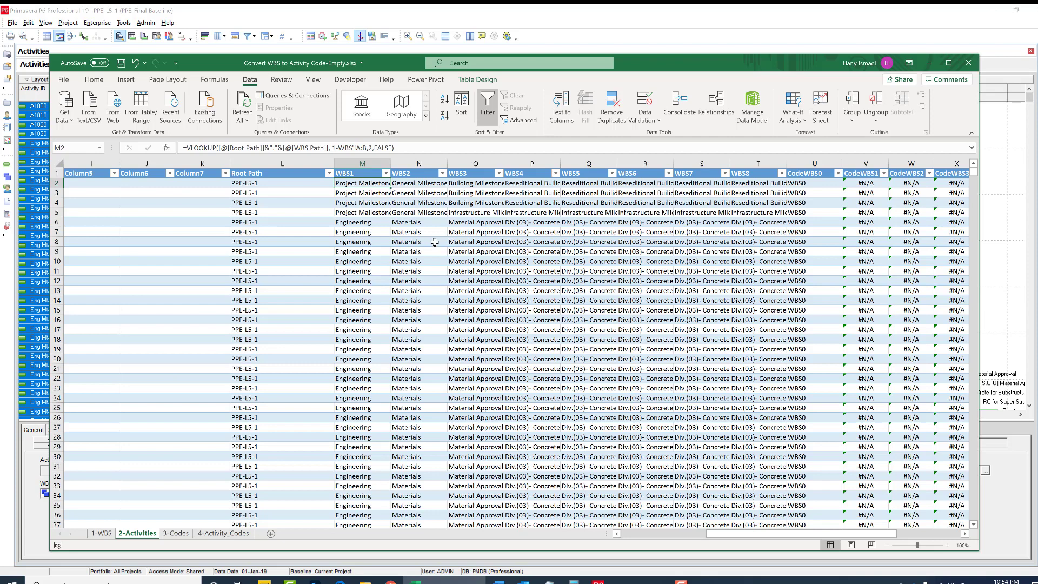
left_click(456, 184)
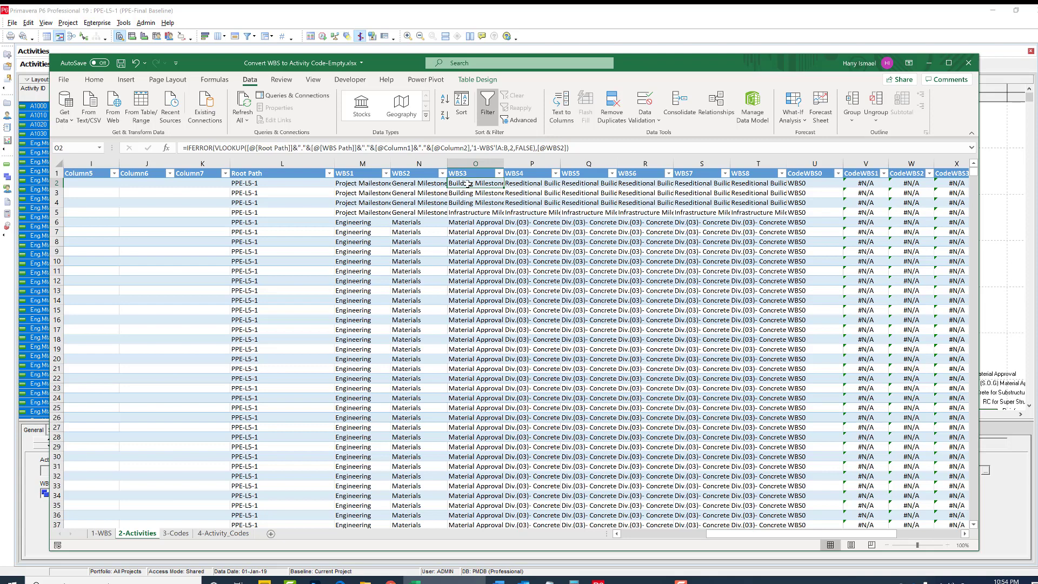
left_click(426, 185)
Step: AutoFit the WBS1–WBS8 columns and check the WBS4–WBS7 formulas in row 18
left_click_drag(363, 163, 782, 161)
double_click(786, 163)
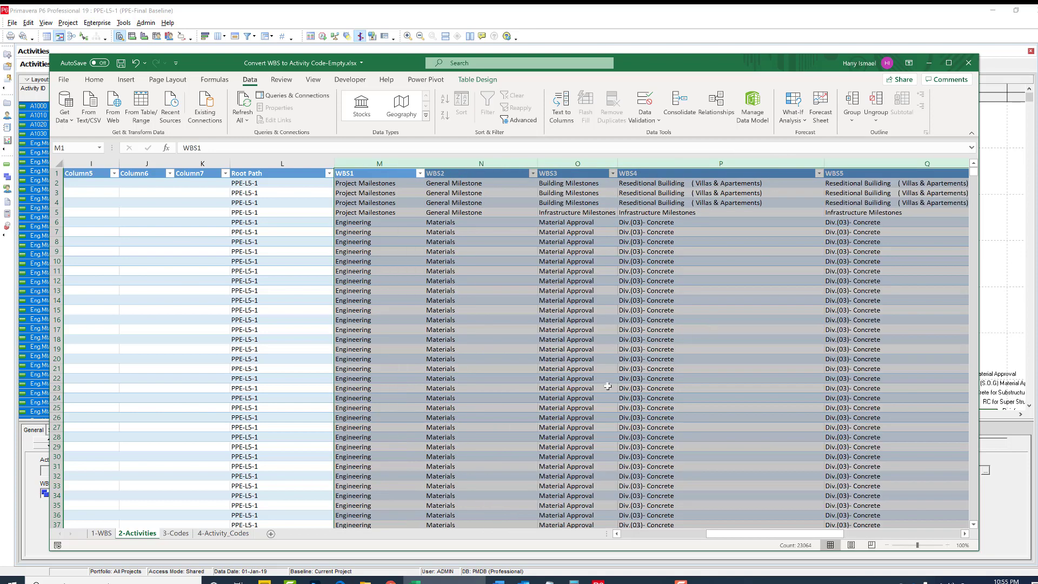
left_click(711, 341)
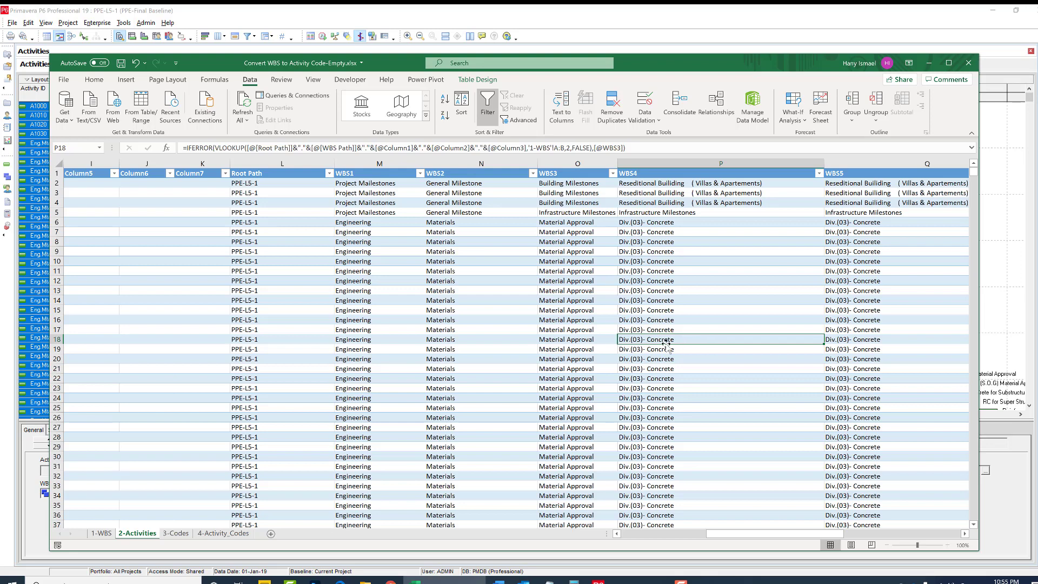
left_click(843, 341)
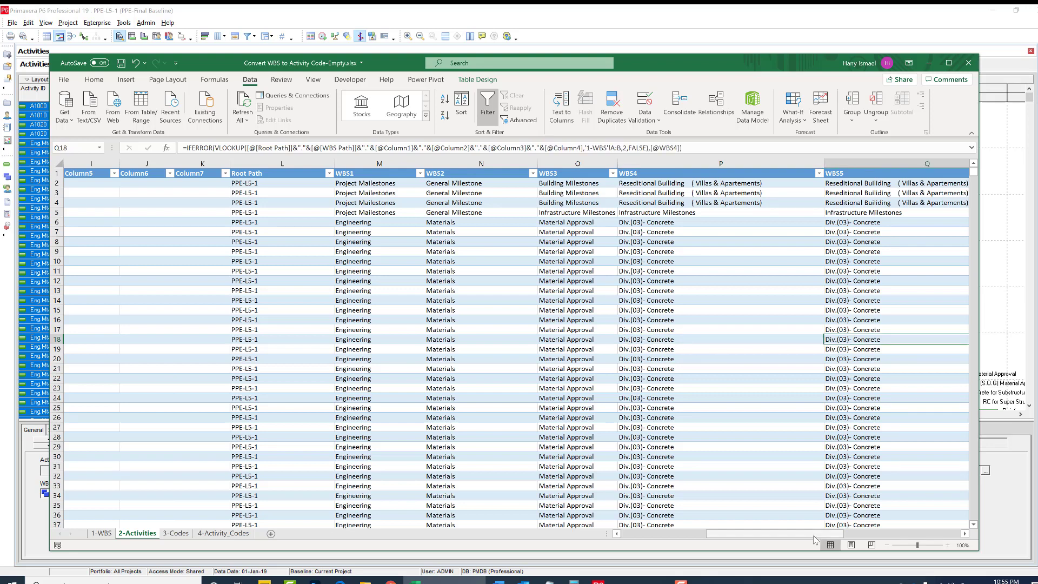
left_click_drag(813, 536, 875, 533)
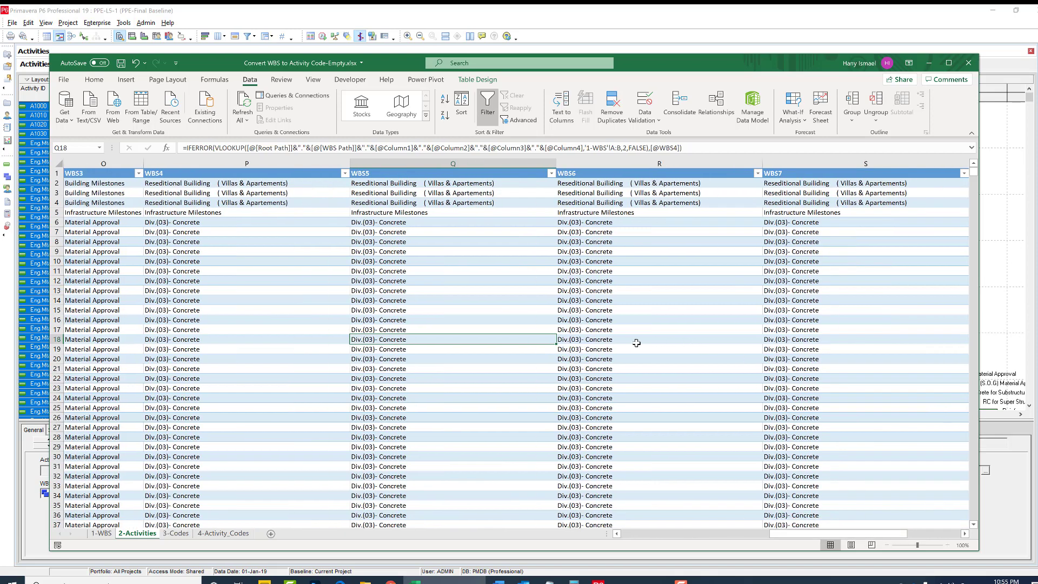
left_click(636, 343)
left_click(787, 342)
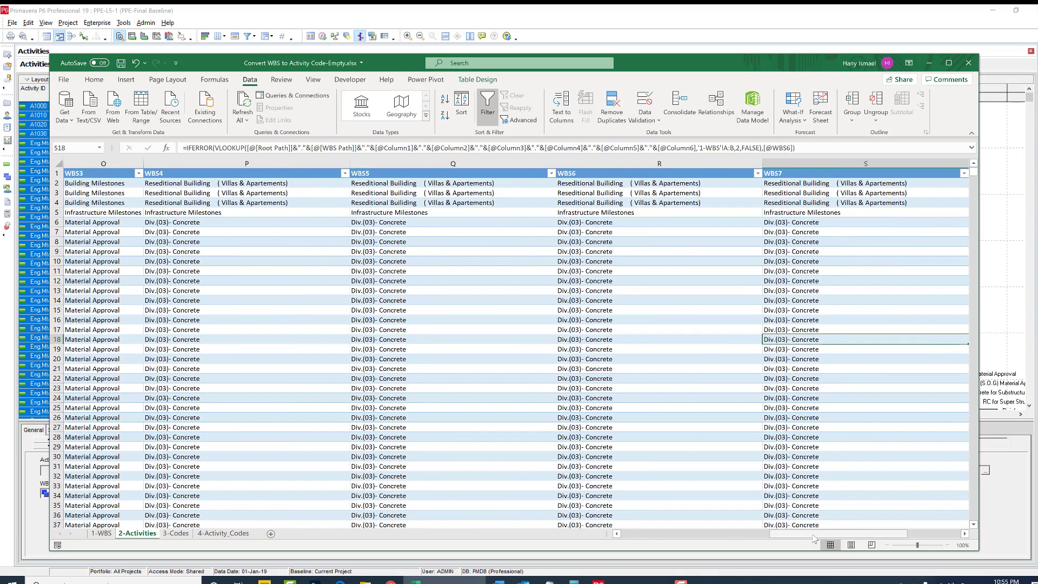
left_click_drag(813, 537, 687, 515)
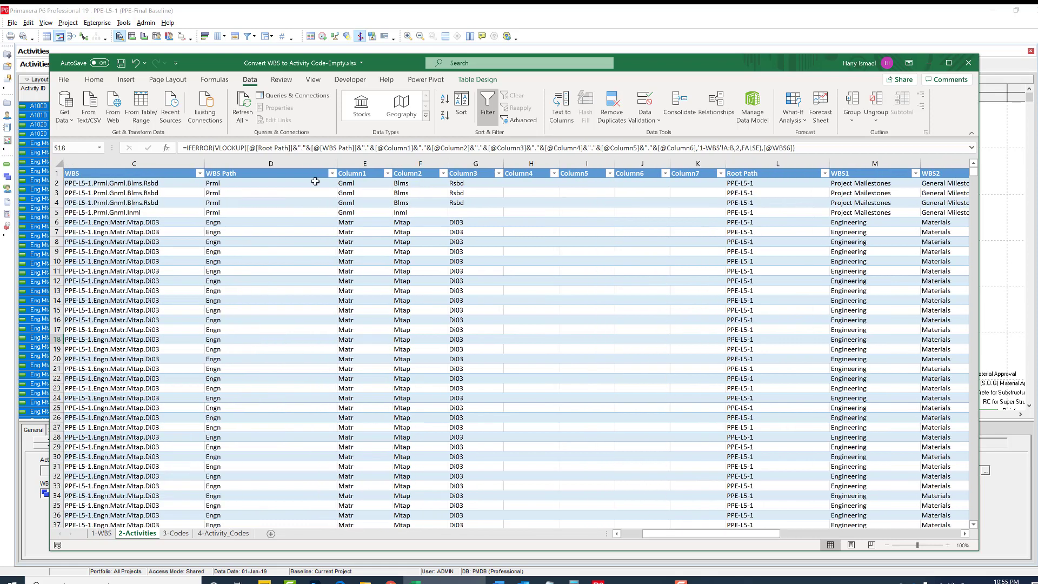
Step: Narrow the WBS6–WBS8 columns again and switch to the 3-Codes sheet
left_click_drag(362, 163, 584, 160)
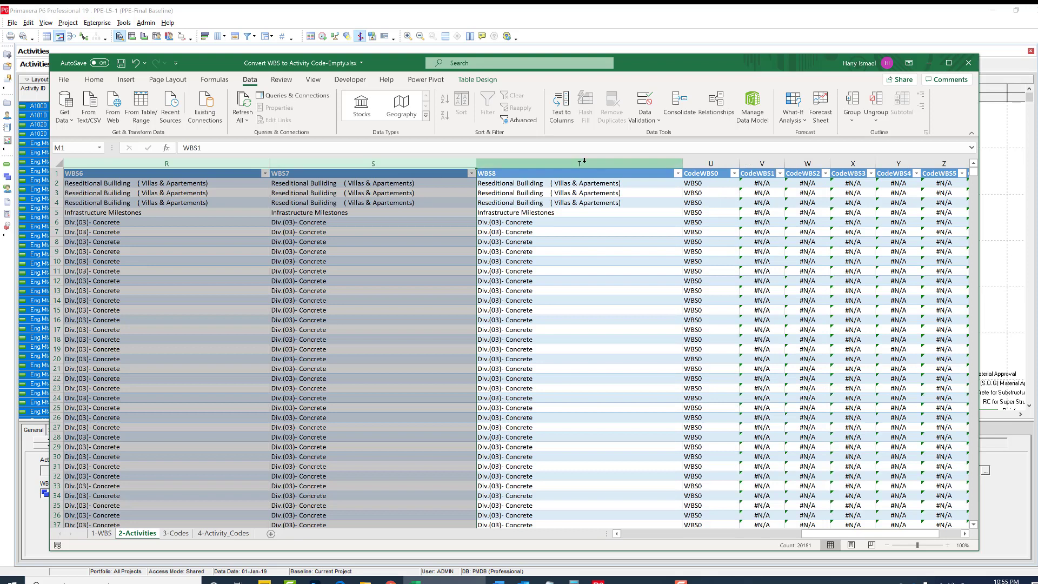
left_click_drag(683, 163, 571, 164)
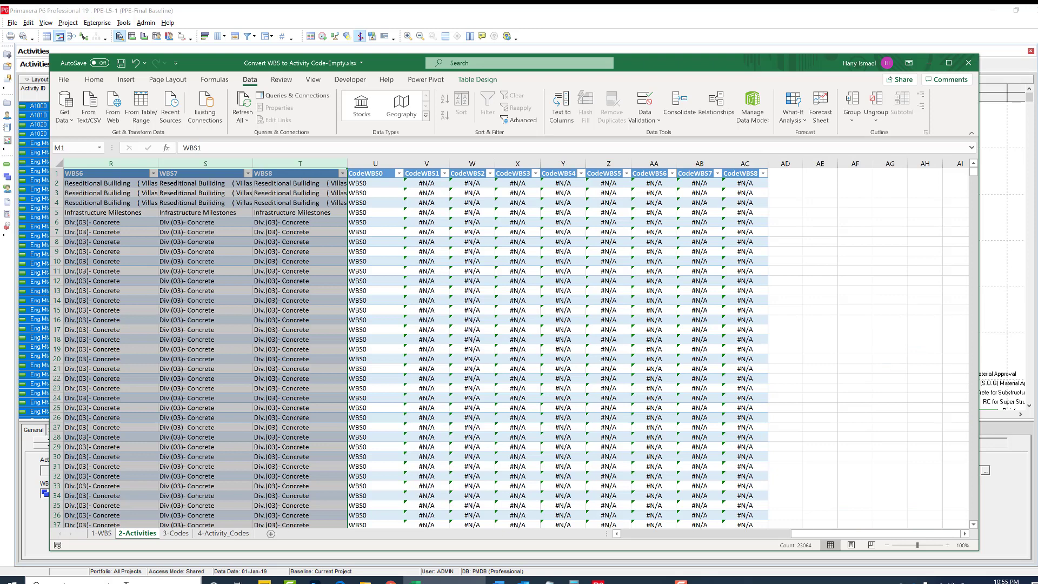
left_click(176, 533)
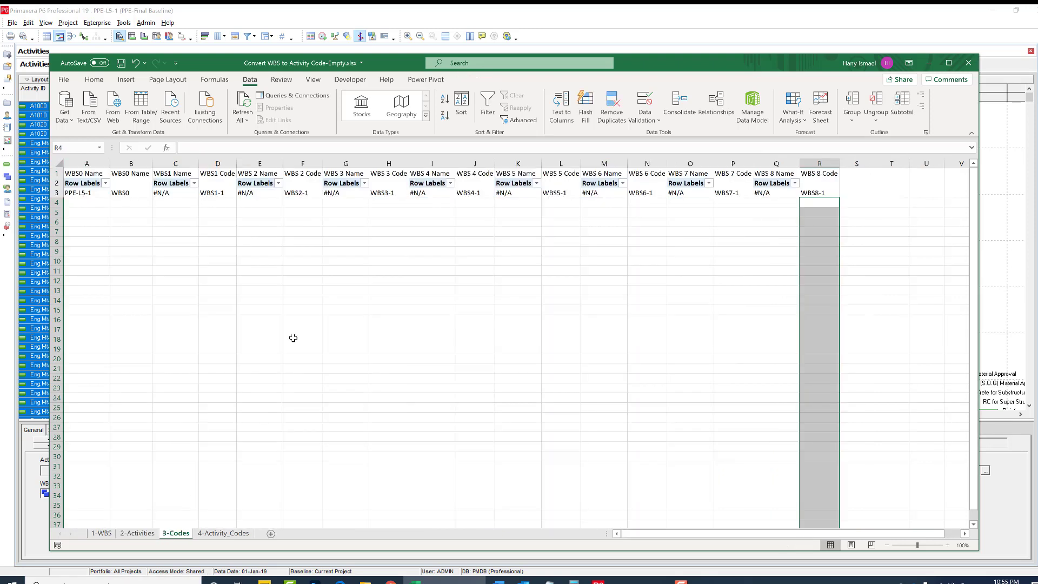
Step: Refresh all summary tables and go back to the 2-Activities sheet
left_click(245, 120)
left_click(260, 135)
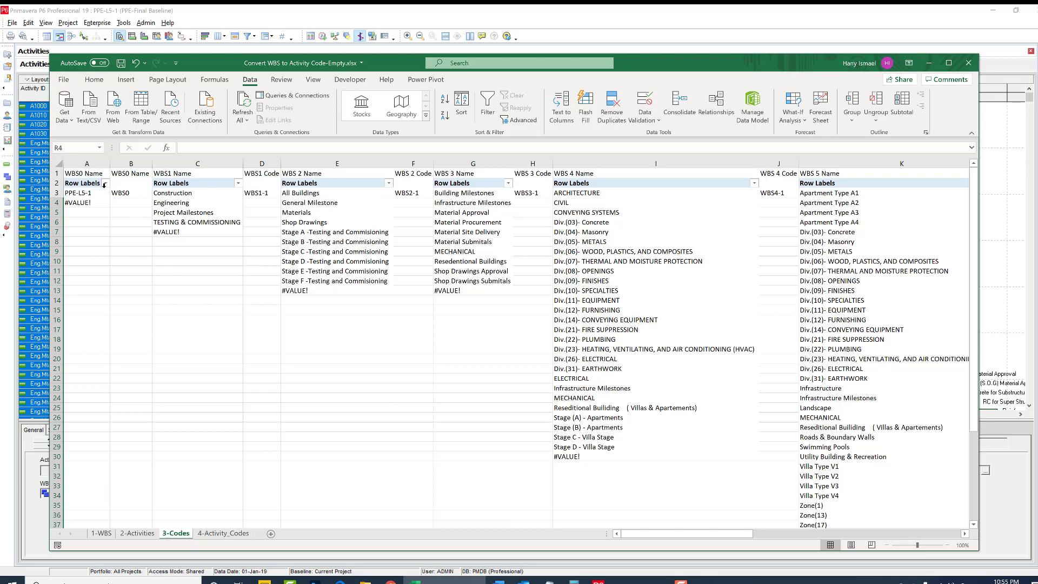
left_click(137, 534)
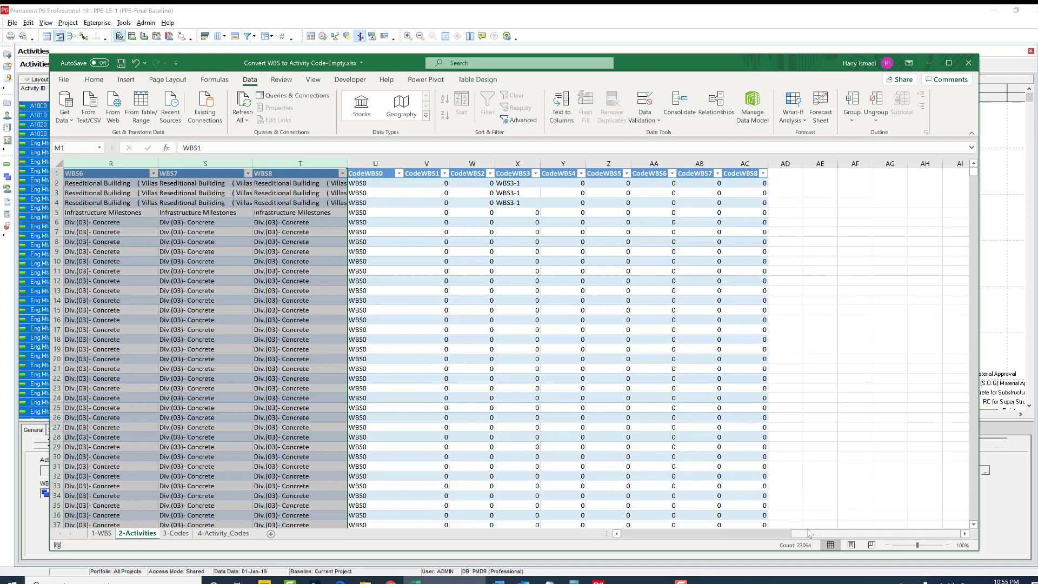
Step: Filter the Root Path column to show only #VALUE! rows
left_click_drag(809, 534, 747, 533)
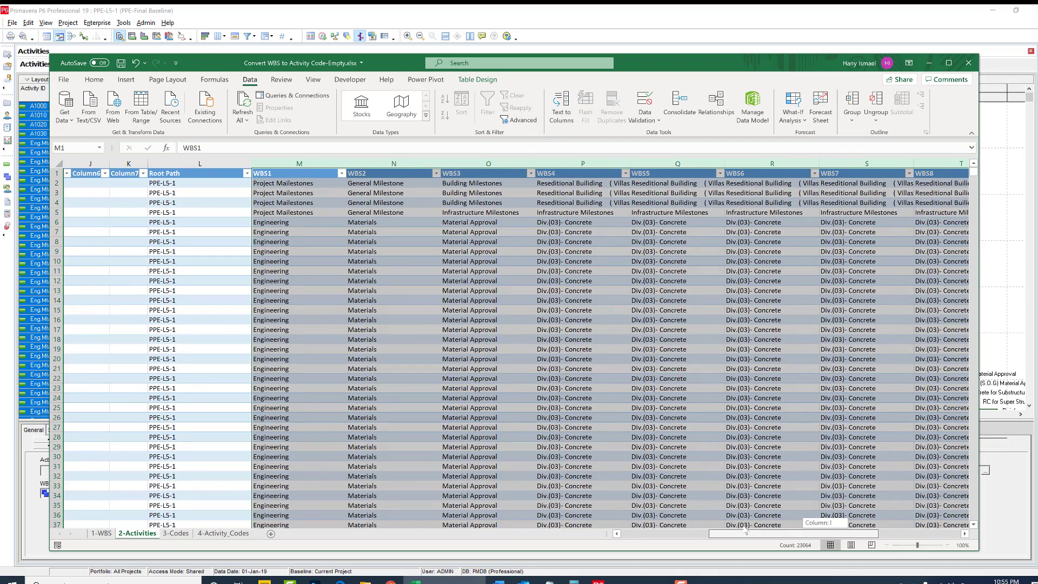
left_click(200, 221)
scroll(200, 222, "down", 1)
left_click(239, 164)
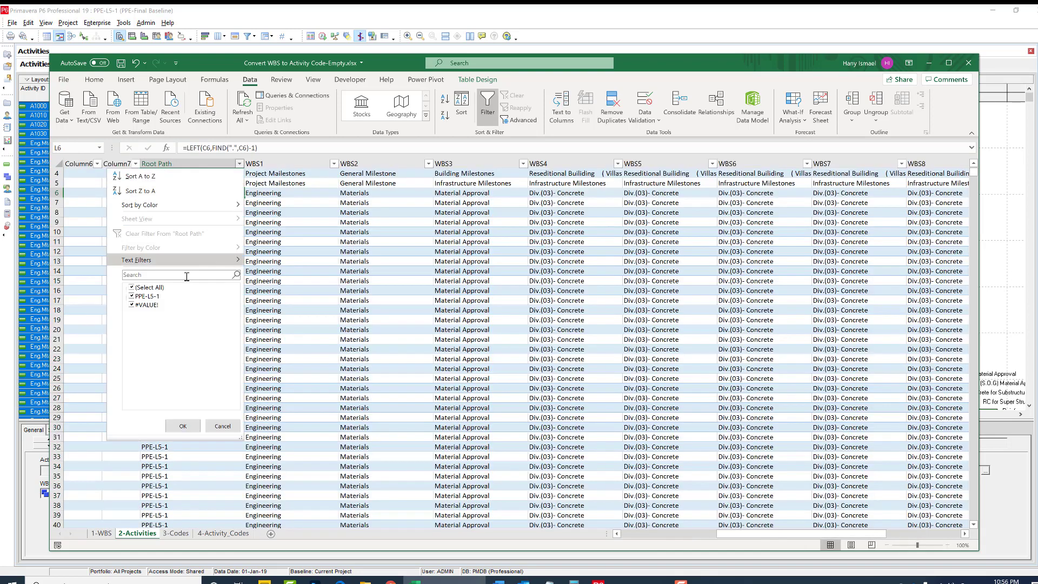
left_click(149, 287)
left_click(147, 305)
left_click(184, 426)
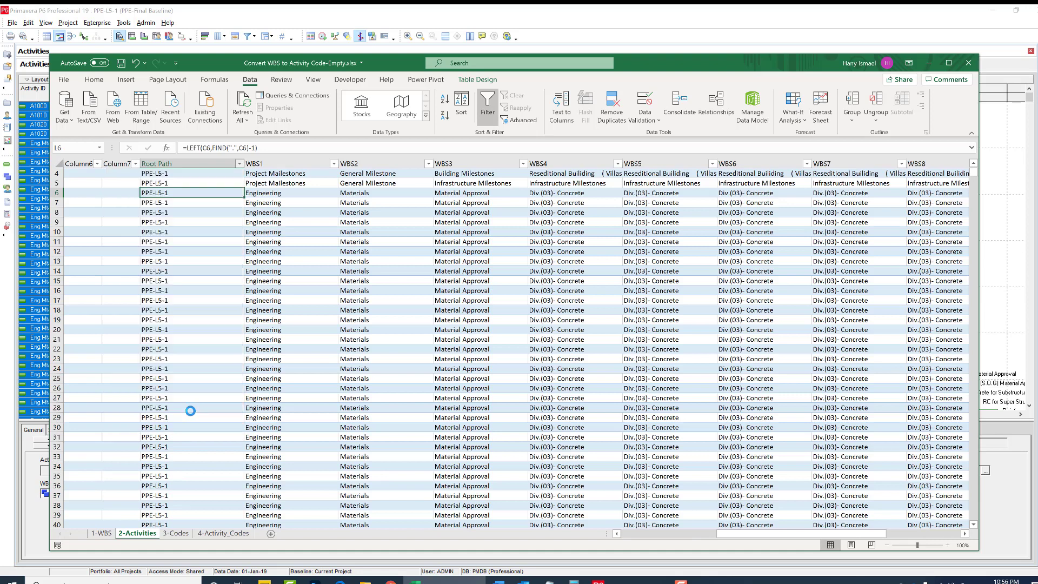
Step: Delete the #VALUE! row 2883, clear the filter, and move to the 3-Codes sheet
left_click_drag(777, 534, 681, 534)
left_click(57, 184)
right_click(57, 183)
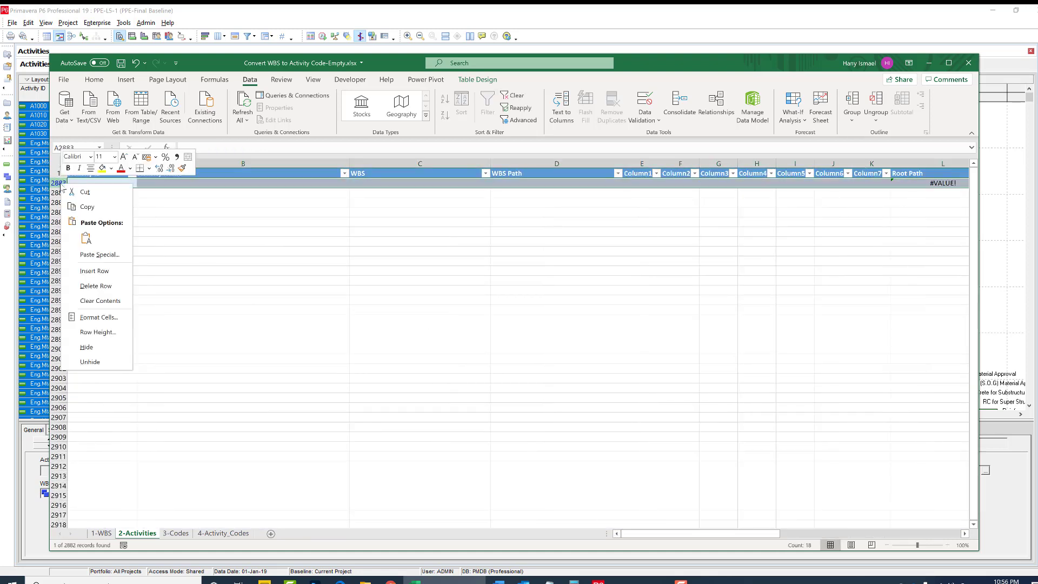
left_click(96, 286)
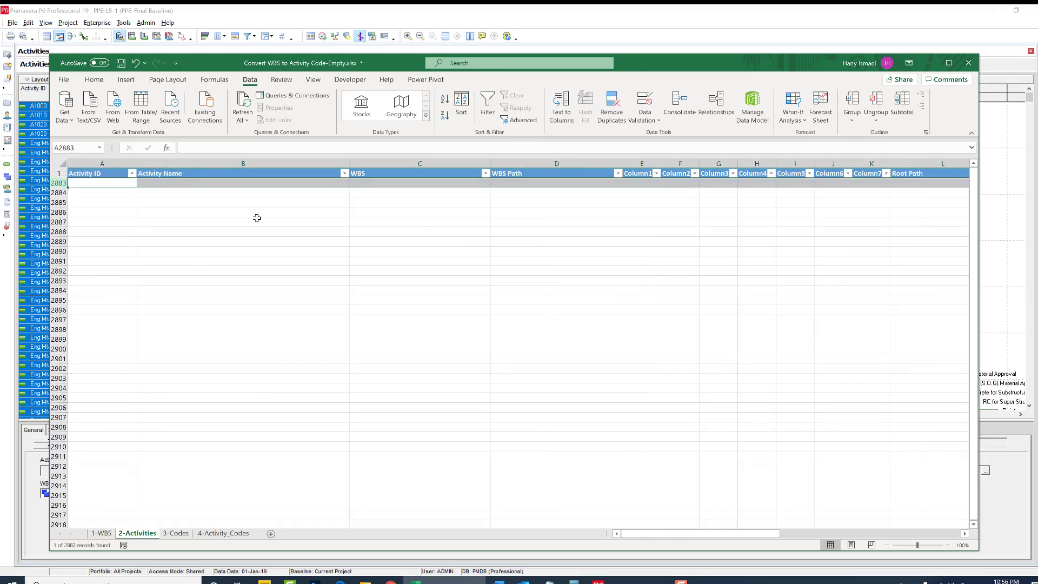
left_click(551, 173)
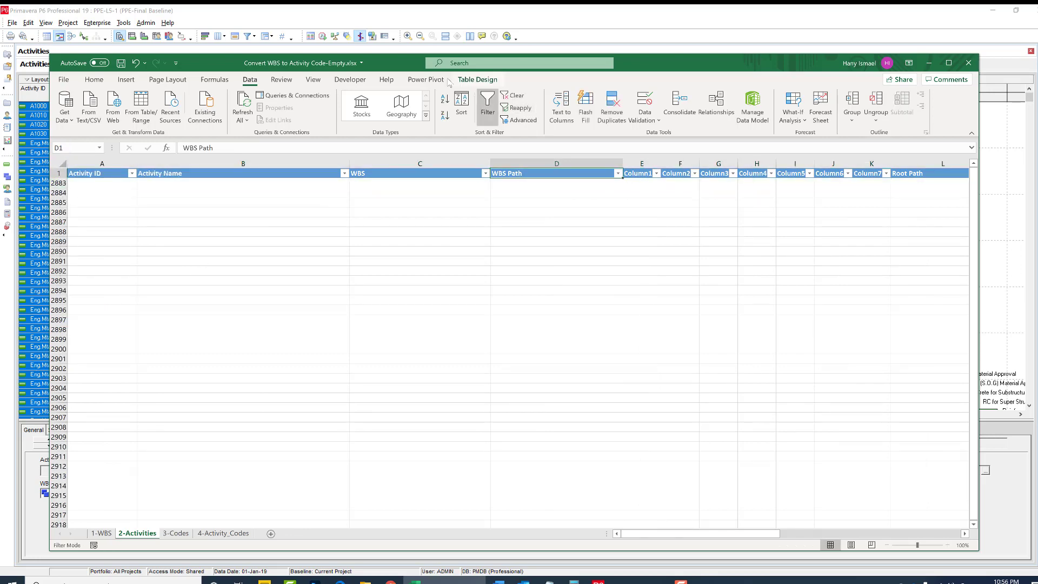
left_click(515, 95)
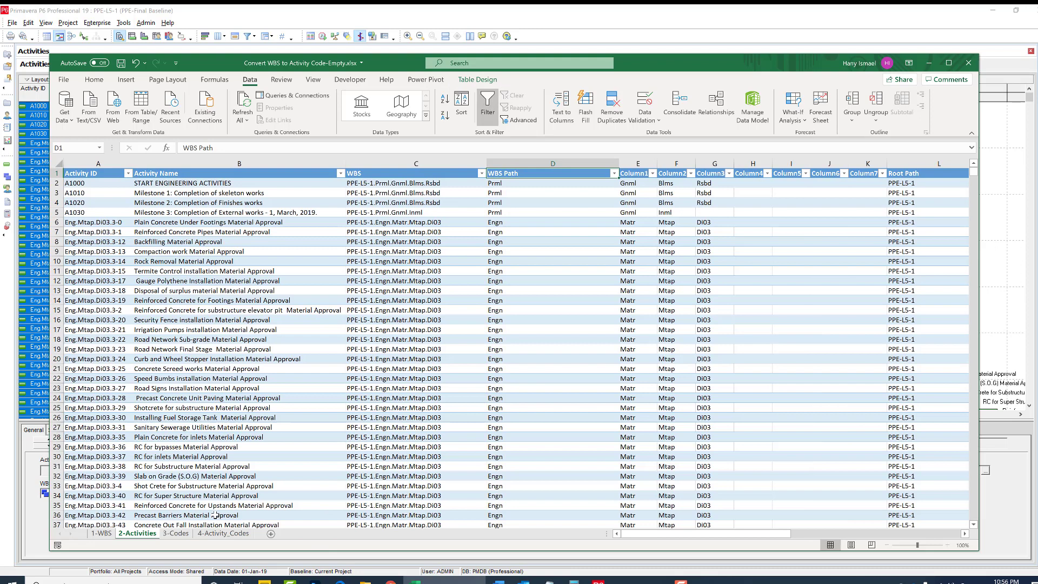
left_click(176, 533)
Step: Refresh the pivot tables and fill WBS1 codes from D3 down to WBS1-4
left_click(242, 117)
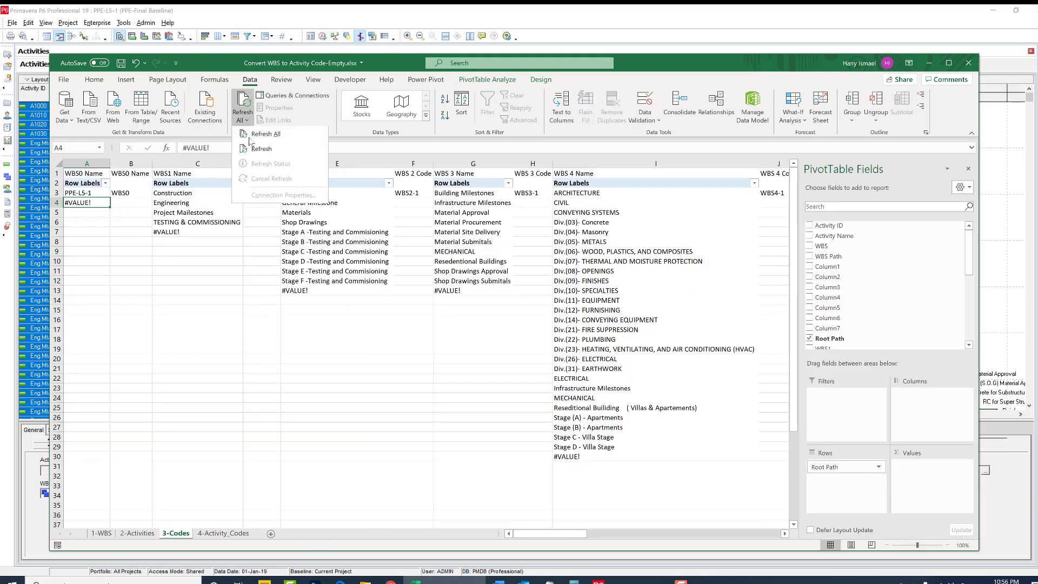
left_click(266, 146)
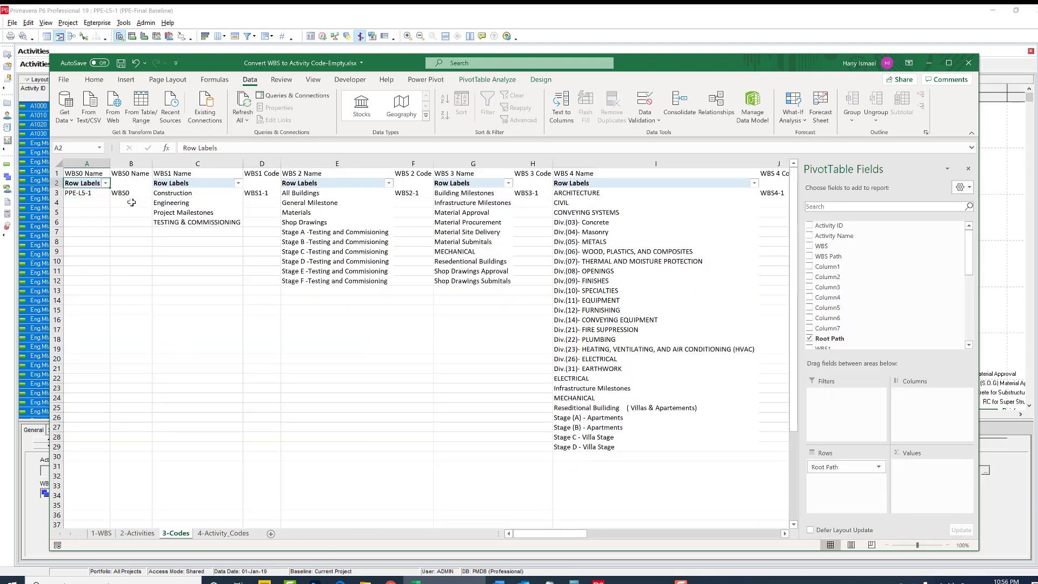
left_click(84, 193)
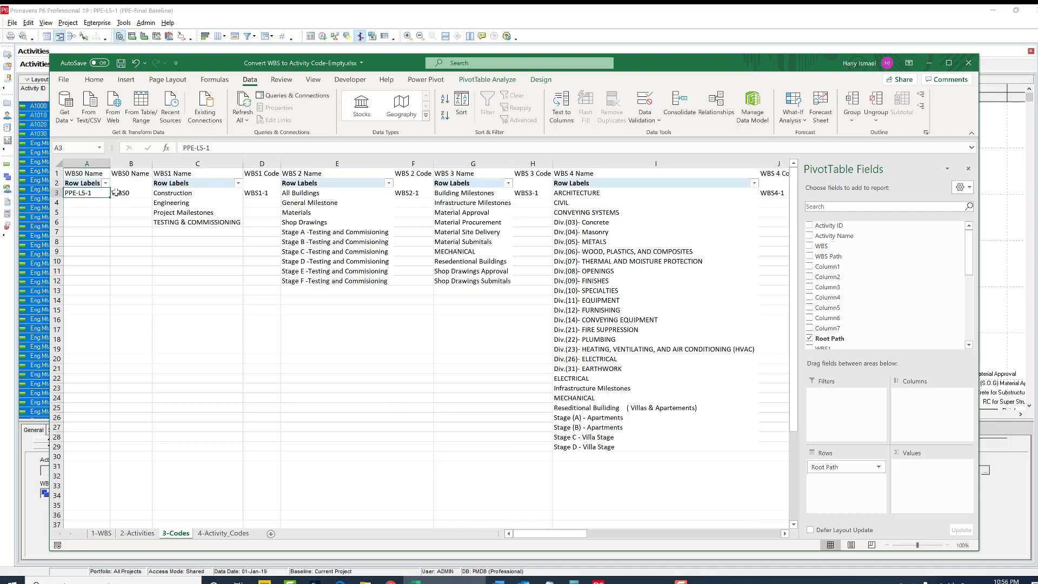
left_click(117, 195)
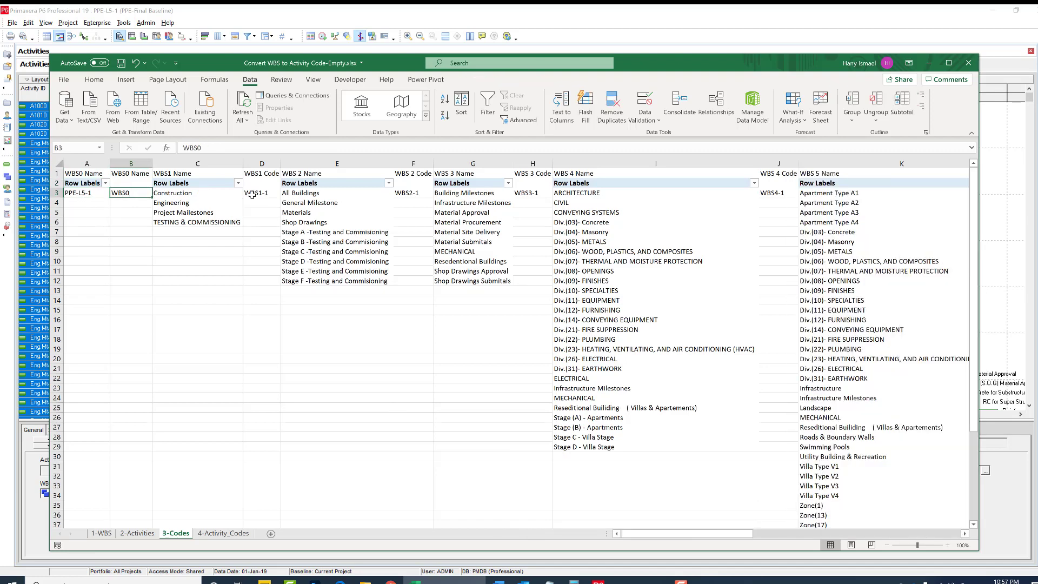
left_click(258, 193)
left_click_drag(280, 198, 277, 231)
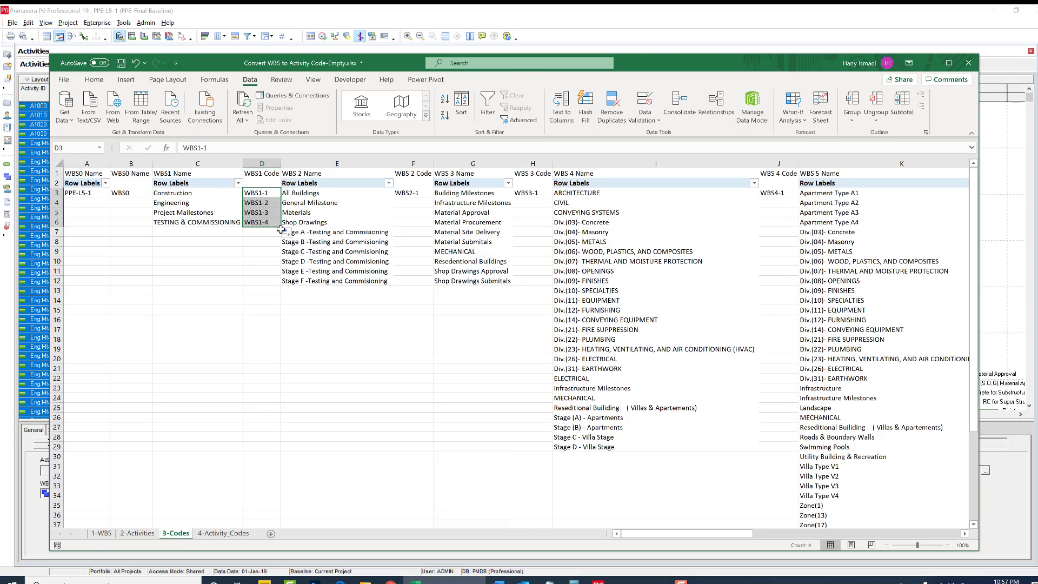
Step: Fill WBS2 codes through WBS2-10 in column F and WBS3 codes down to row 12
left_click(399, 196)
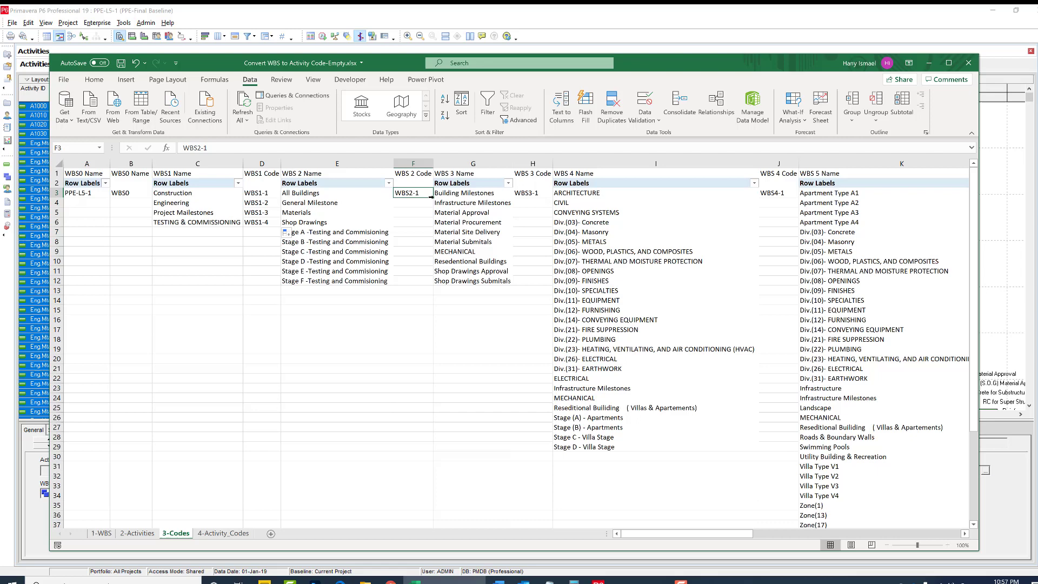
left_click_drag(433, 197, 420, 287)
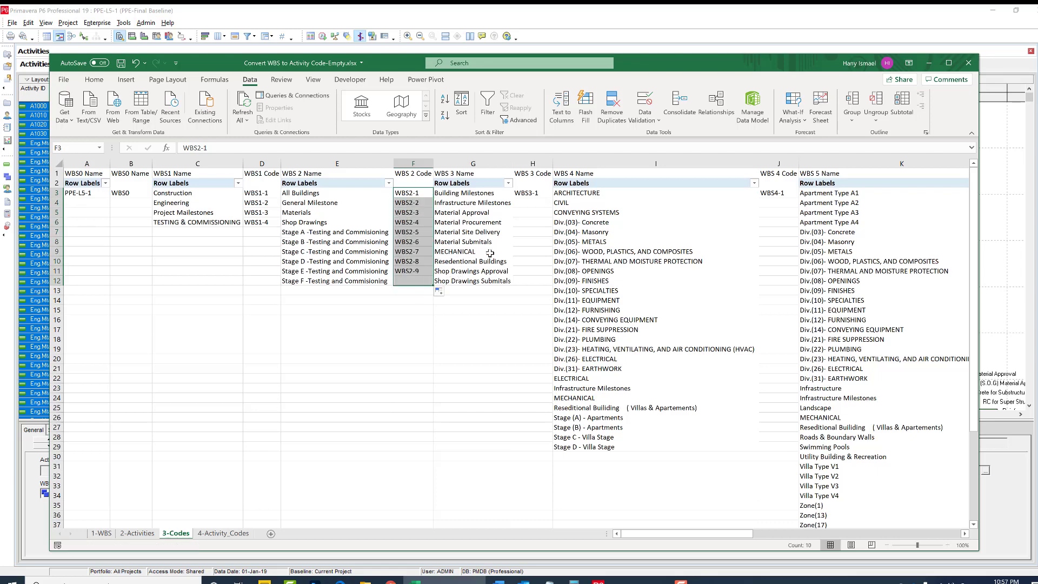
left_click_drag(304, 193, 346, 281)
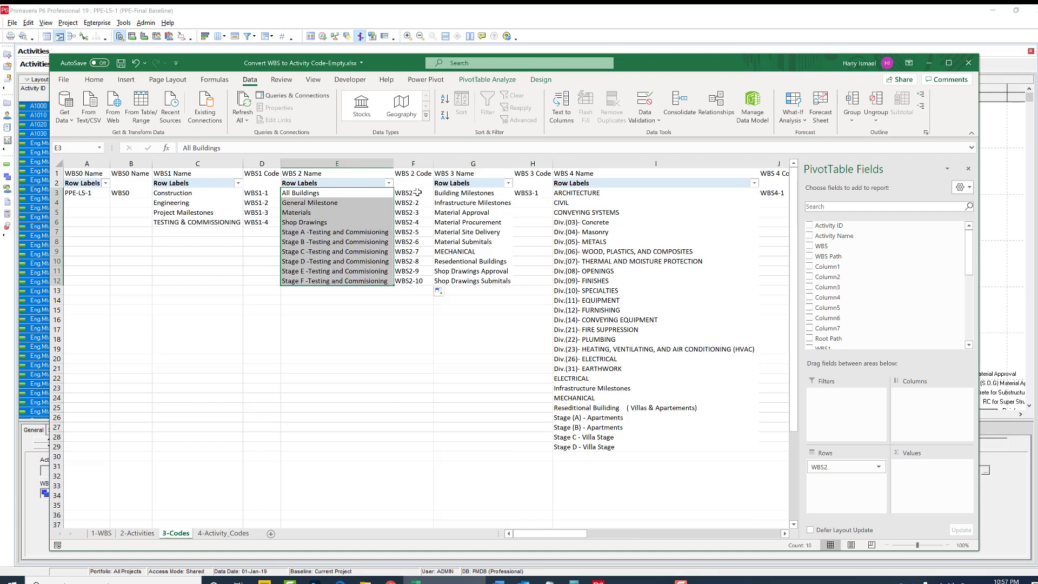
left_click_drag(418, 192, 414, 280)
left_click(533, 194)
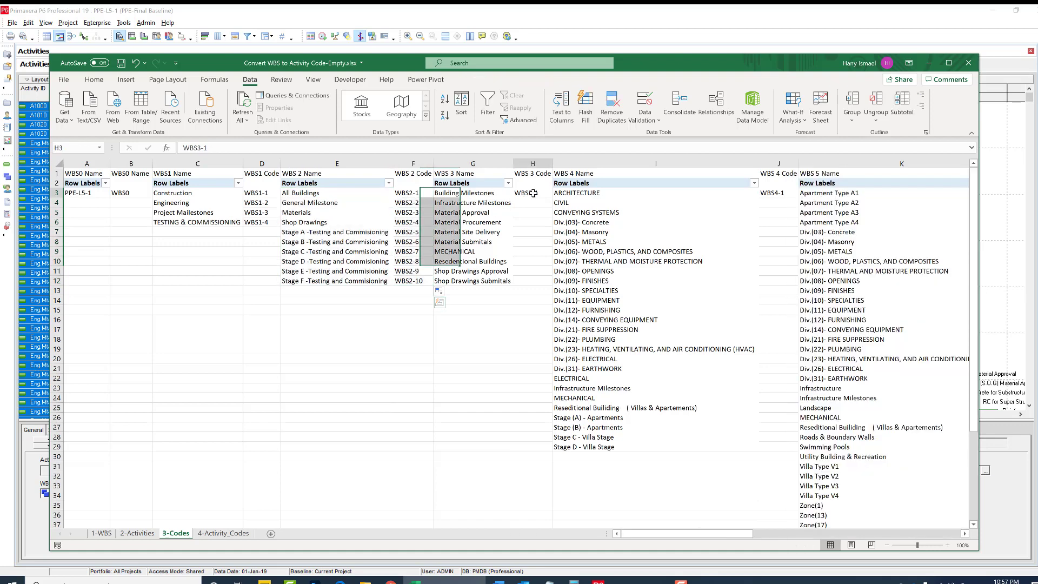
left_click_drag(553, 198, 585, 280)
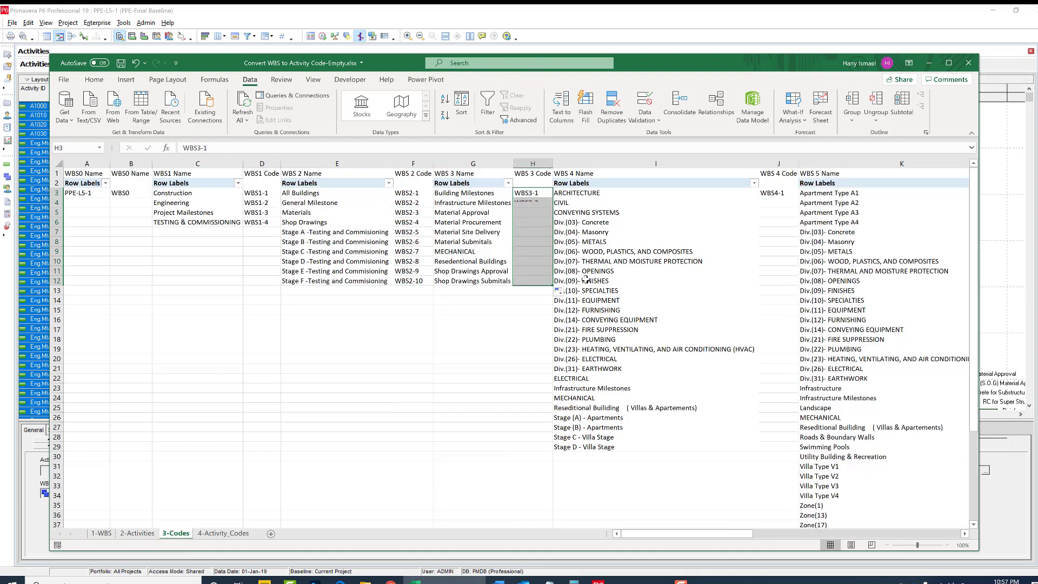
Step: Fill WBS4 codes down to row 29 and WBS5 codes down column L
left_click(784, 195)
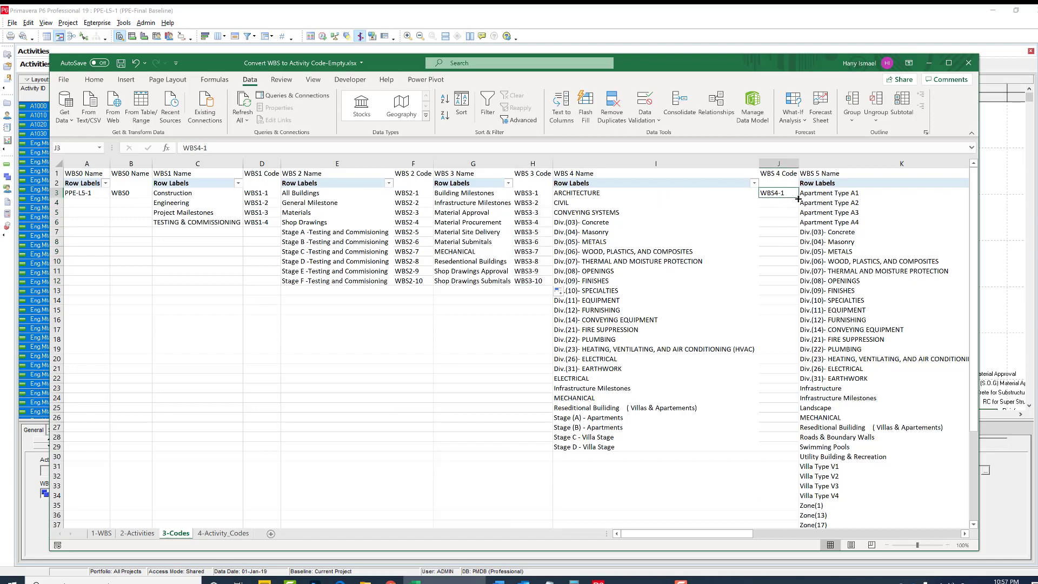
left_click_drag(798, 199, 799, 450)
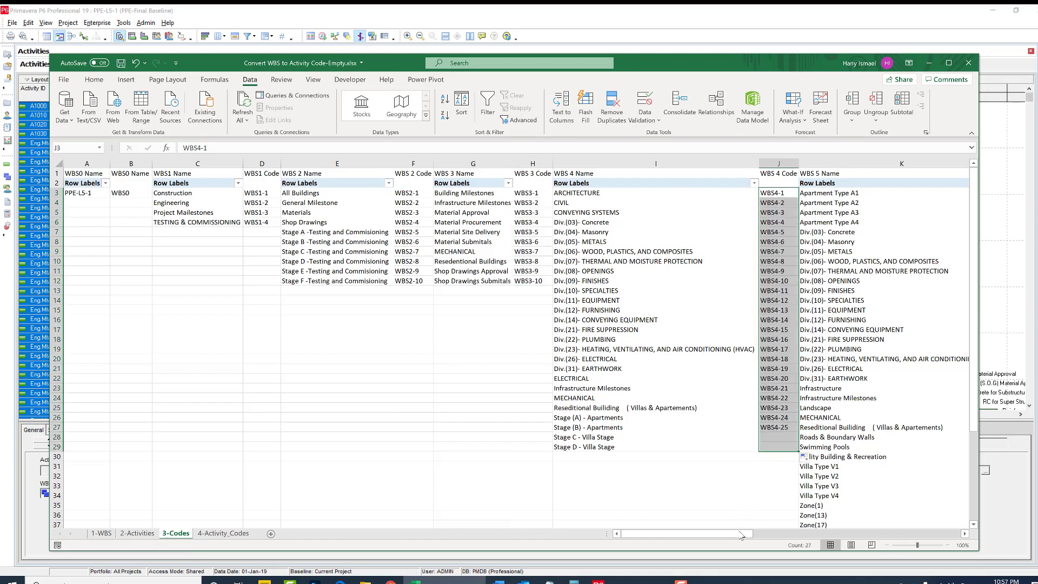
left_click_drag(741, 535, 816, 535)
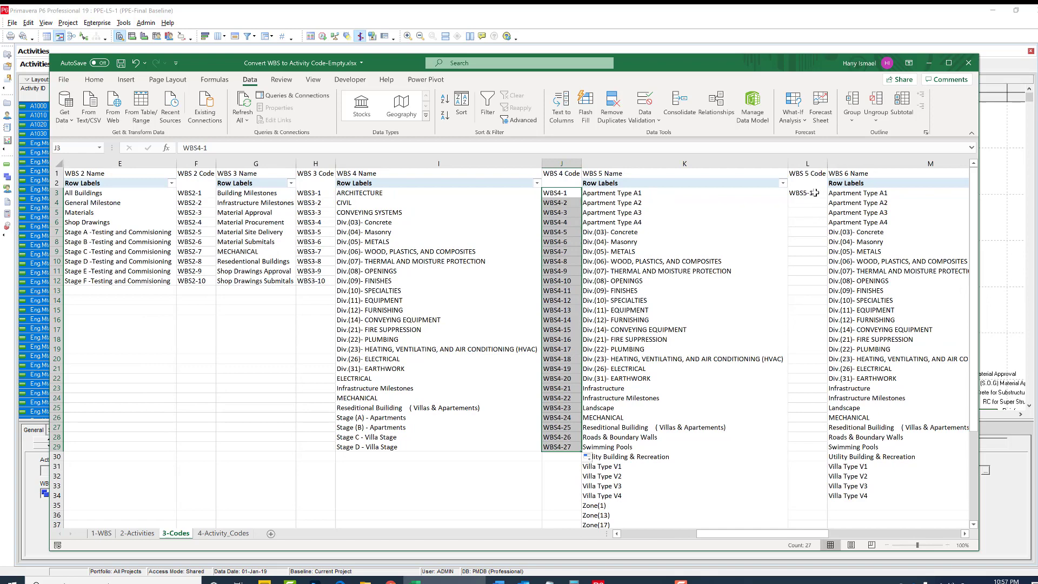
left_click(815, 193)
left_click_drag(826, 198, 794, 478)
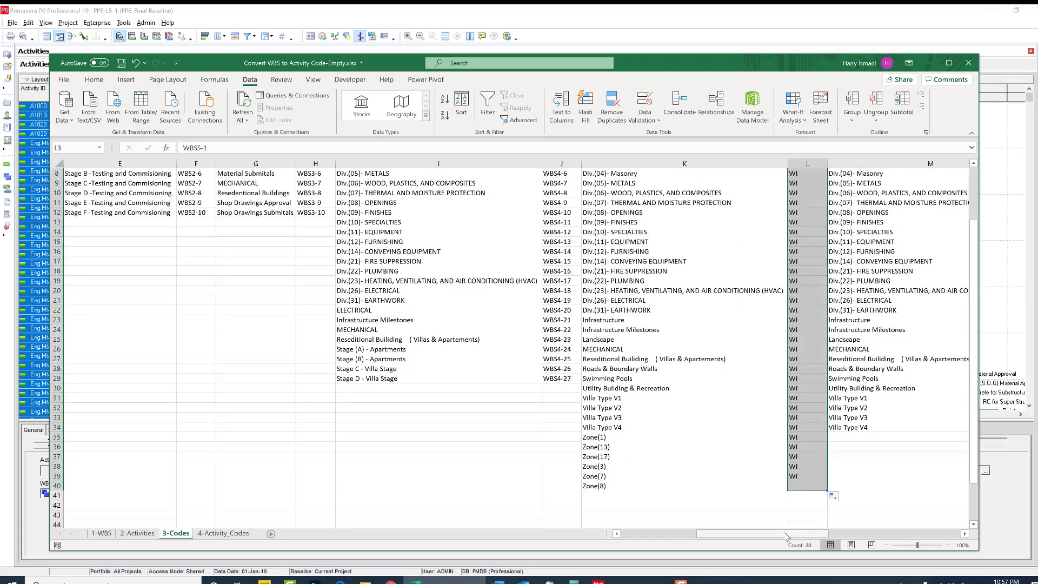
left_click_drag(786, 536, 901, 535)
scroll(548, 267, "up", 3)
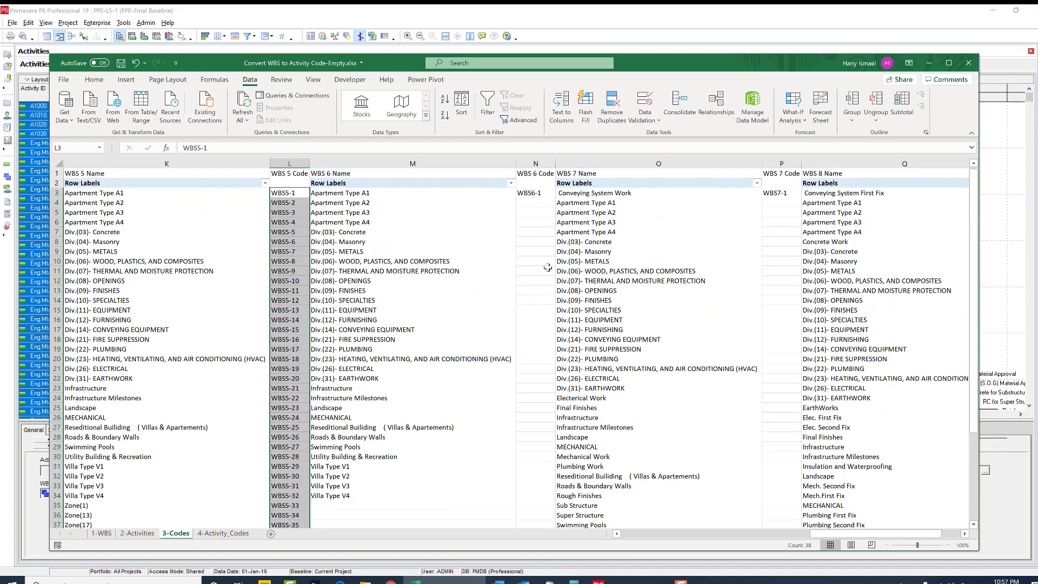
scroll(546, 227, "down", 1)
scroll(543, 206, "up", 1)
Step: Fill WBS6 codes to row 34, WBS7 codes to WBS7-40, and WBS8 codes to WBS8-45
left_click(538, 193)
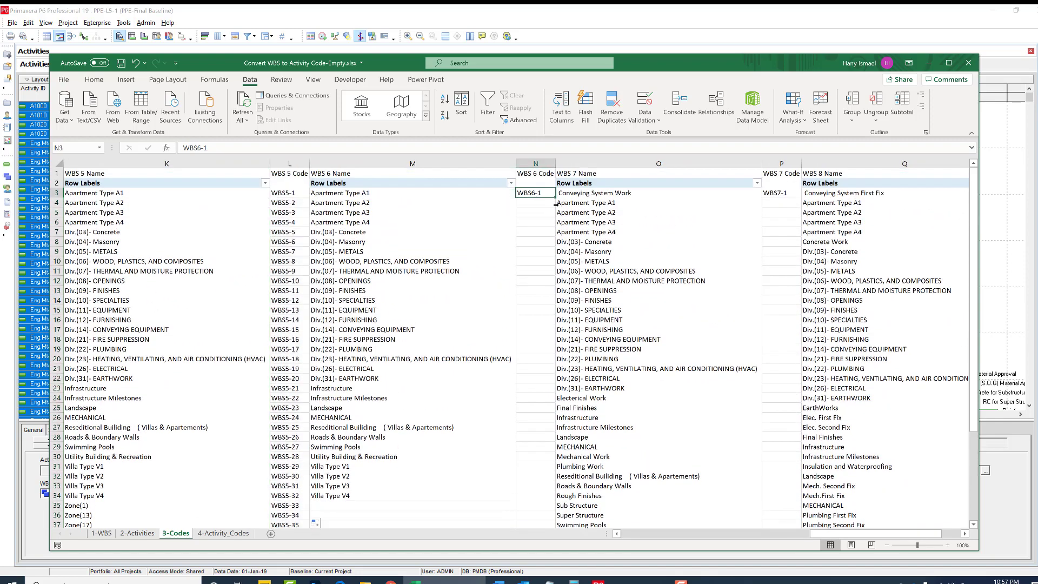
left_click_drag(556, 198, 534, 498)
left_click(781, 193)
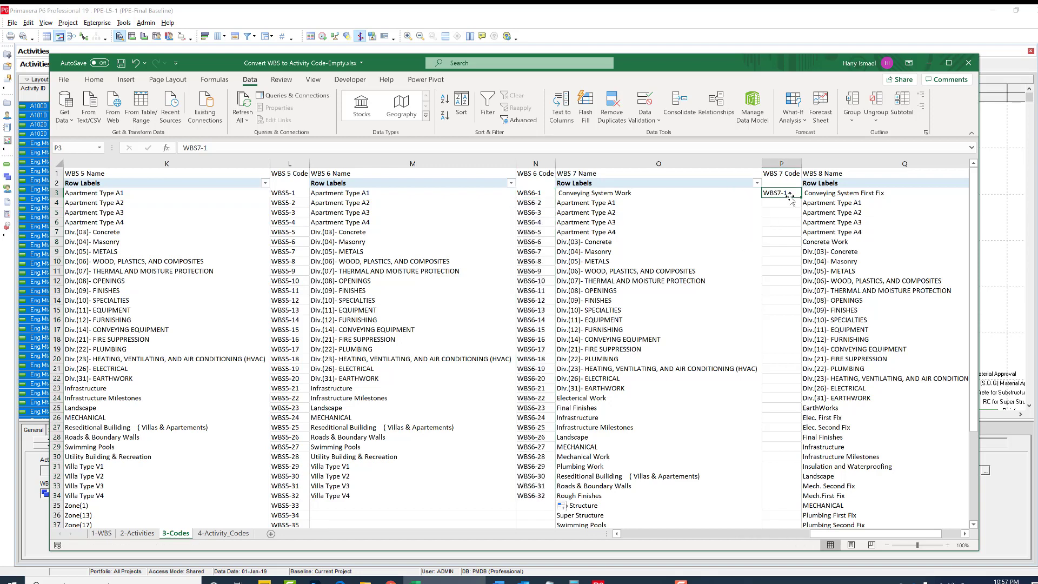
left_click_drag(801, 198, 761, 496)
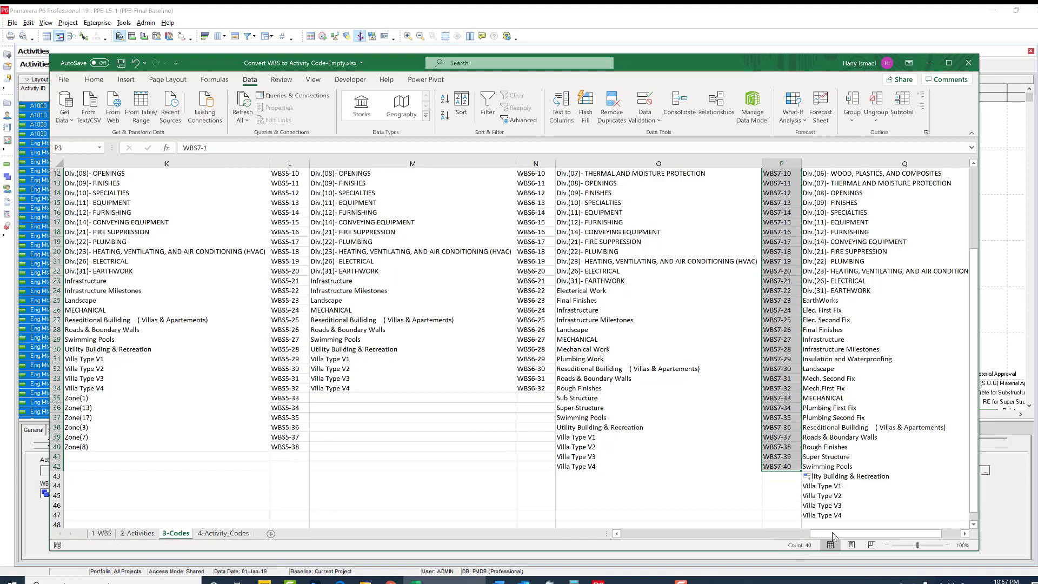
left_click_drag(832, 532, 844, 532)
scroll(781, 327, "up", 4)
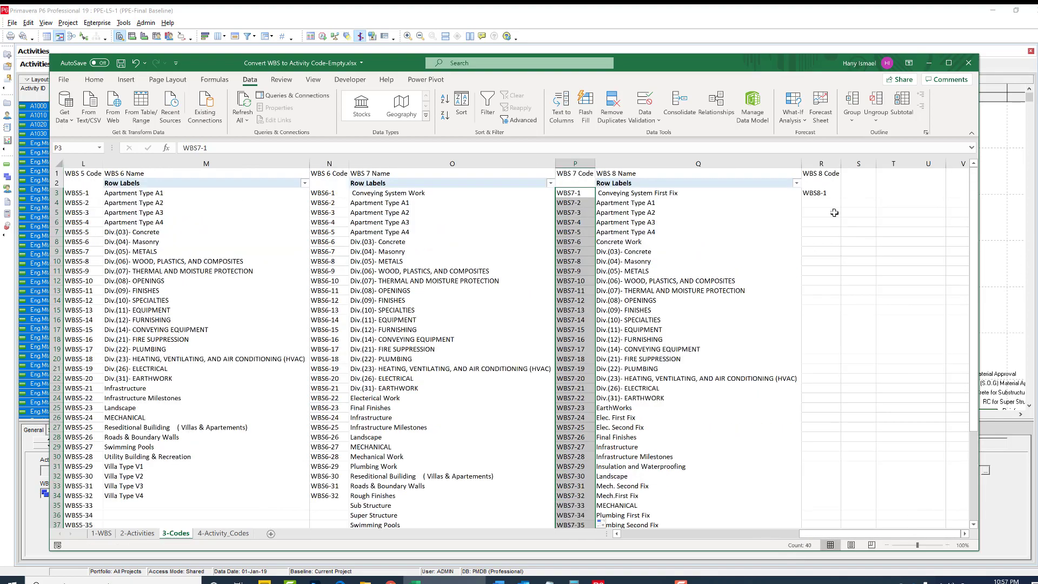
left_click(833, 195)
left_click_drag(841, 198, 809, 490)
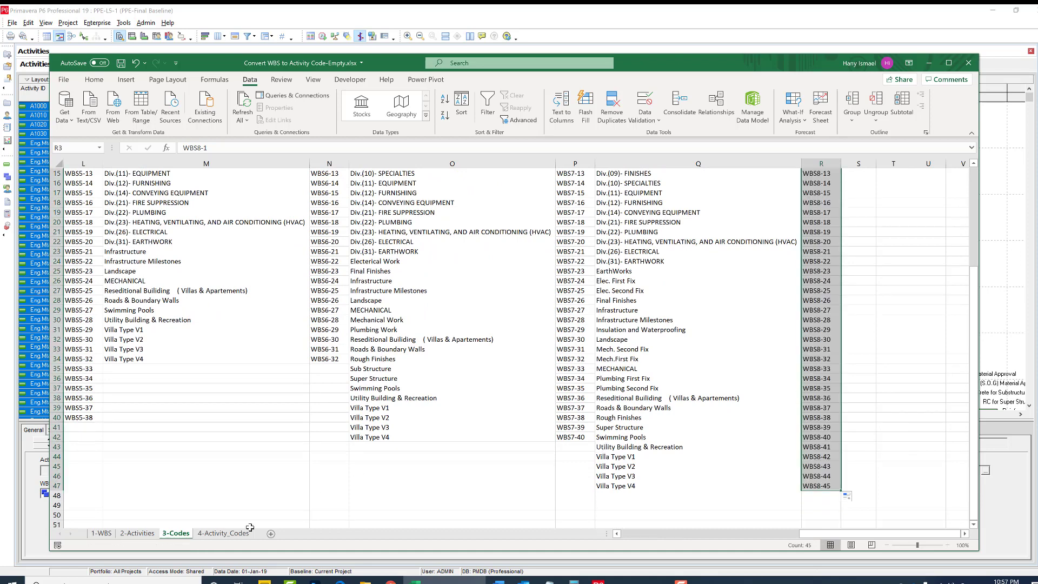
Step: Refresh the 4-Activity_Codes pivot table and select its Row Labels and CodeWBS columns A–J
left_click(225, 534)
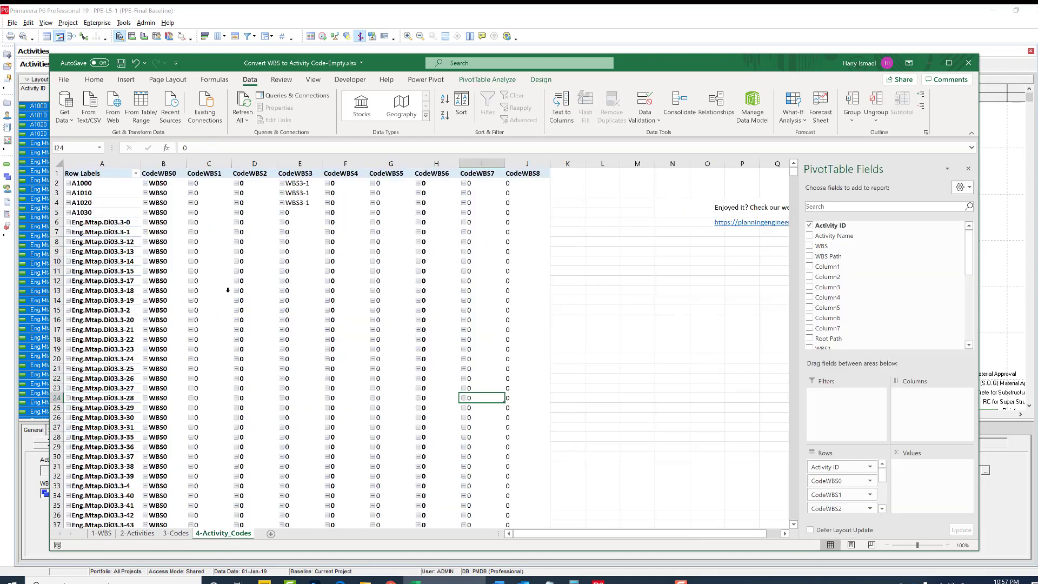
left_click(244, 122)
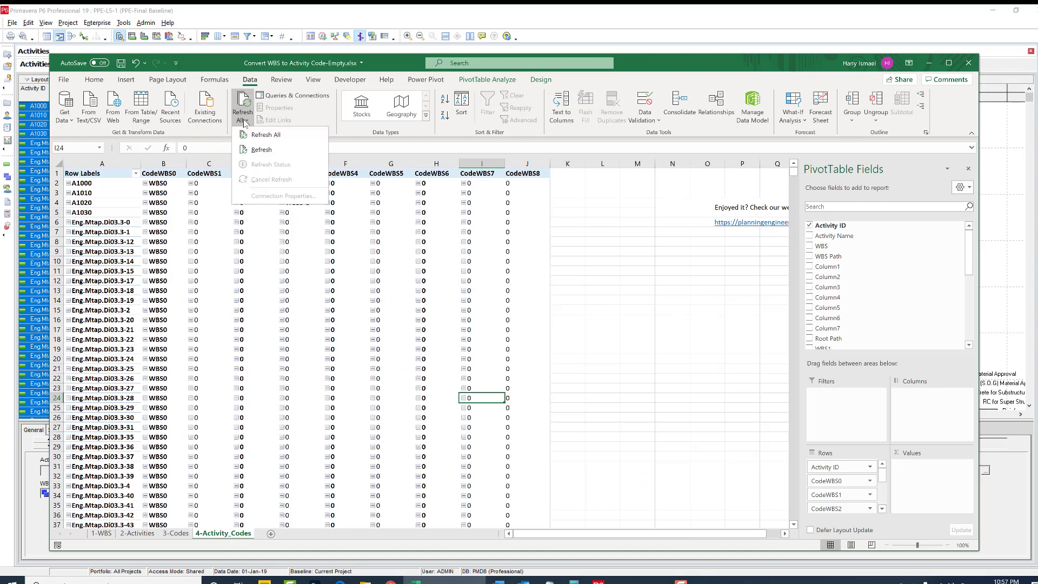
left_click(265, 138)
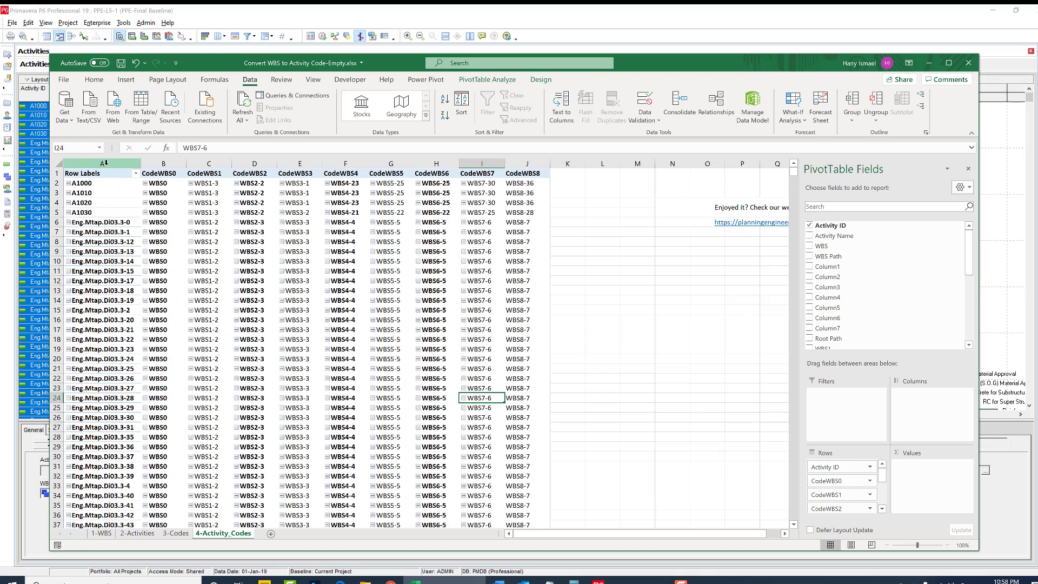
left_click(106, 164)
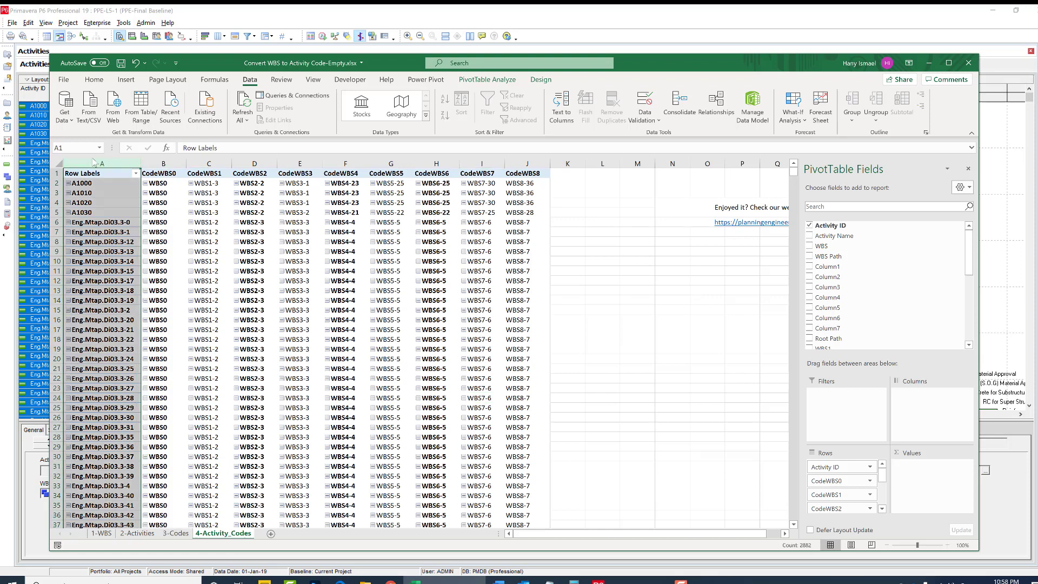
left_click_drag(168, 162, 547, 169)
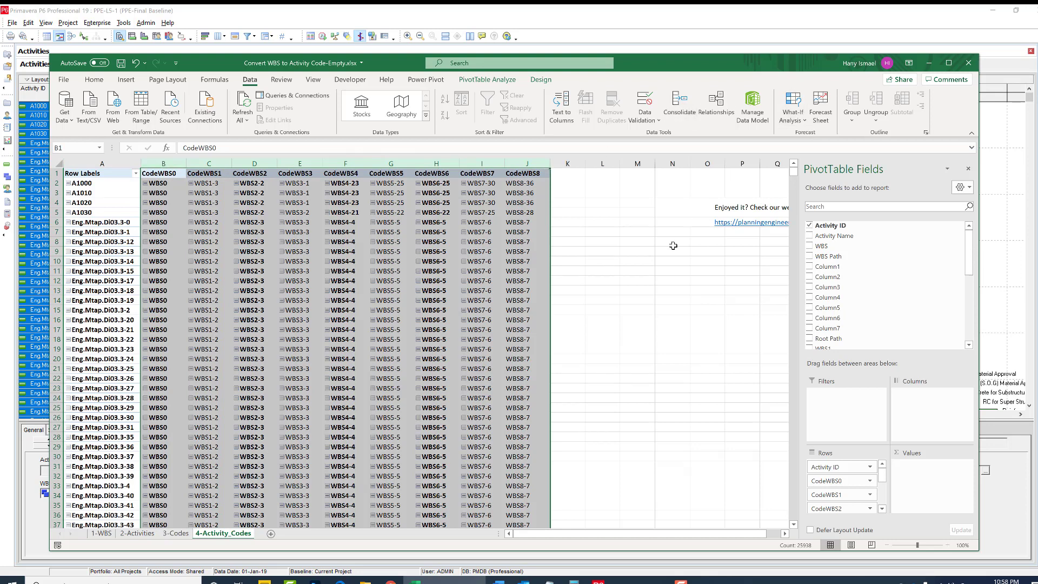
Step: Return to the 3-Codes sheet and scroll back to its first rows and columns
left_click(183, 534)
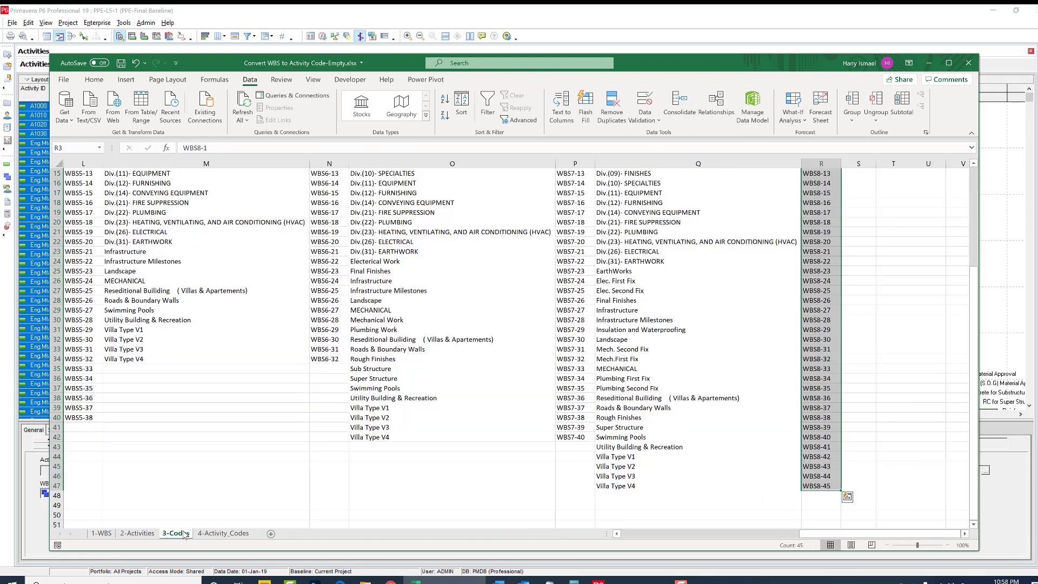
left_click_drag(809, 534, 630, 534)
scroll(404, 362, "up", 5)
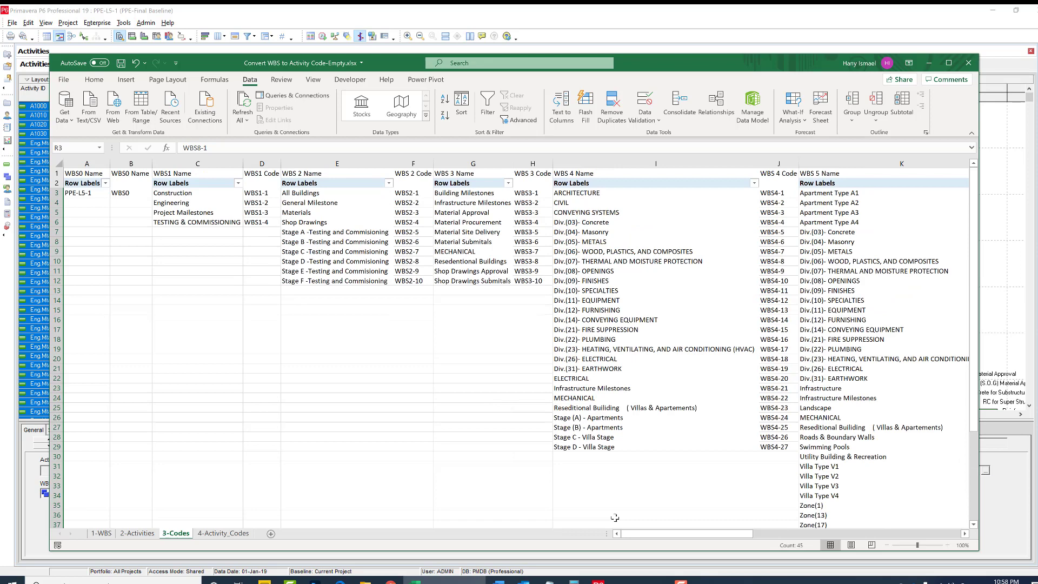
Step: Open Enterprise > Activity Codes and dismiss the no-codes-defined message
left_click(598, 581)
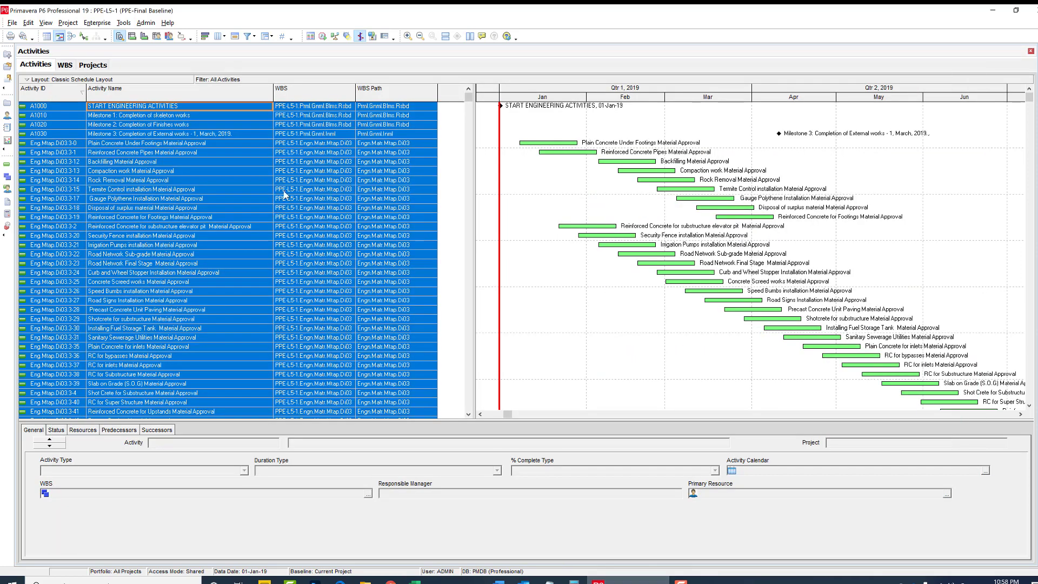
left_click(98, 23)
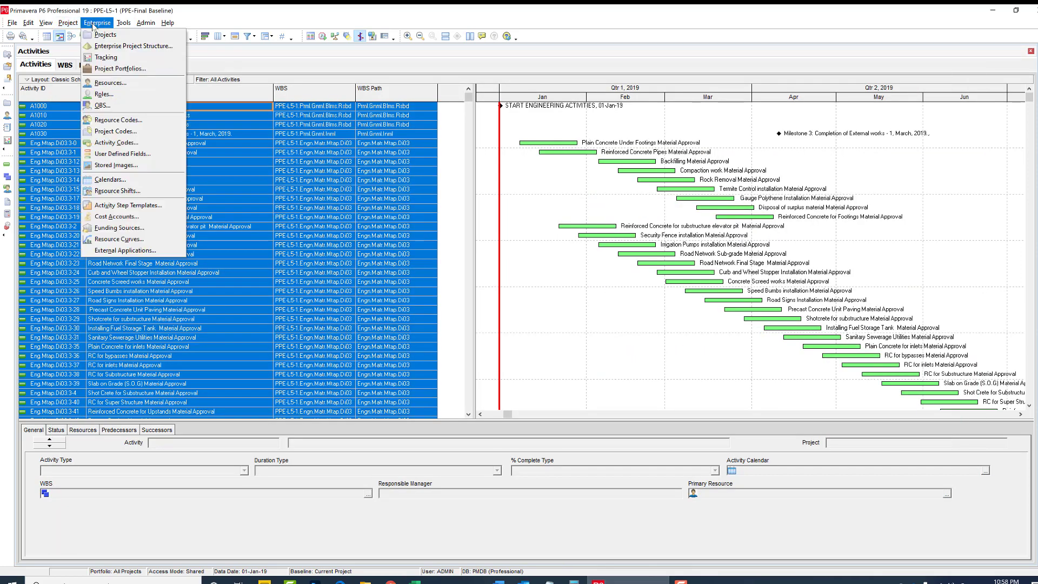
left_click(154, 147)
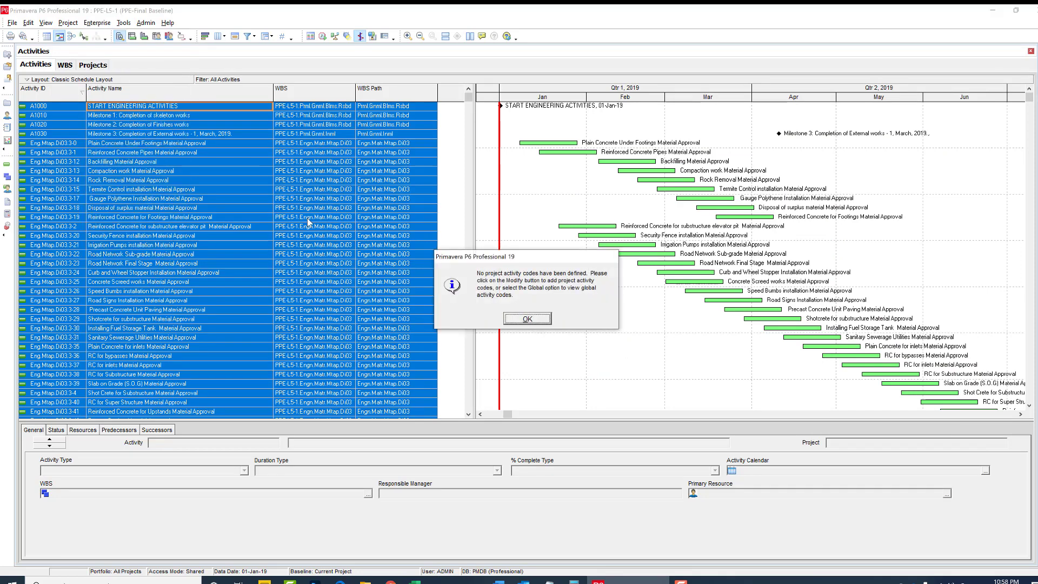
left_click(528, 318)
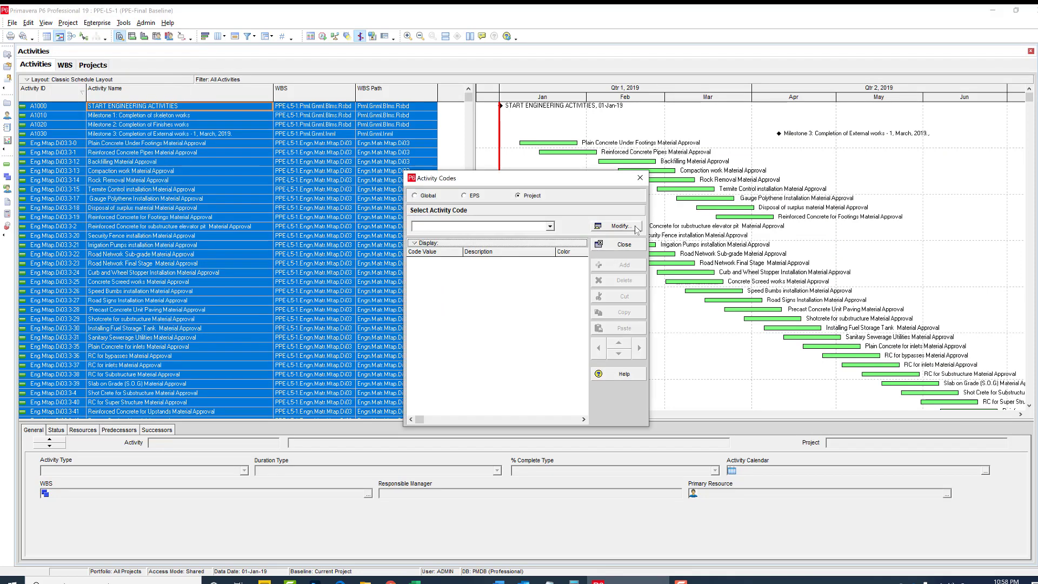
Step: Add three activity code definitions named WBS0, WBS1 and WBS2
left_click(617, 258)
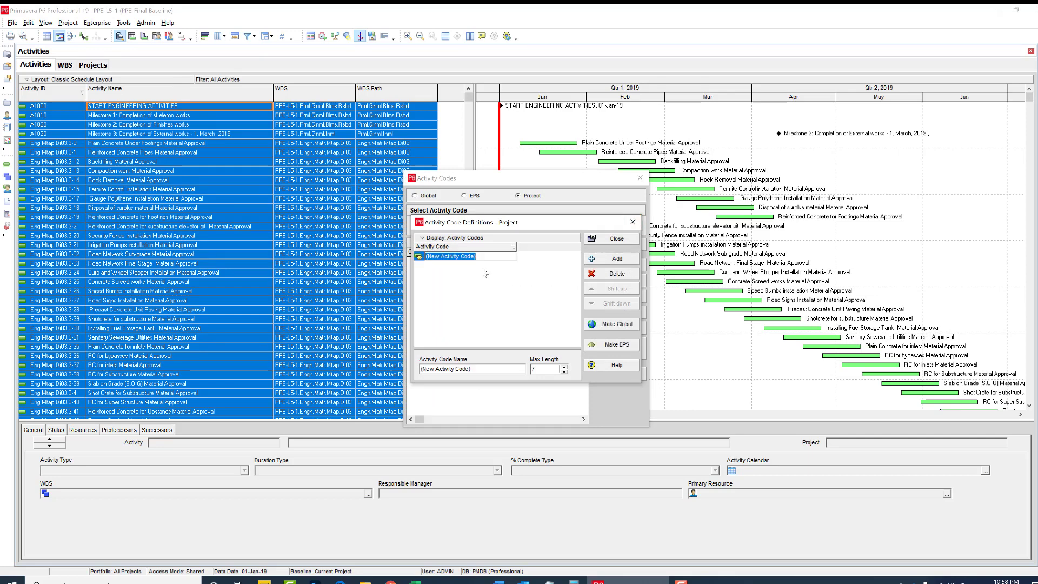
type("WBS0")
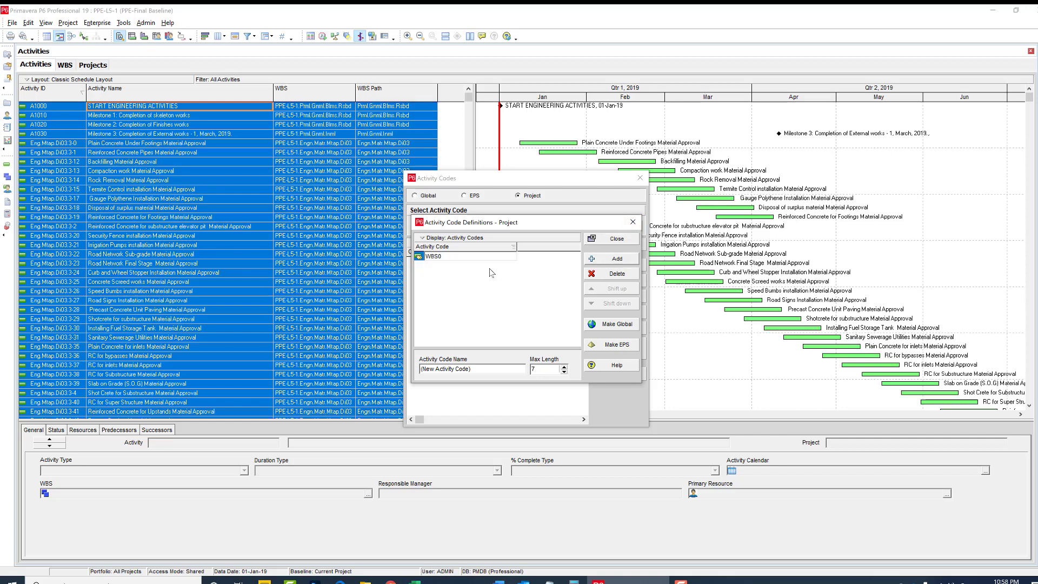
key("Insert")
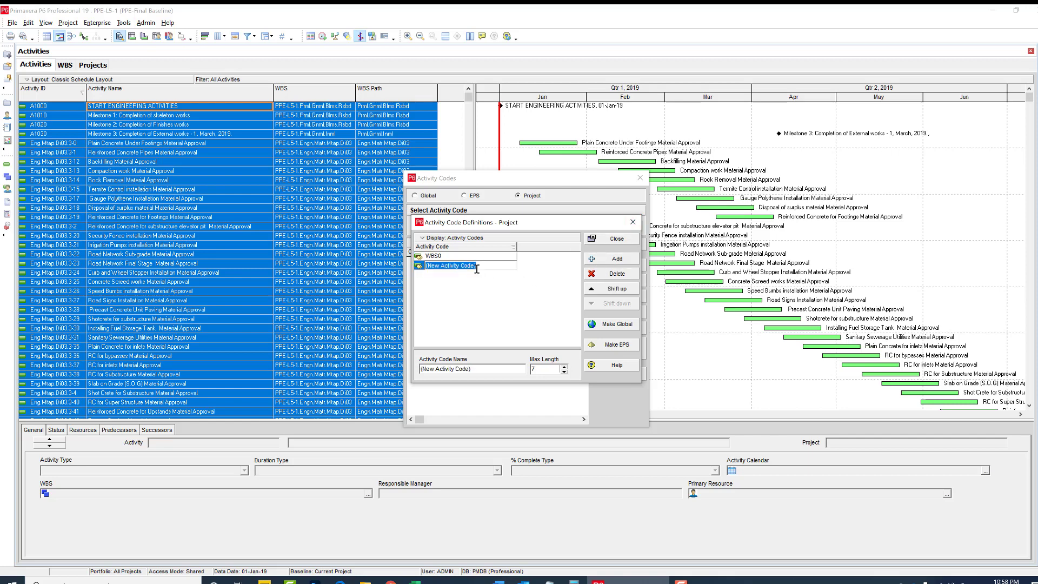
type("WBS1")
left_click(457, 281)
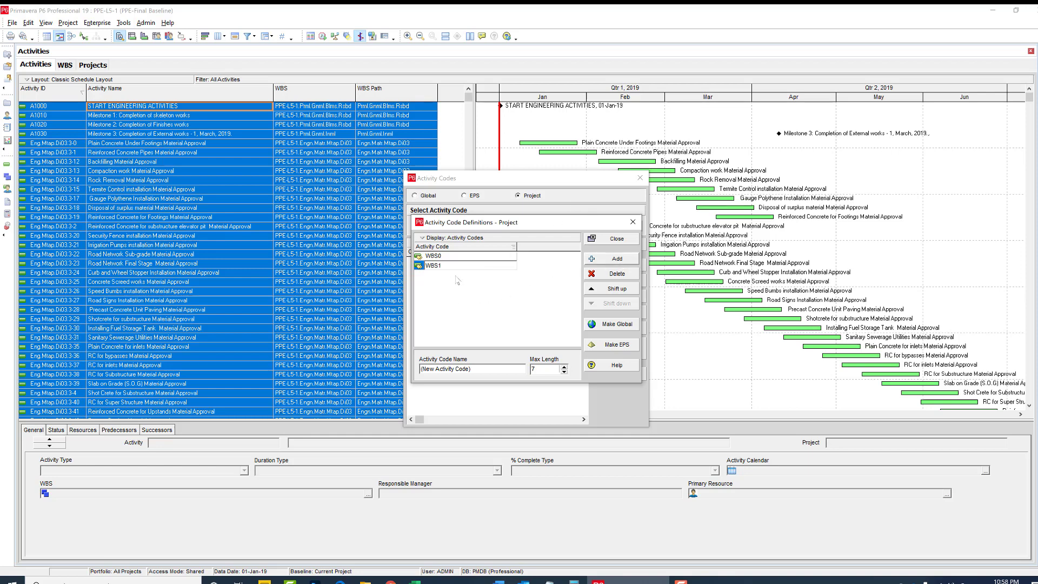
key("Insert")
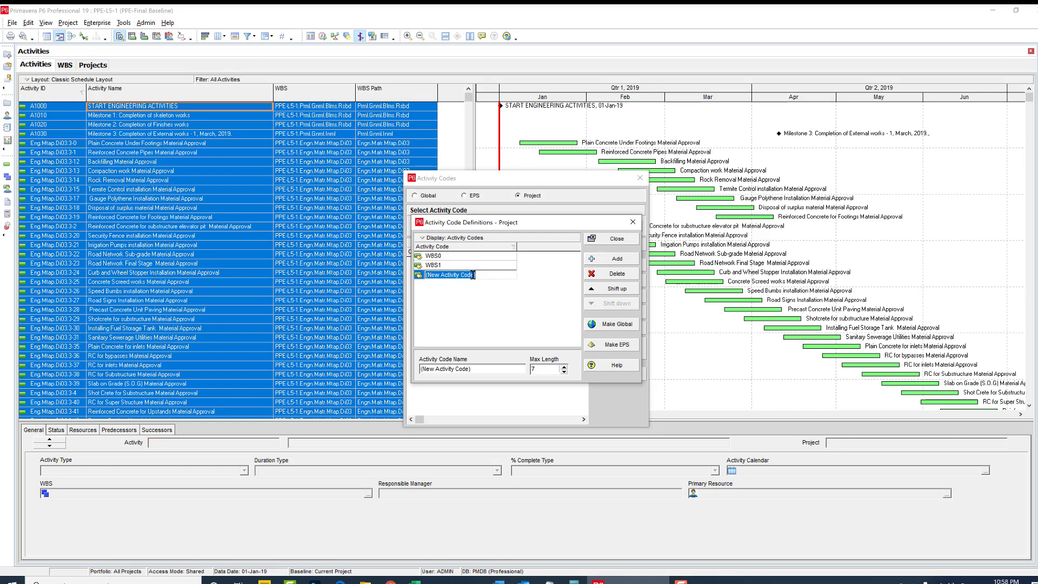
type("WBS2")
left_click(453, 275)
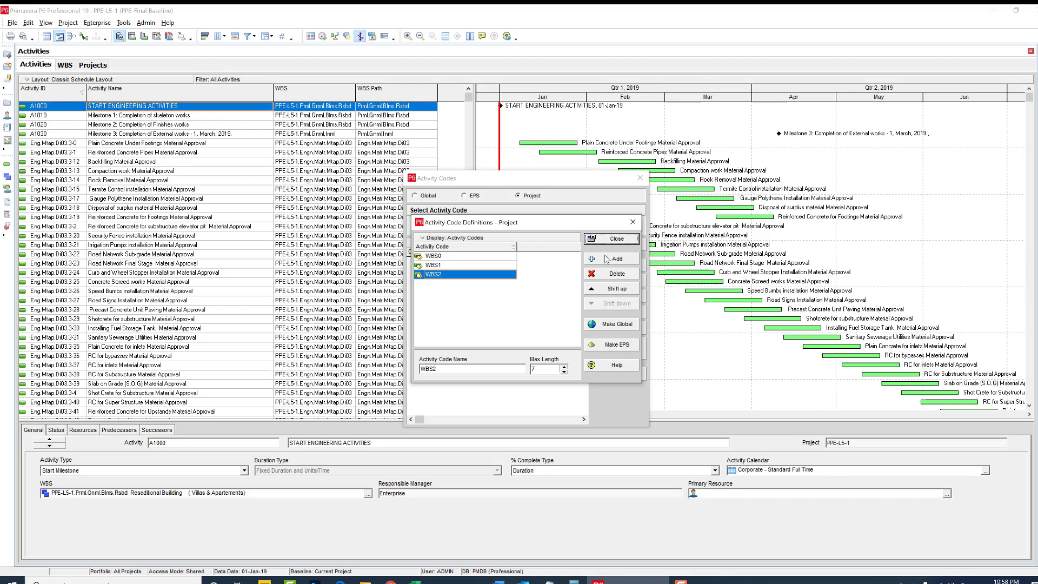
Step: Close the definitions, choose the WBS0 code and add a new value to it
left_click(611, 239)
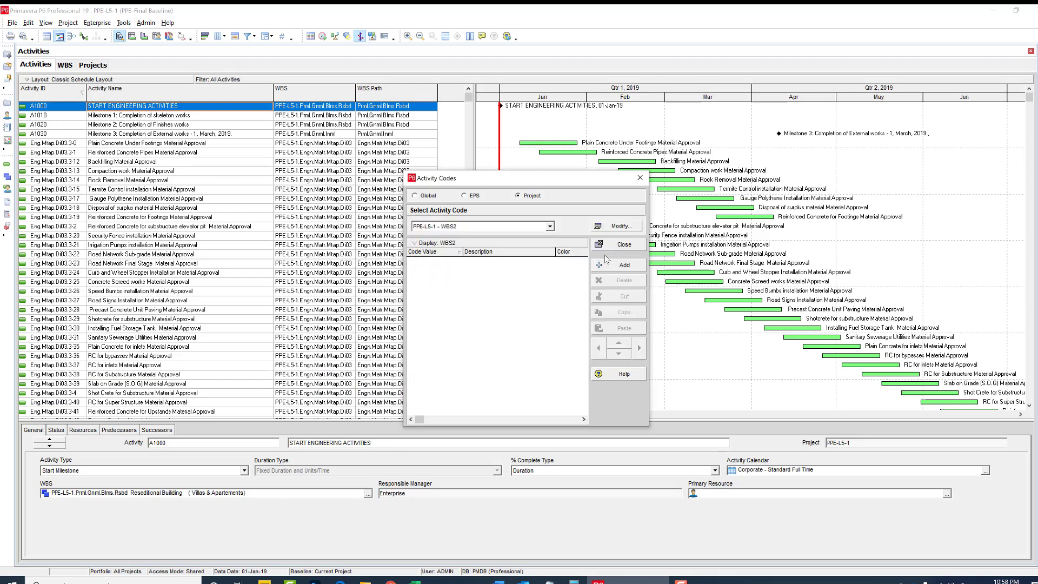
left_click(515, 230)
left_click(507, 236)
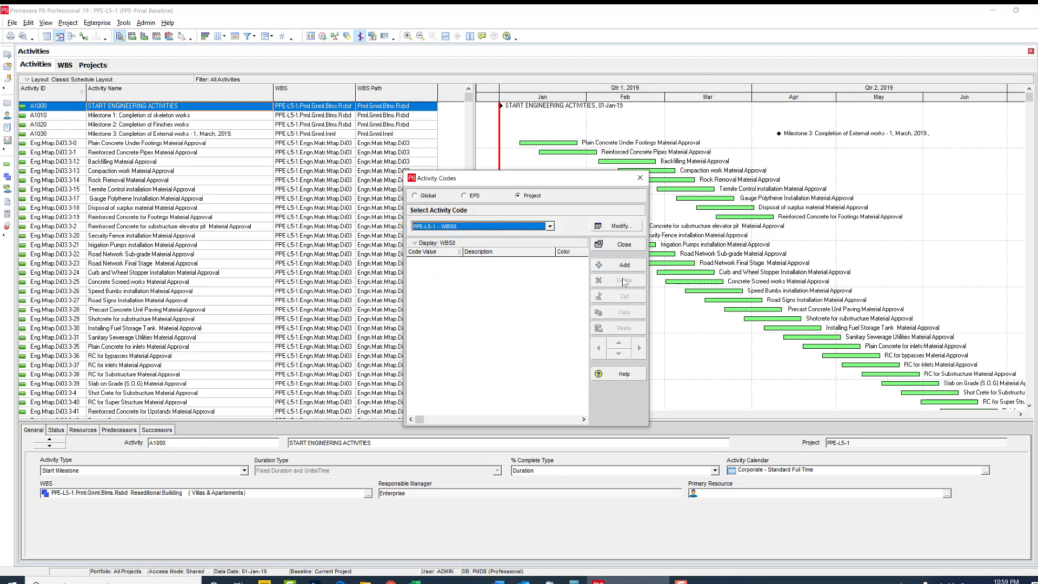
left_click(624, 270)
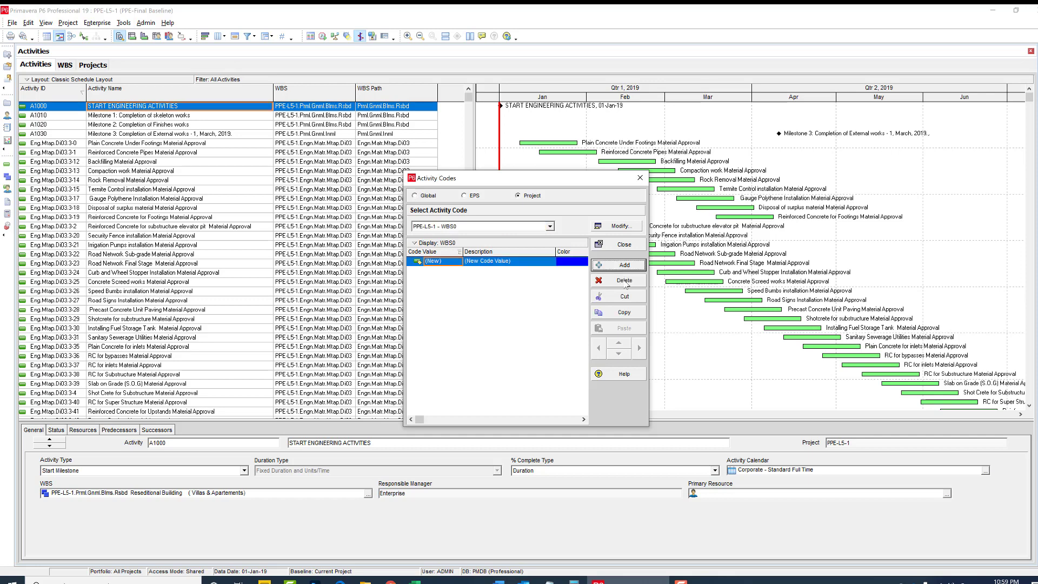
Step: Set the new WBS0 value's description to PPE-L5-1, copied from Excel cell A3
key("alt+Tab")
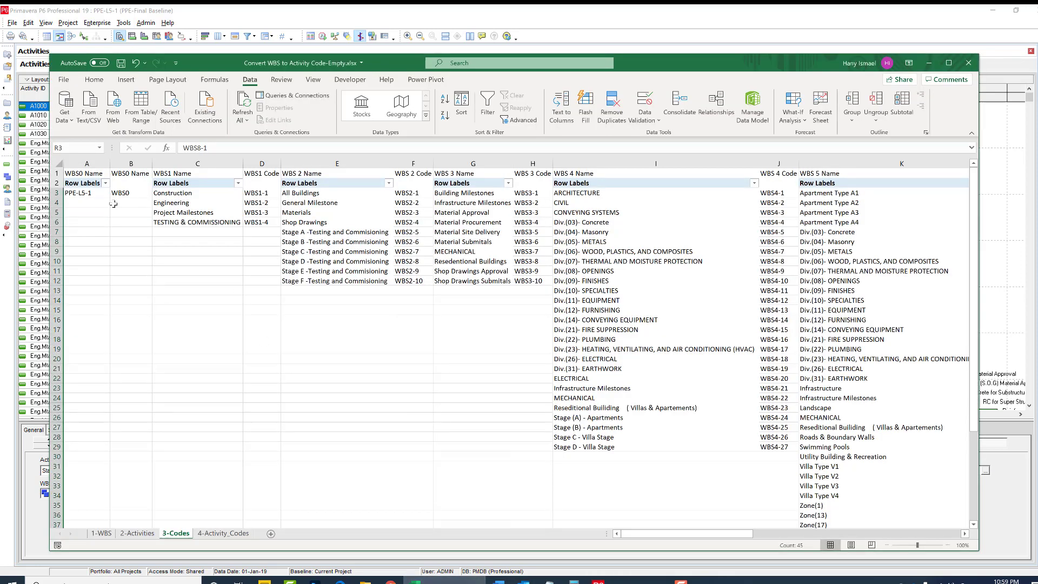
left_click(84, 193)
right_click(84, 193)
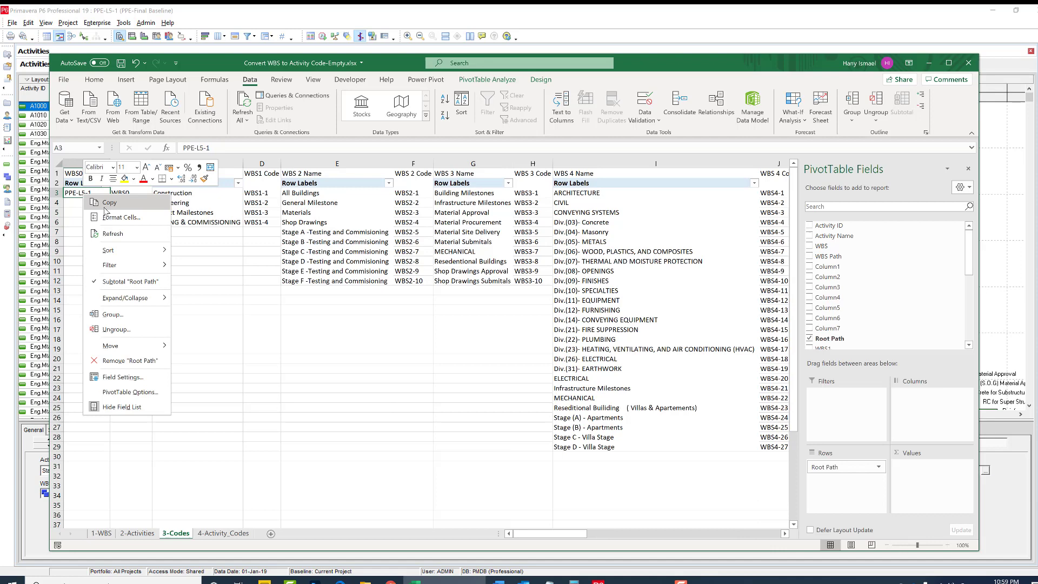
left_click(100, 201)
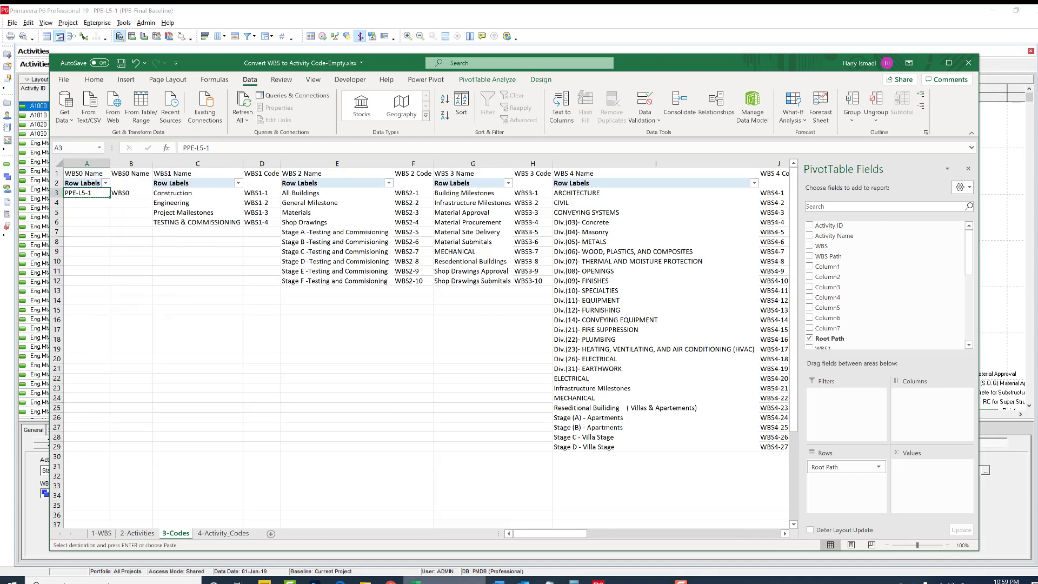
key("alt+Tab")
key("ctrl+v")
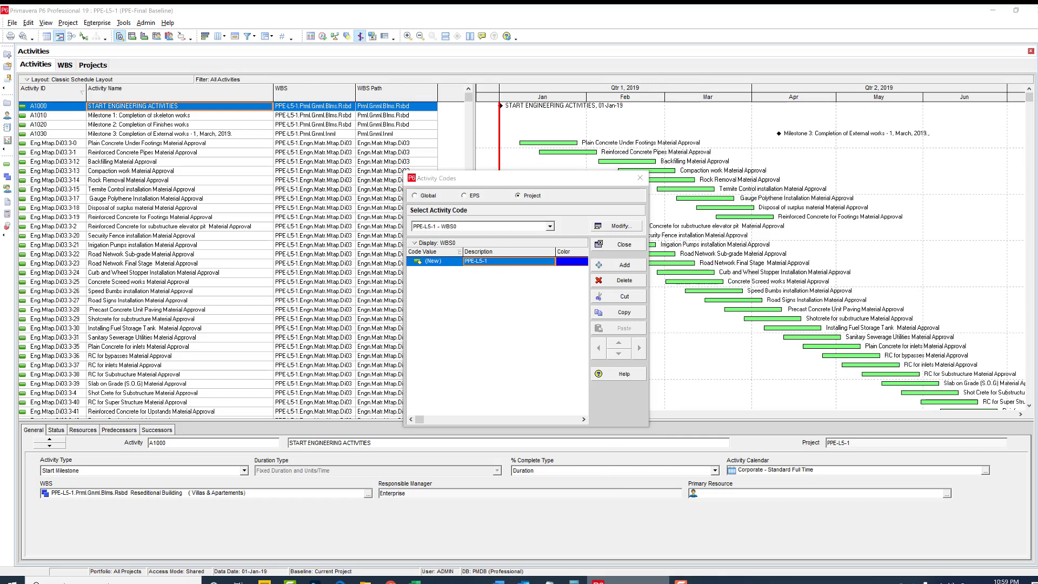
Step: Set its code value to WBS0 from cell B3, then display the WBS1 code's values
left_click(415, 581)
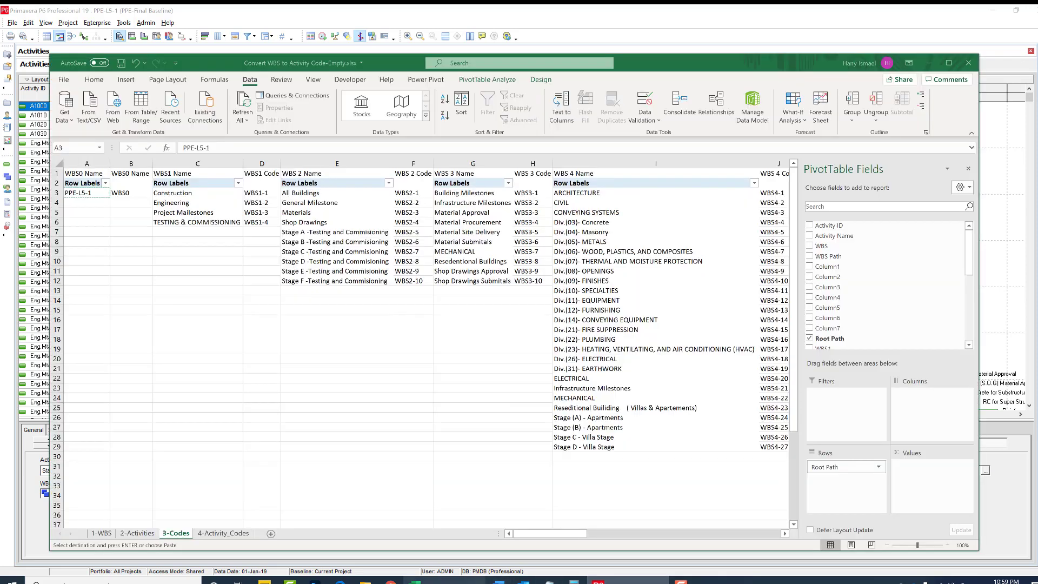
left_click(123, 192)
key("ctrl+c")
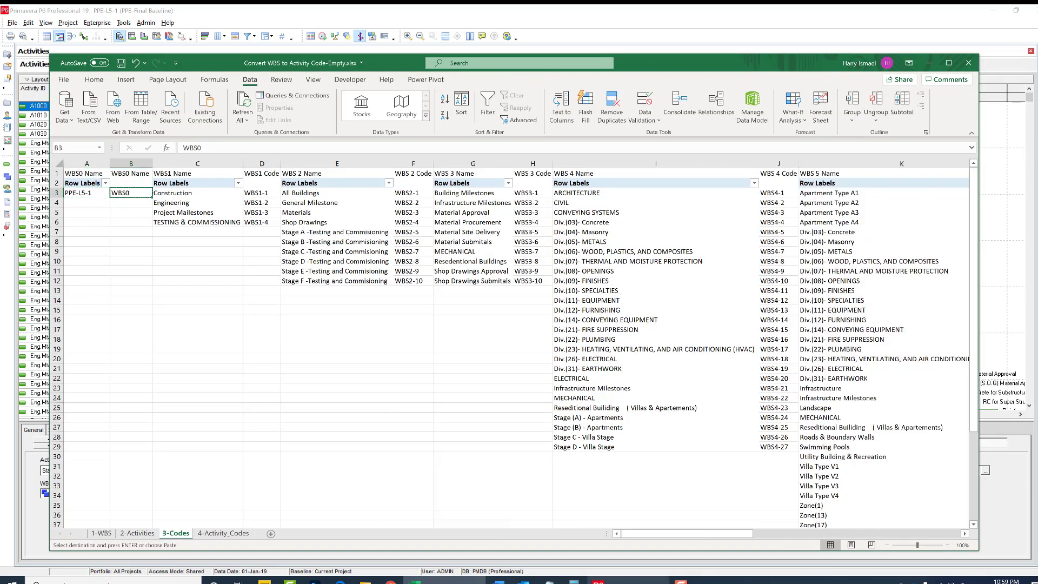
left_click(597, 581)
left_click(441, 262)
key("ctrl+v")
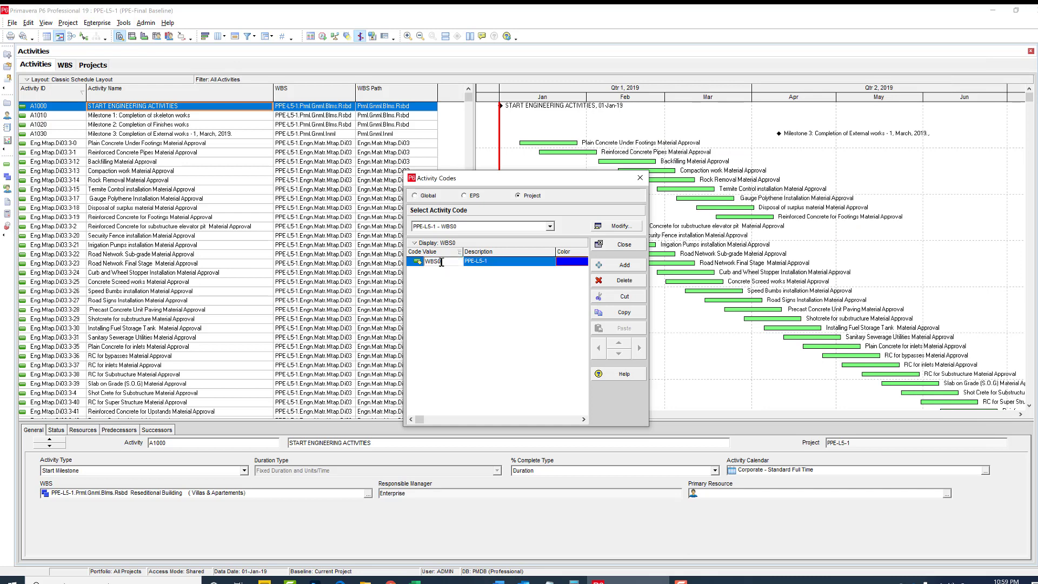
left_click(549, 226)
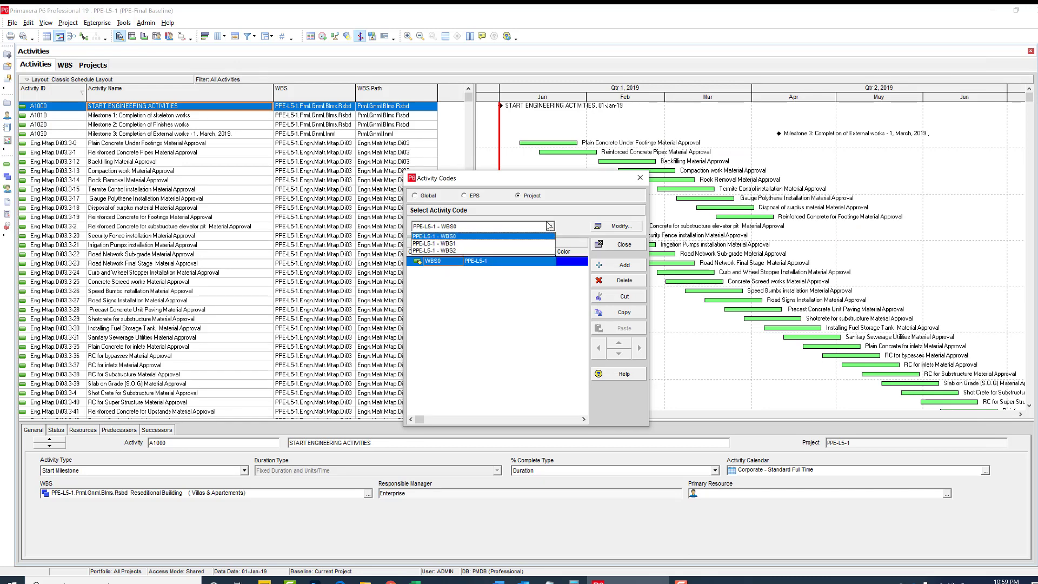
left_click(534, 244)
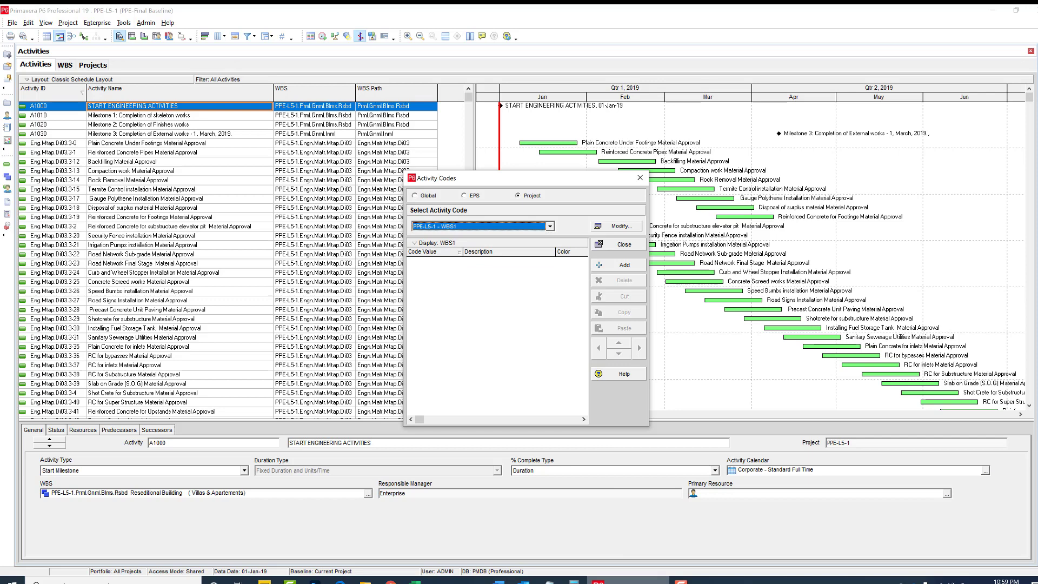
Step: Add four new values to the WBS1 activity code
left_click(415, 580)
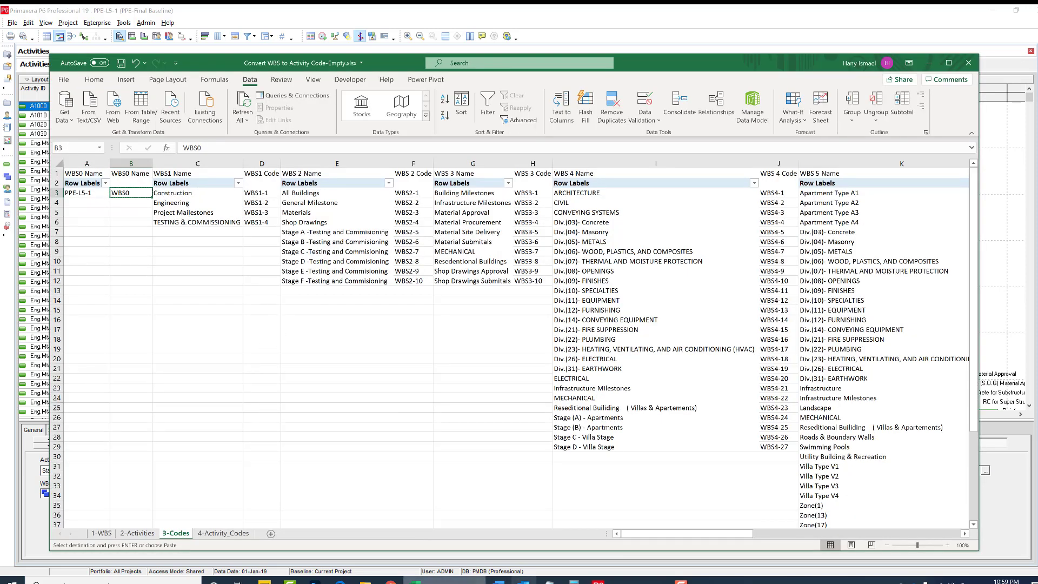
left_click(599, 581)
left_click(627, 264)
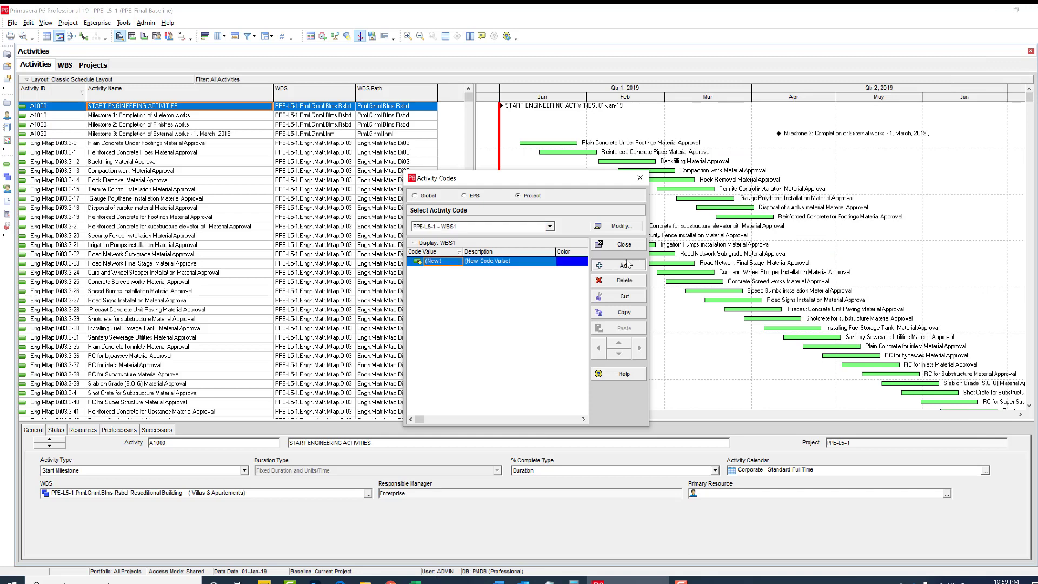
left_click(627, 264)
left_click(627, 264)
left_click(627, 263)
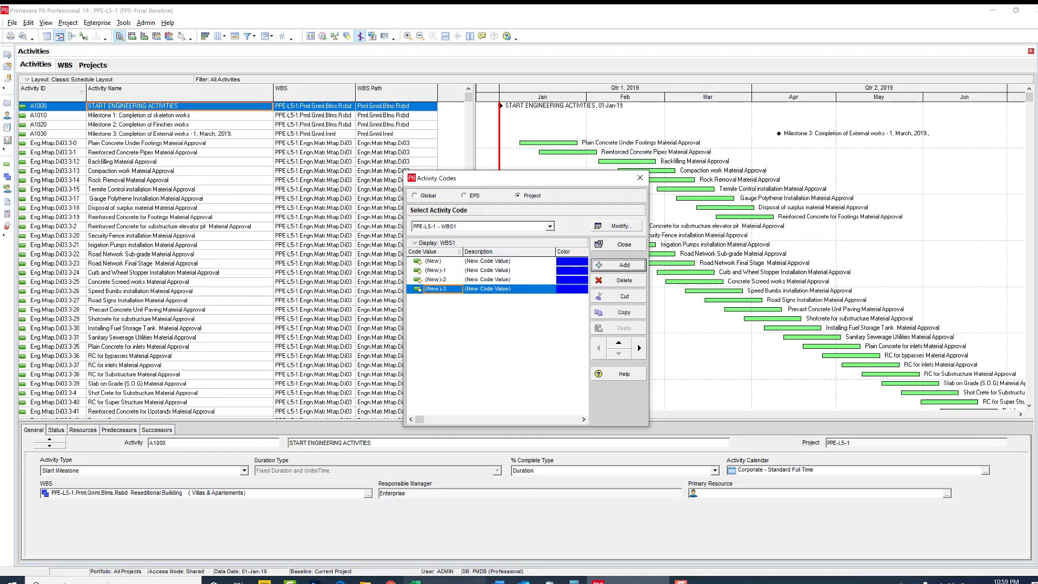
Step: Describe the first WBS1 value as Construction from cell C3 and close the activity codes window
left_click(415, 580)
left_click(192, 195)
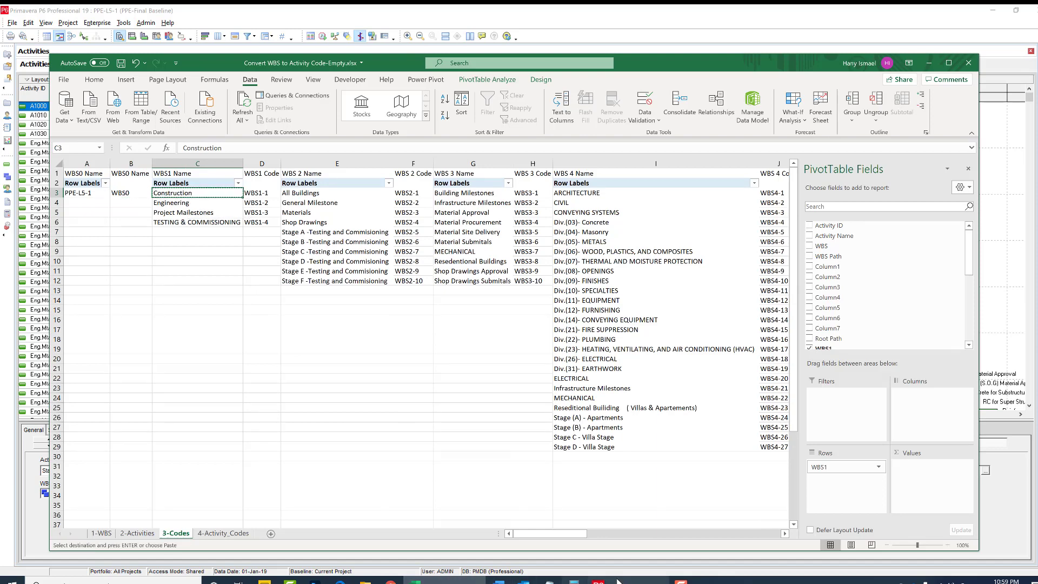
left_click(597, 581)
left_click(512, 262)
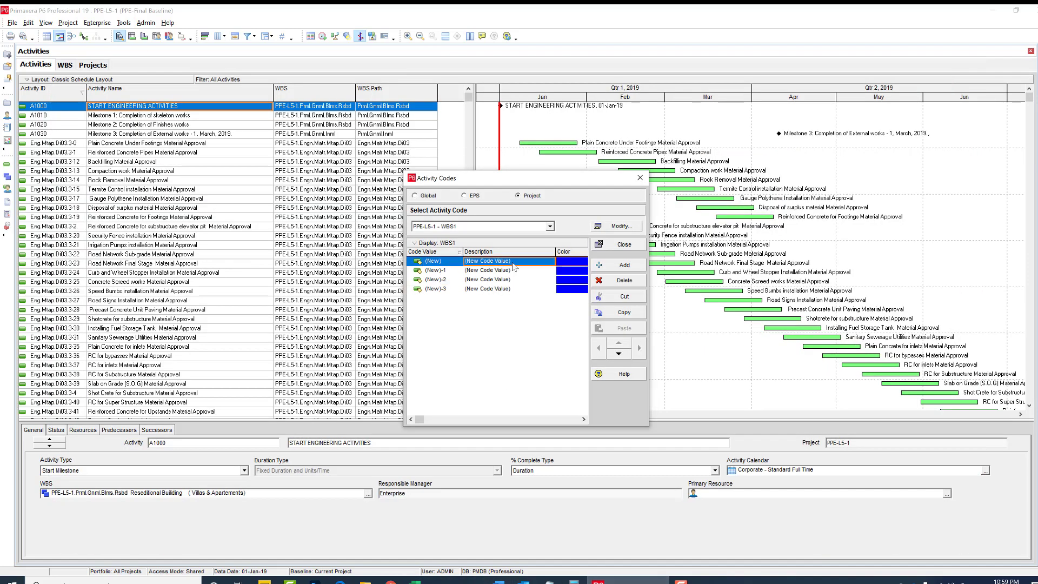
left_click(513, 264)
key("ctrl+v")
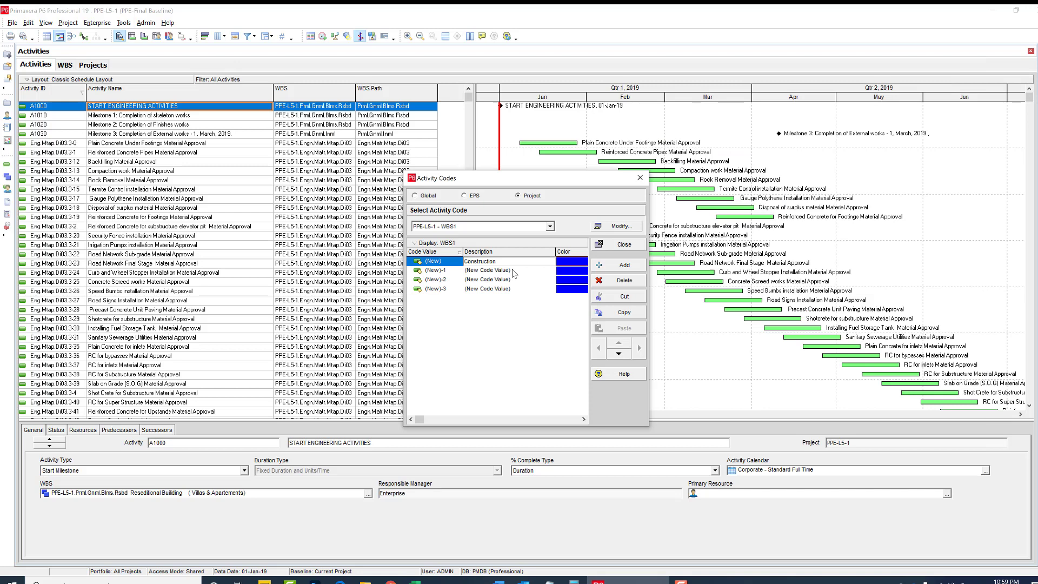
left_click(514, 265)
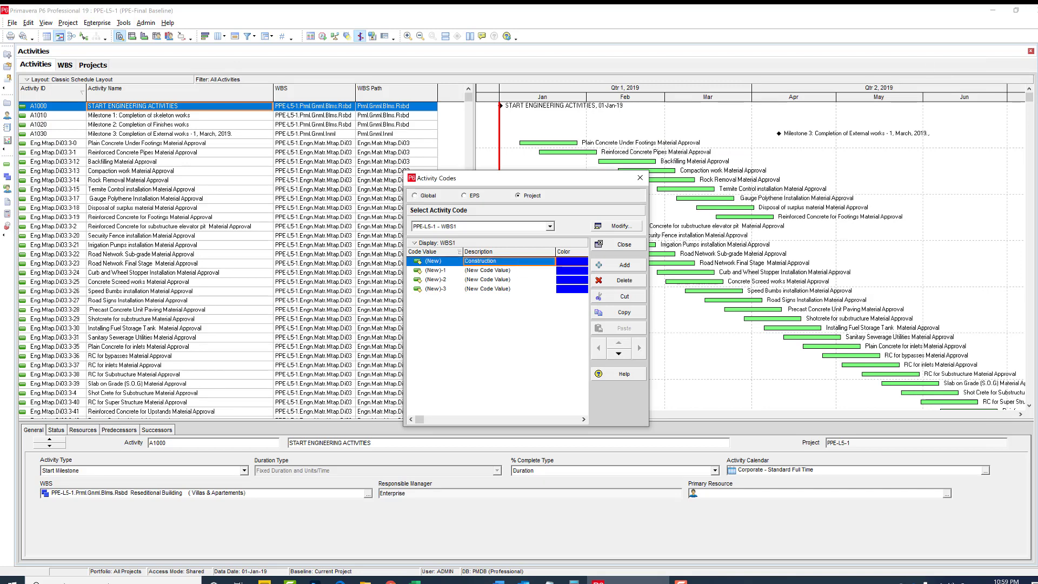
left_click(625, 244)
Step: Place the P6 Activities window beside a narrowed Excel window and hide the PivotTable Fields pane
left_click(1017, 10)
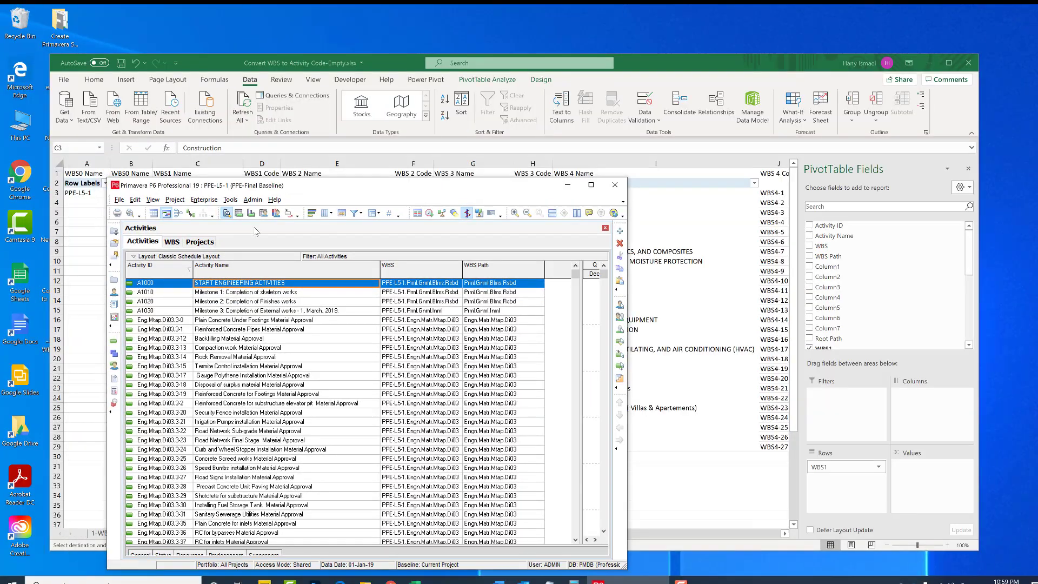
left_click_drag(430, 184, 847, 22)
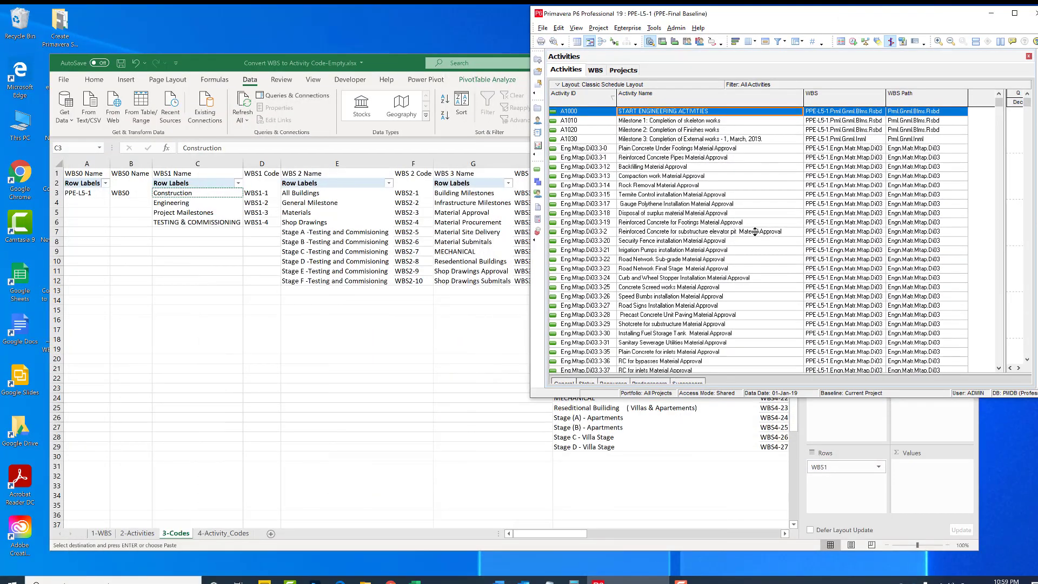
left_click_drag(742, 399, 746, 574)
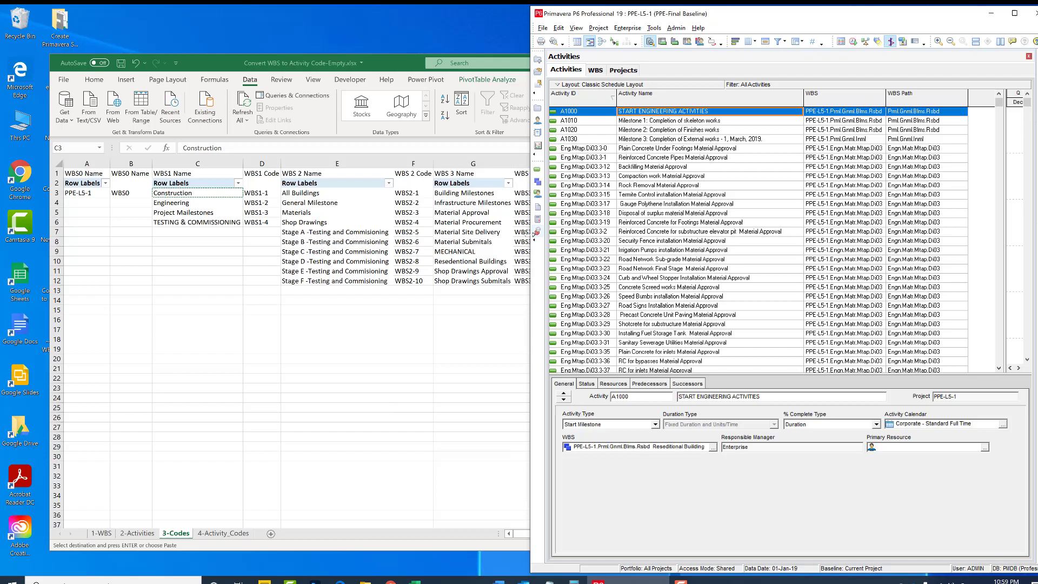
left_click_drag(472, 239, 422, 238)
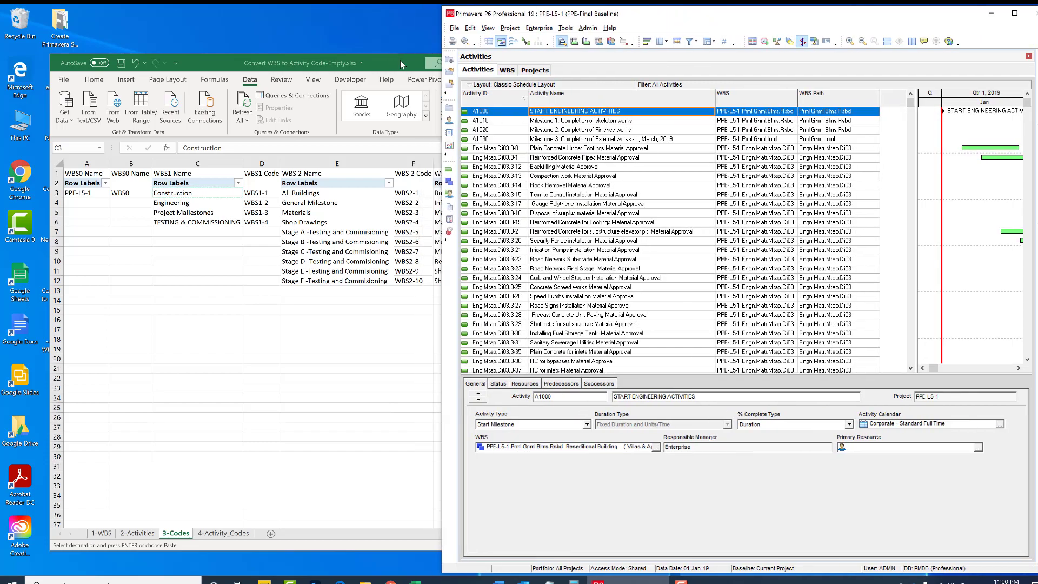
left_click_drag(400, 60, 354, 16)
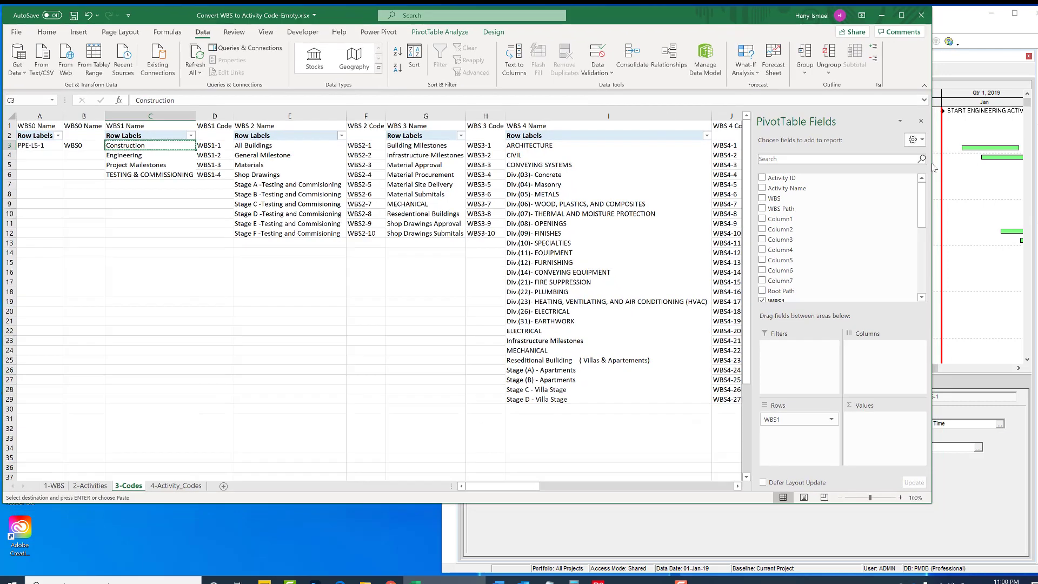
left_click_drag(934, 165, 439, 160)
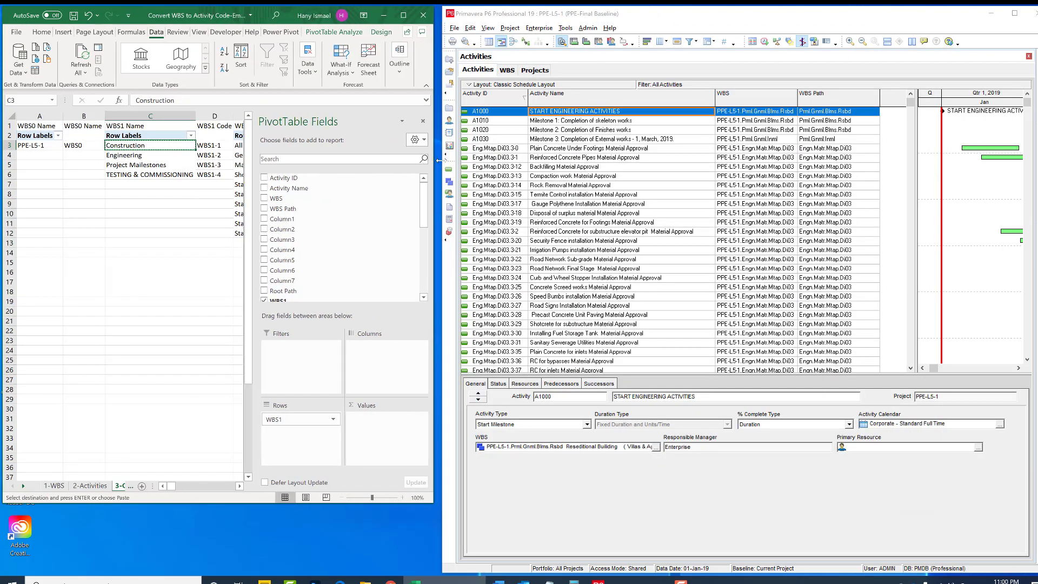
left_click(430, 122)
left_click_drag(294, 505, 290, 572)
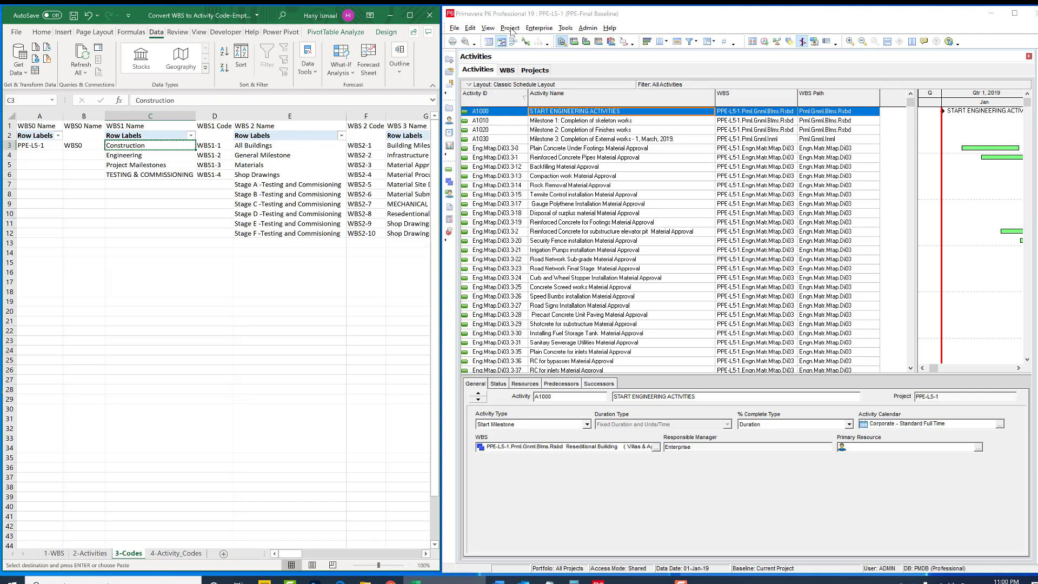
Step: Reopen Activity Codes and set the first WBS1 code value to WBS1-1 from cell D3
left_click(539, 28)
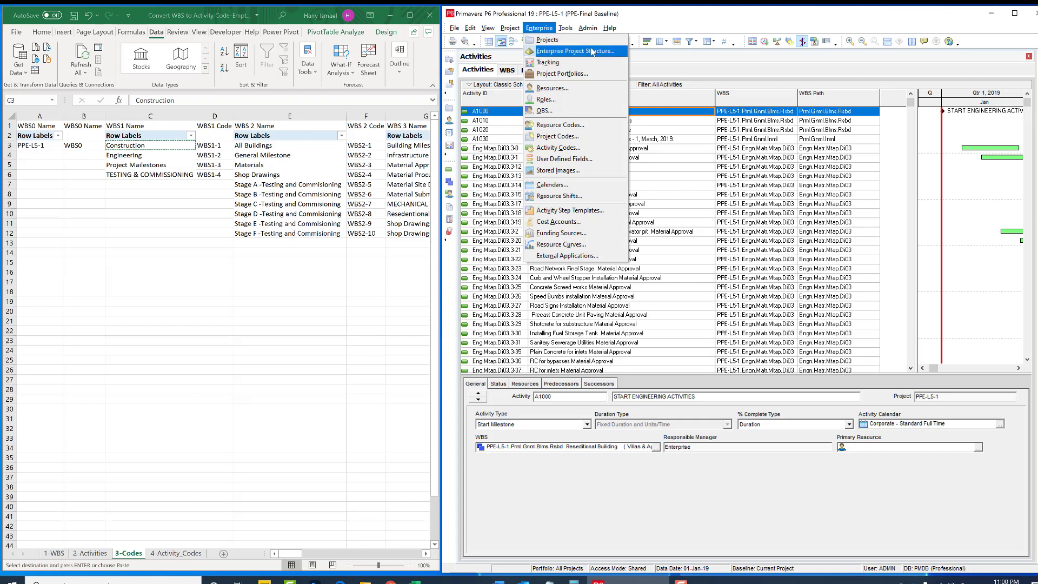
left_click(593, 149)
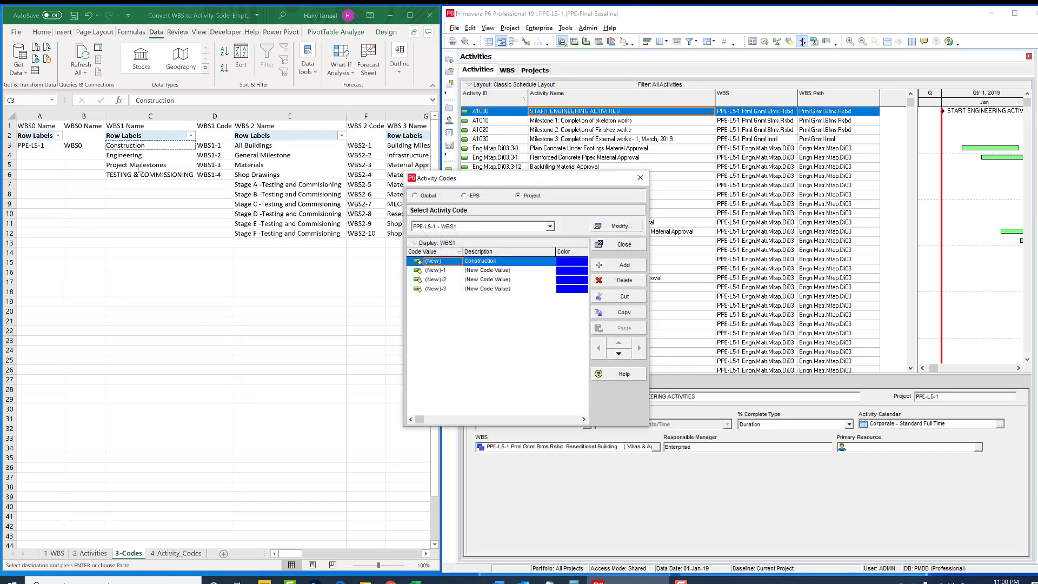
left_click(218, 147)
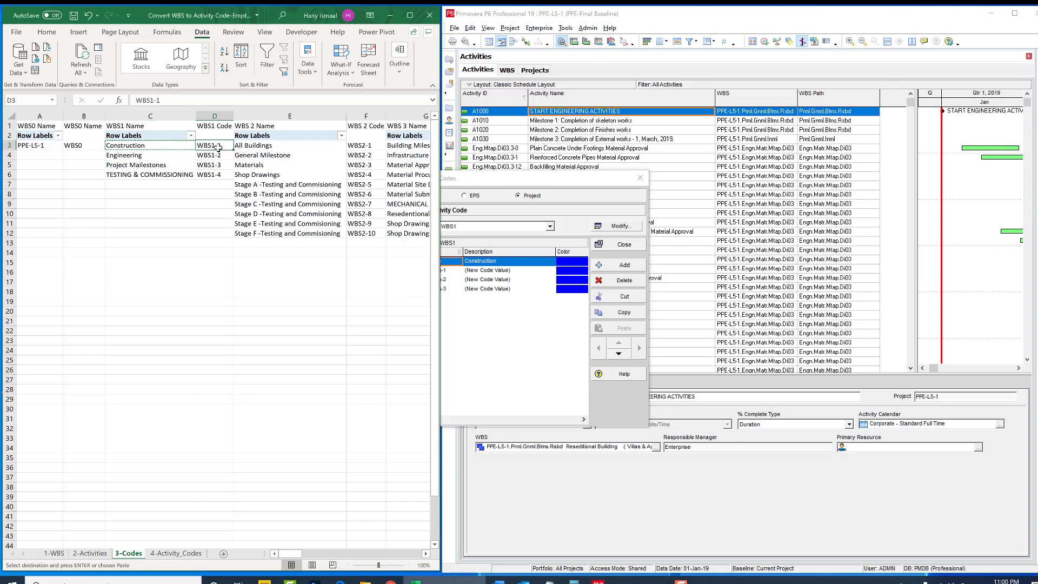
key("ctrl+c")
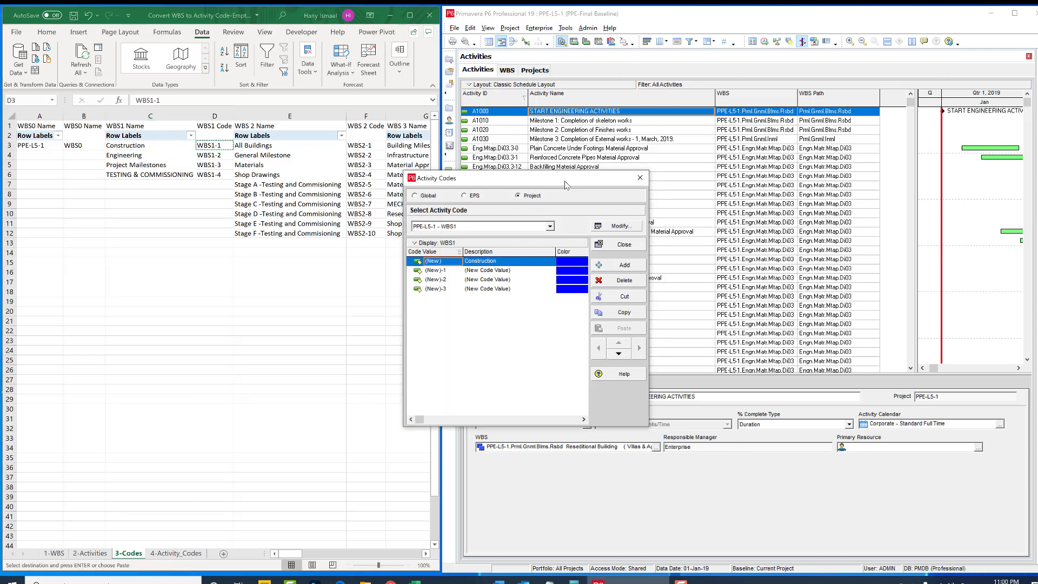
left_click(564, 180)
left_click(449, 262)
key("ctrl+v")
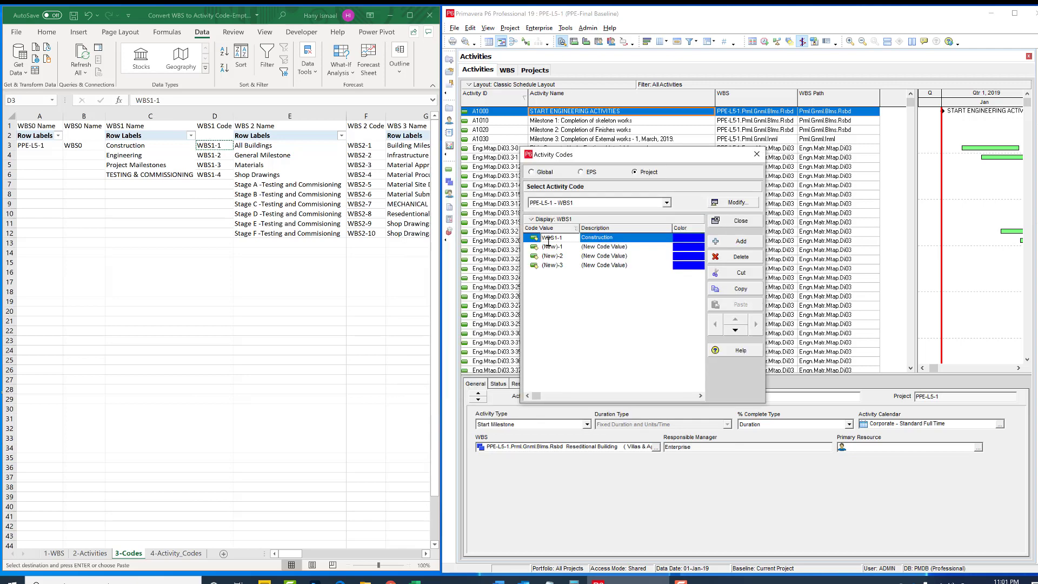
left_click(629, 258)
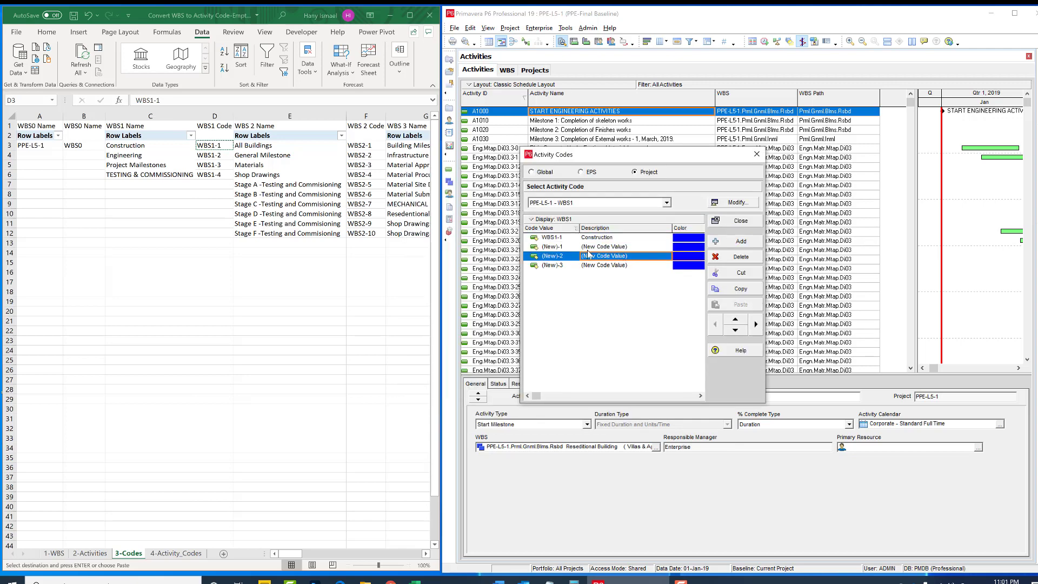
Step: Paste Engineering from cell C4 as the second WBS1 value's description
left_click(629, 247)
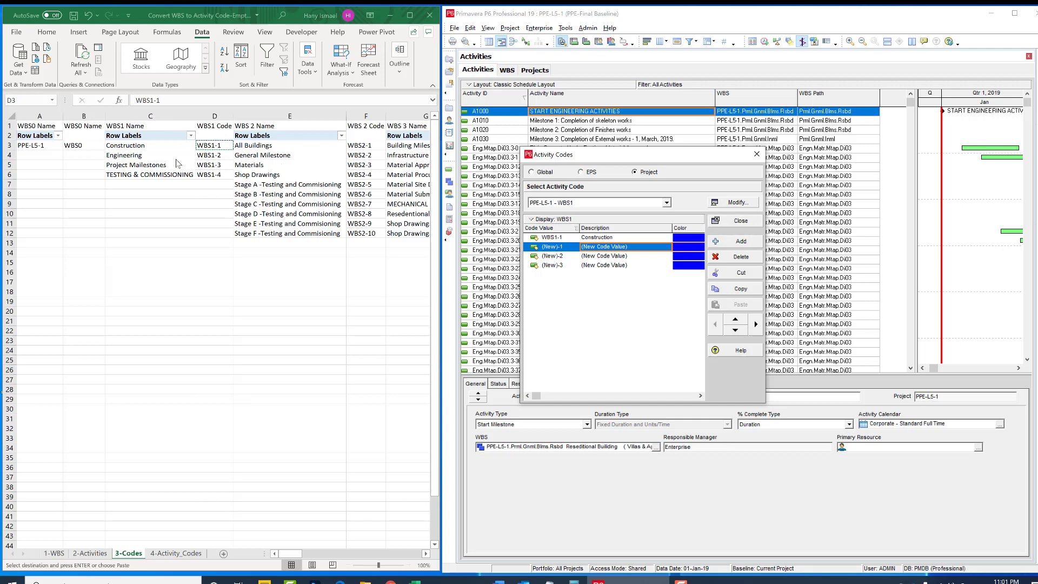
left_click(156, 162)
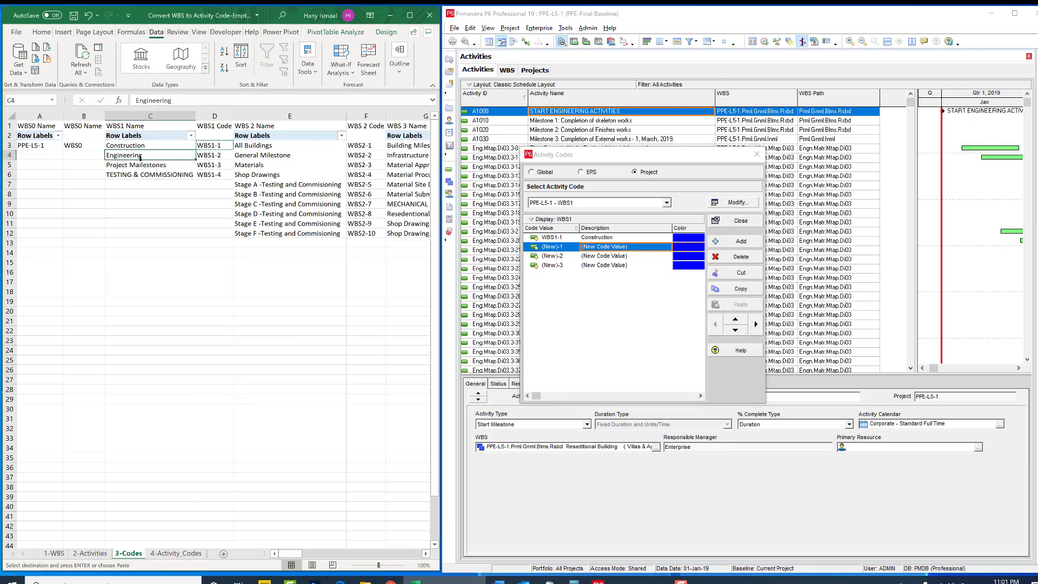
key("ctrl+c")
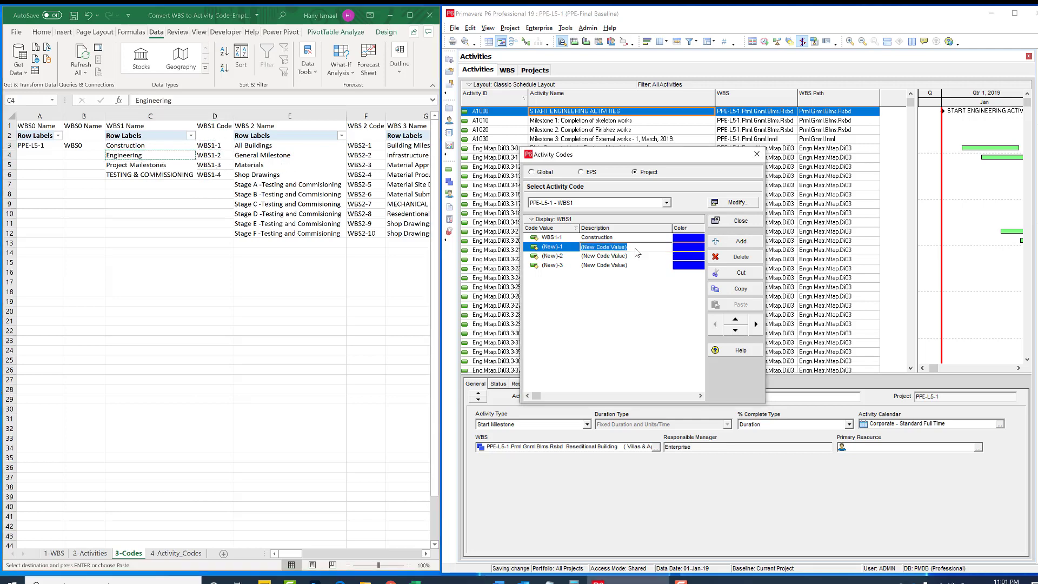
left_click(638, 247)
key("ctrl+v")
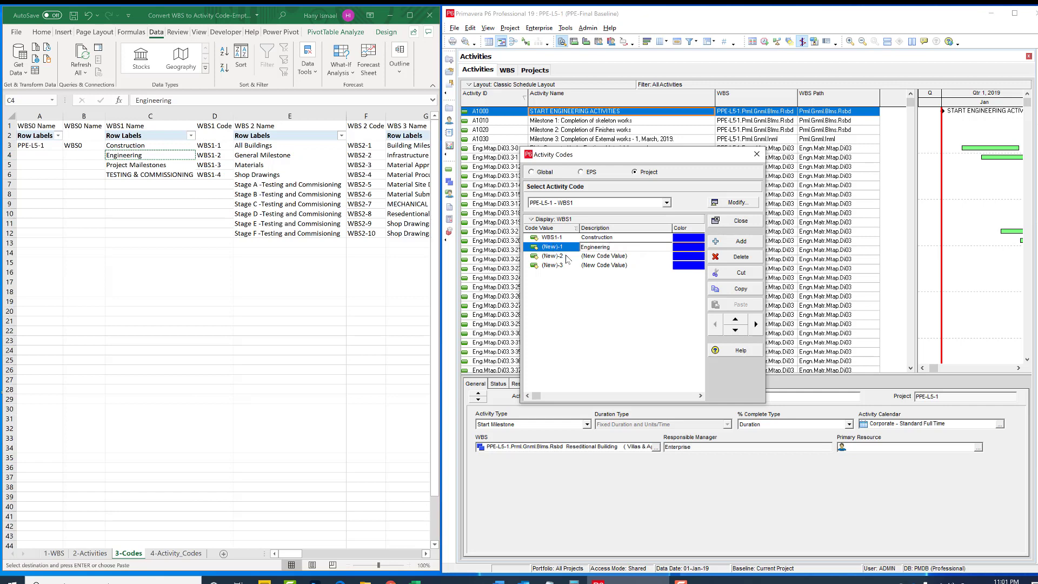
left_click(619, 258)
Step: Paste Project Mailestones and TESTING & COMMISSIONING as the third and fourth descriptions
left_click(147, 161)
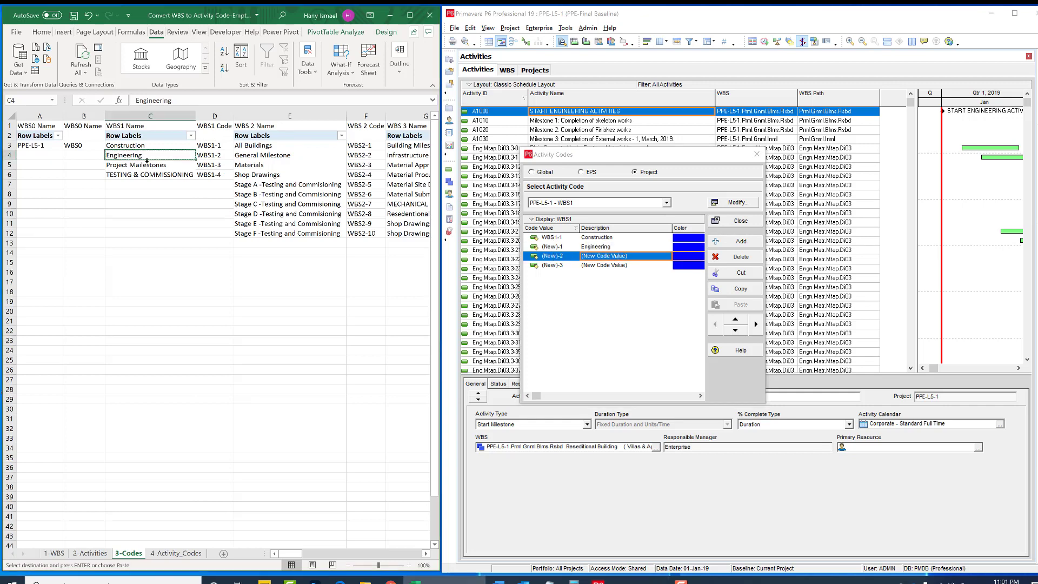
left_click(145, 166)
key("ctrl+c")
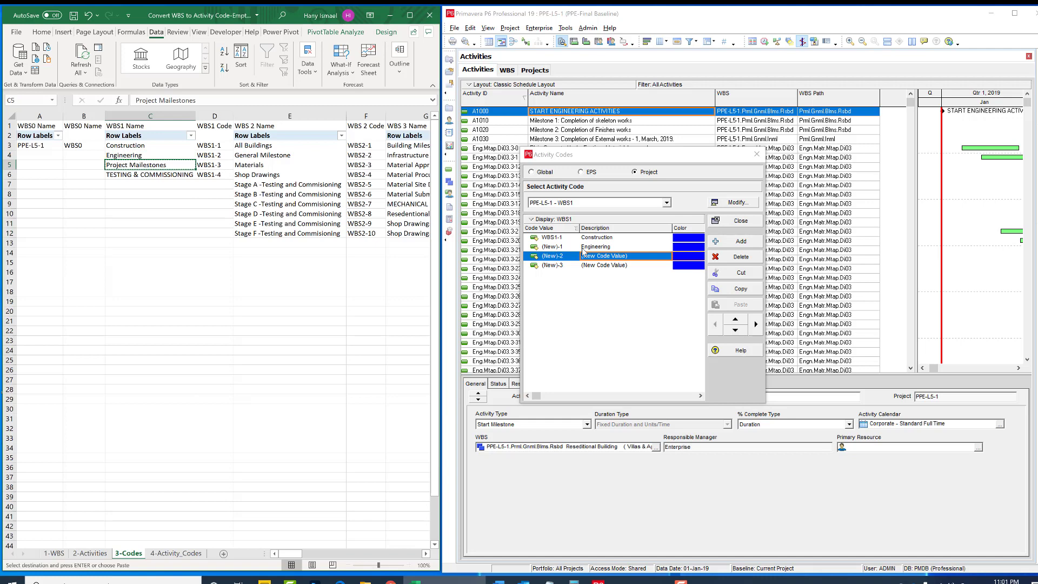
left_click(636, 259)
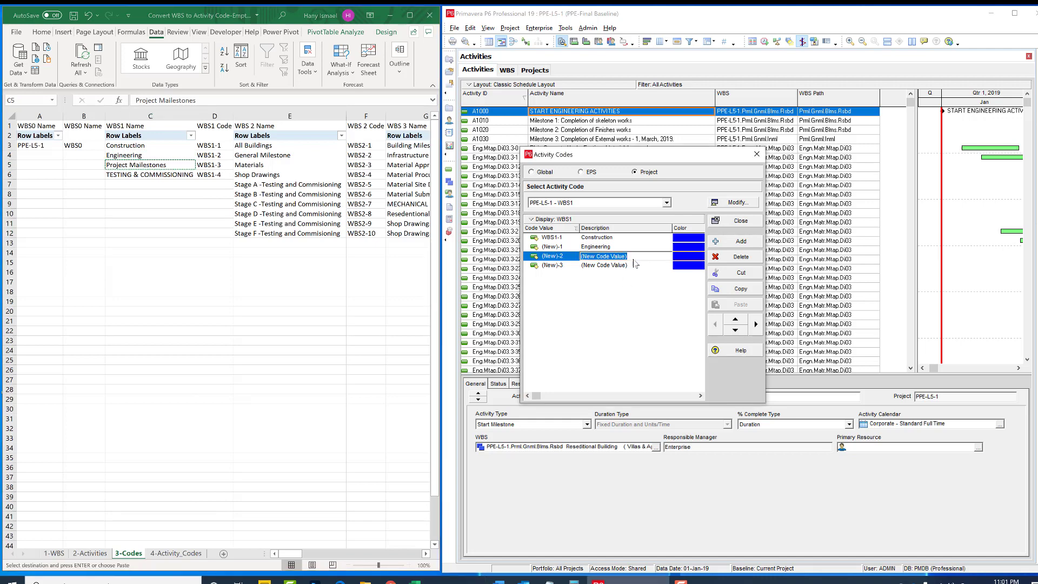
key("ctrl+v")
left_click(157, 174)
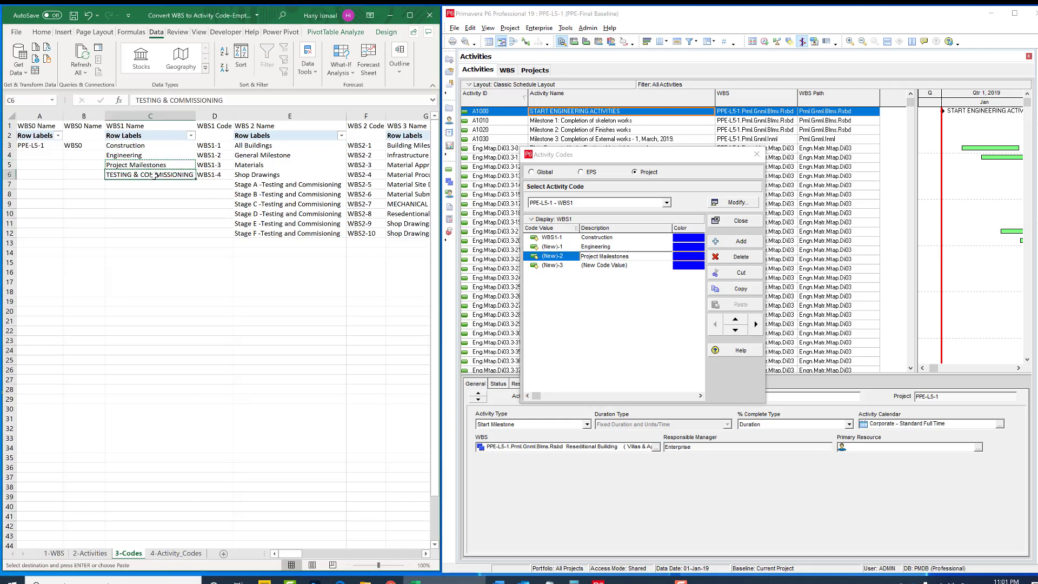
key("ctrl+c")
left_click(639, 266)
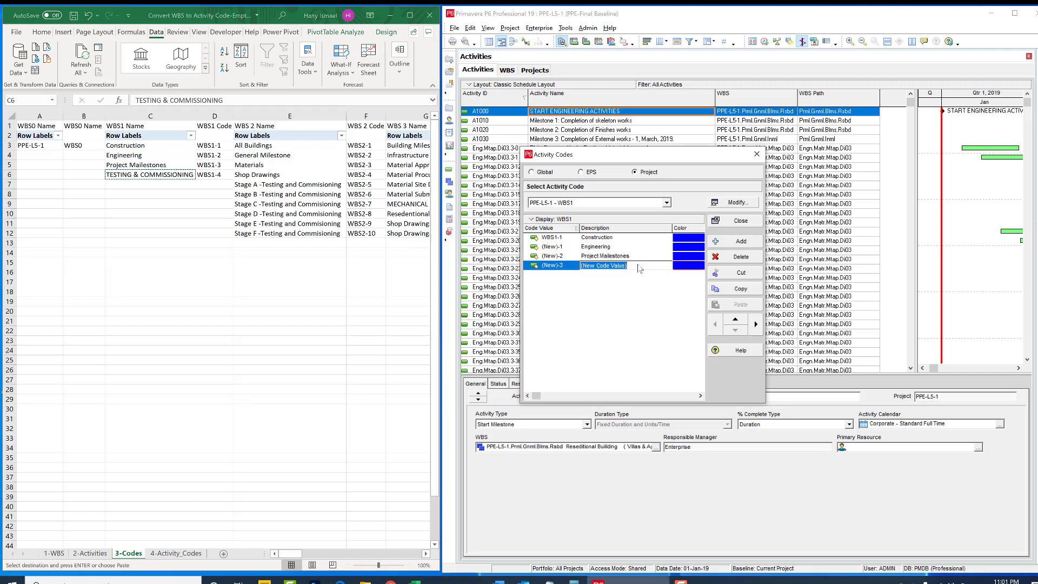
key("ctrl+v")
Step: Set the second WBS1 code value to WBS1-2, copied from cell D4
key("alt+Tab")
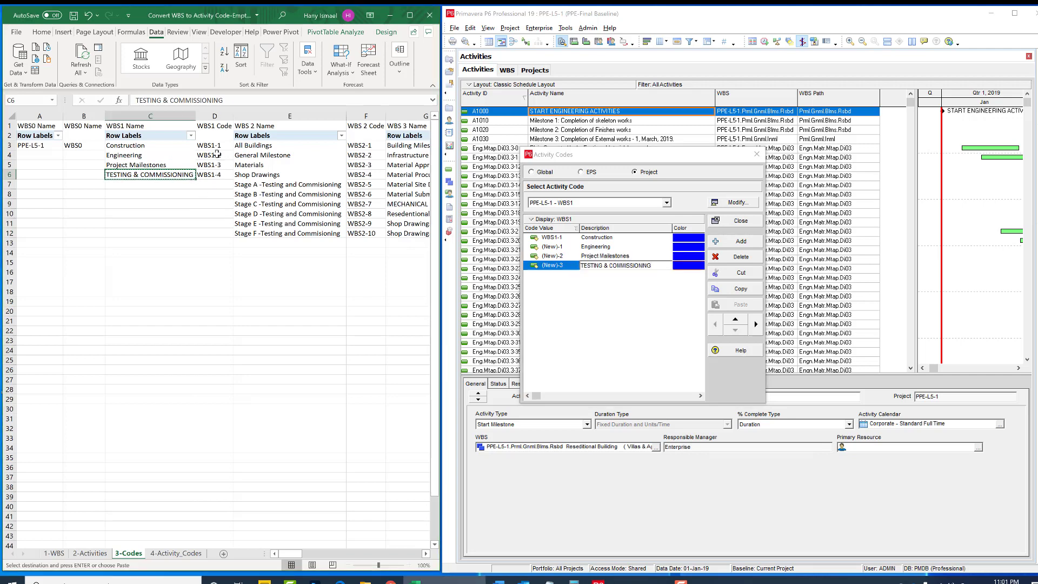
key("F2")
left_click(216, 155)
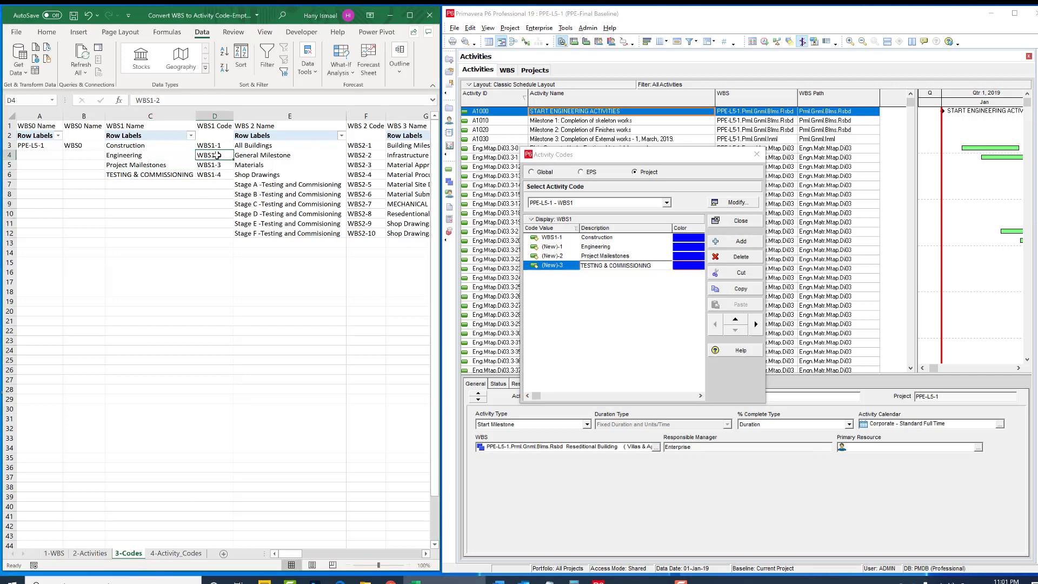
key("ctrl+c")
left_click(572, 250)
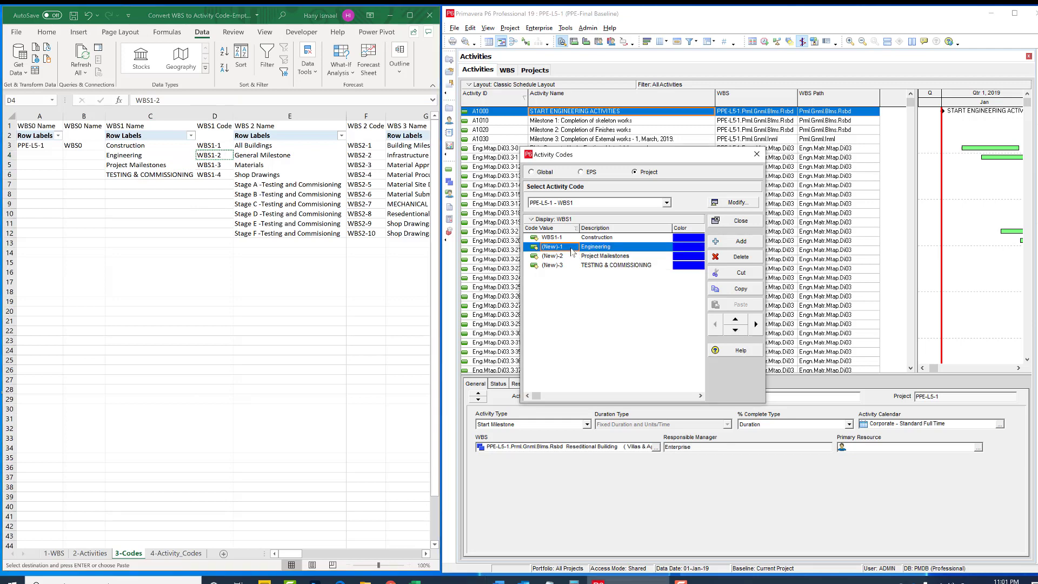
left_click(572, 250)
left_click(568, 240)
key("ctrl+c")
left_click(571, 250)
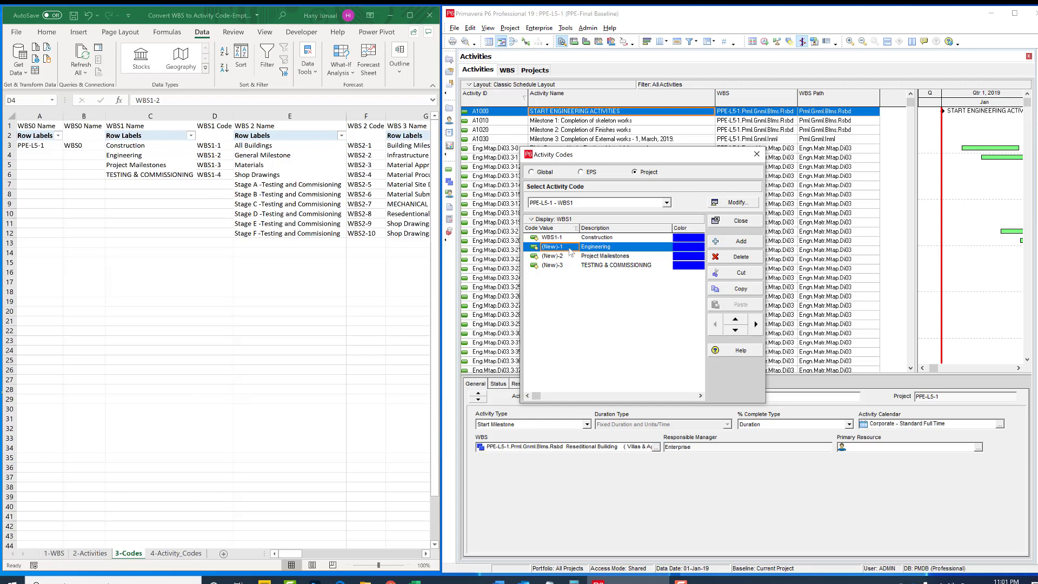
left_click(571, 250)
key("ctrl+v")
Step: Set the third and fourth code values to WBS1-3 and WBS1-4
left_click(572, 257)
key("ctrl+v")
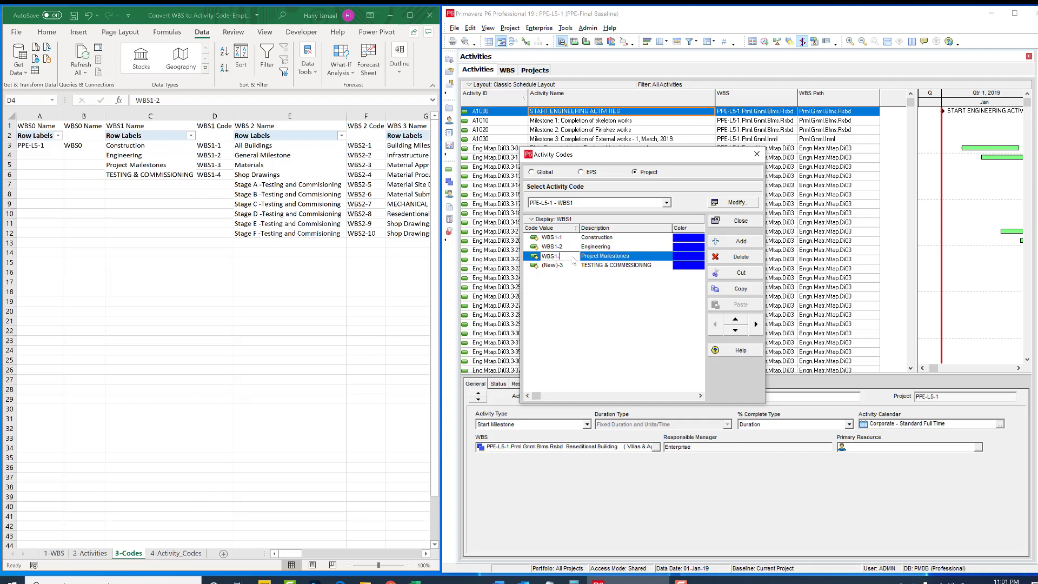
left_click(578, 265)
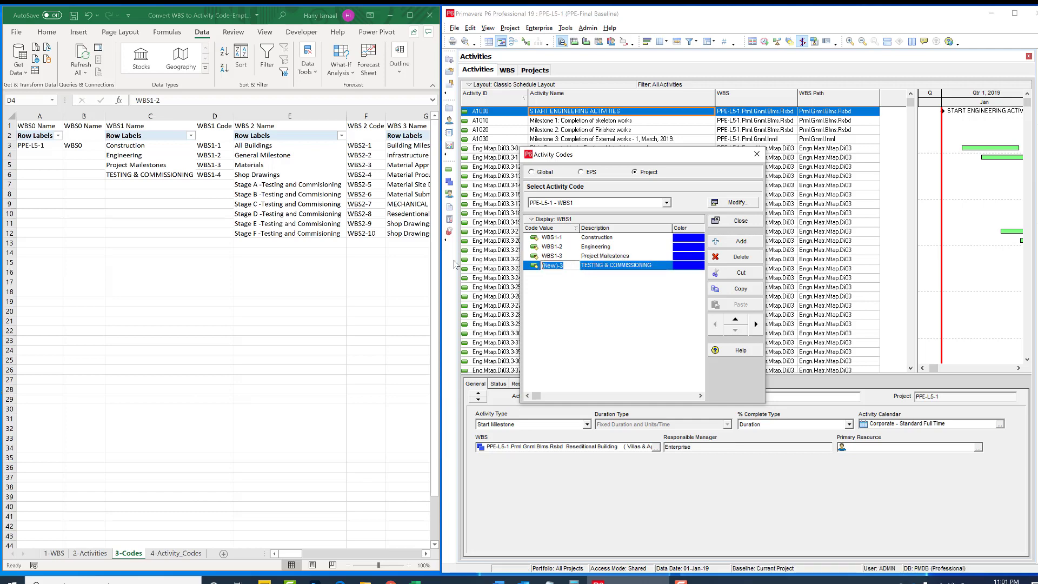
key("ctrl+v")
key("Return")
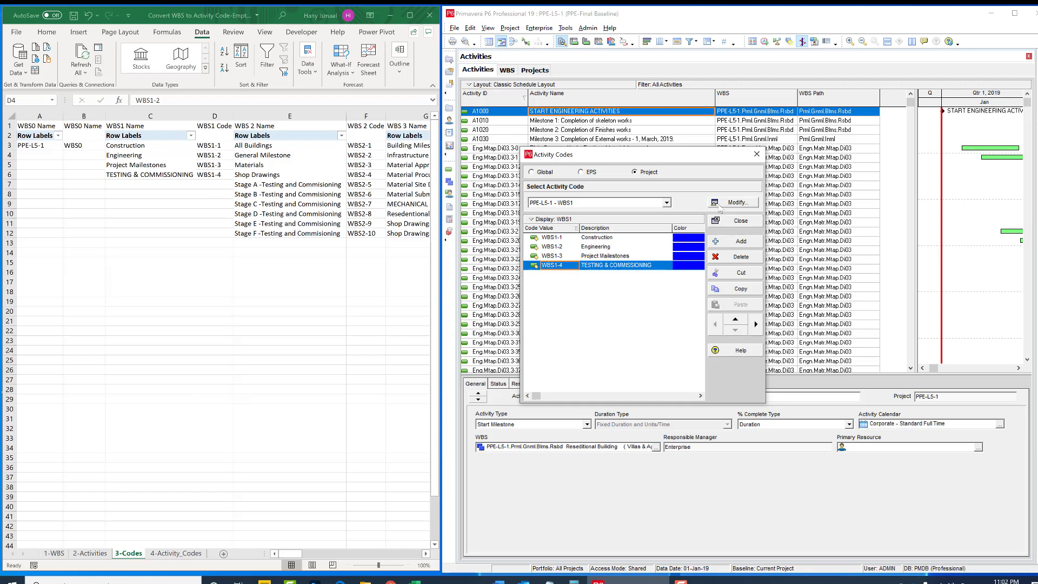
Step: Switch to the WBS2 activity code and add ten blank code values
left_click(667, 202)
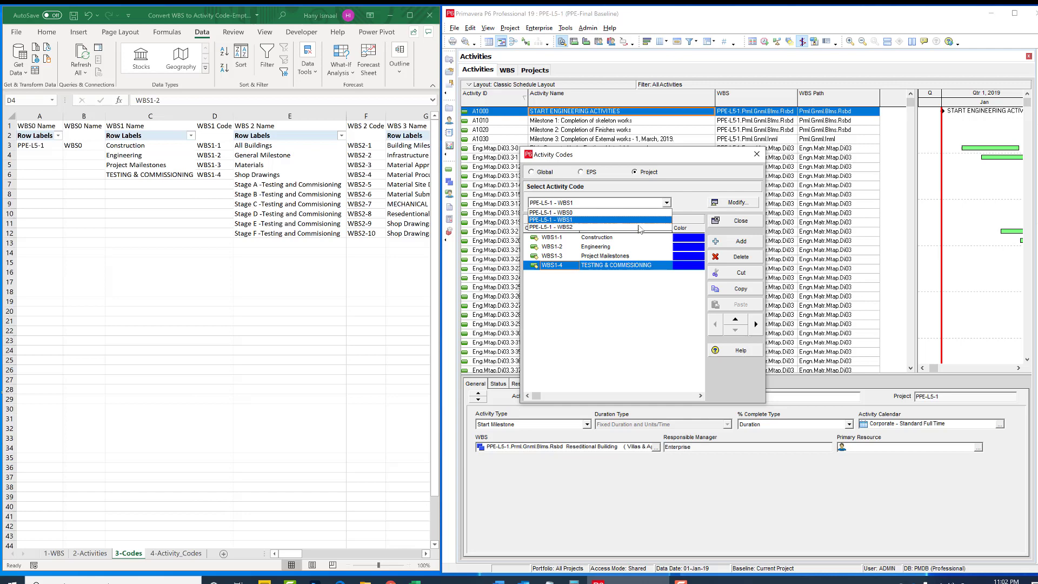
left_click(638, 228)
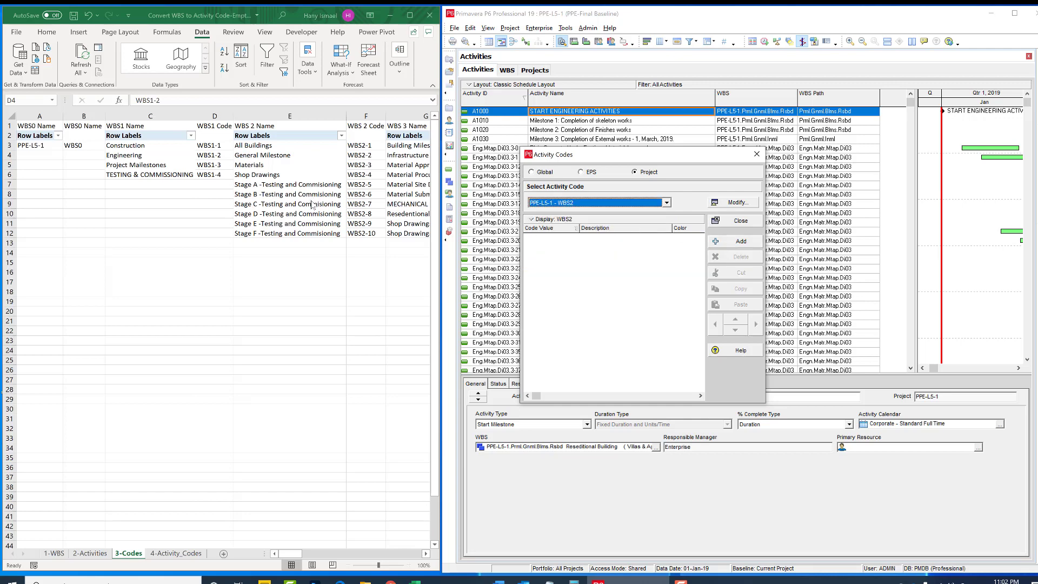
left_click(277, 148)
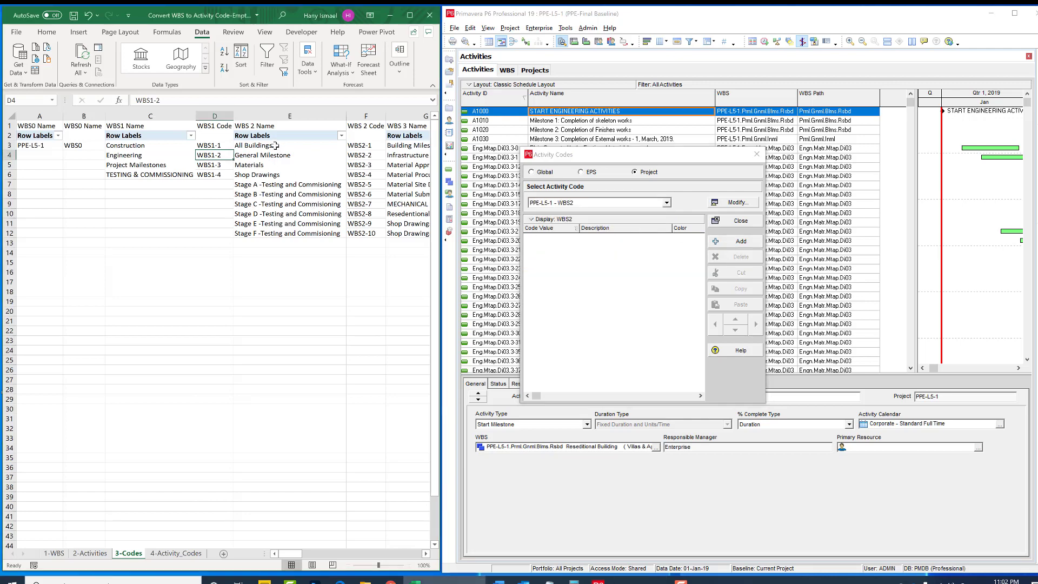
left_click(276, 145)
left_click_drag(275, 152, 272, 232)
left_click(741, 241)
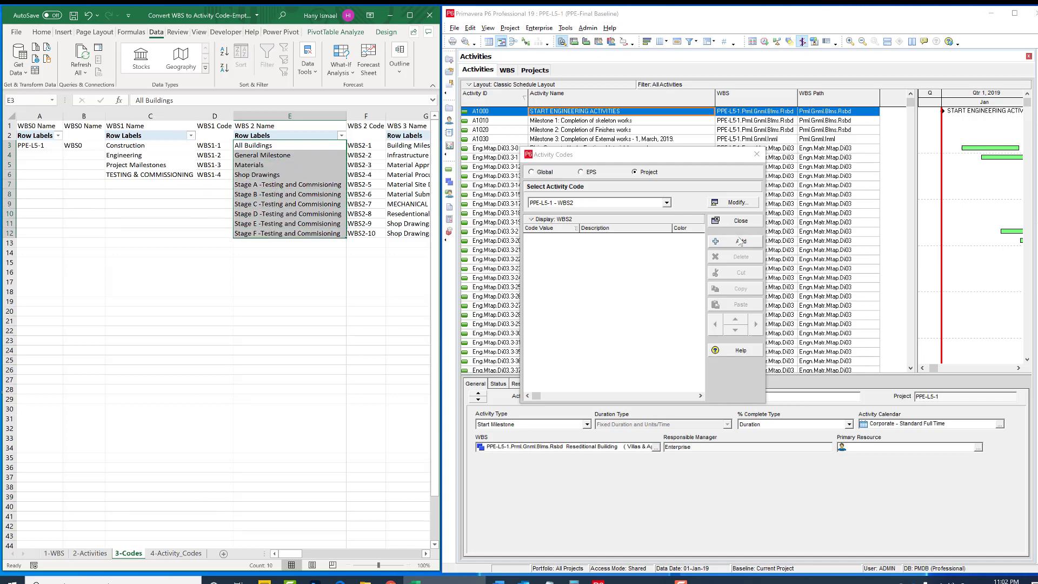
left_click(741, 241)
left_click(741, 241)
left_click(740, 241)
left_click(741, 241)
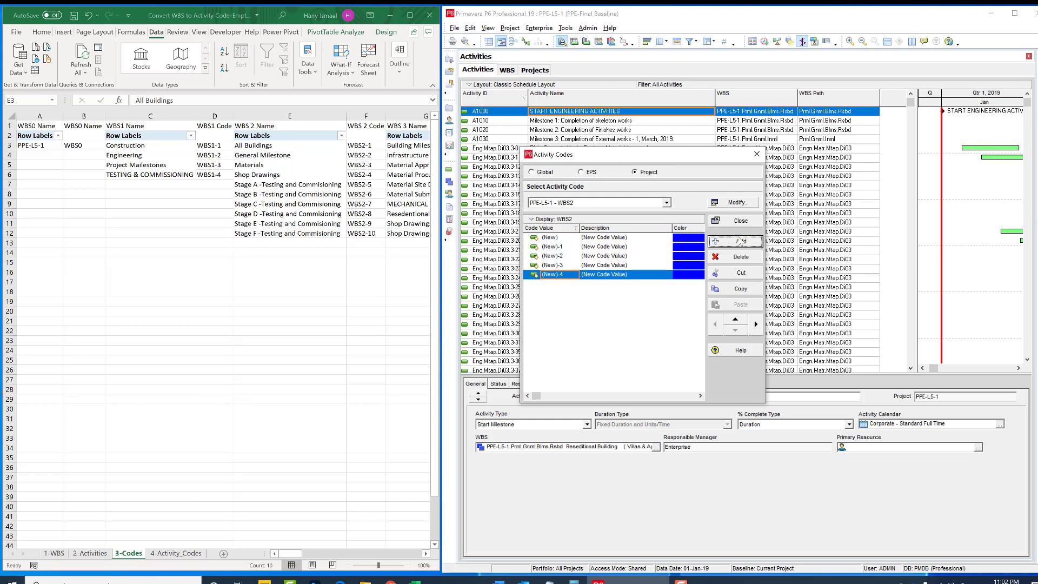
left_click(740, 241)
left_click(740, 241)
left_click(741, 241)
left_click(740, 241)
left_click(740, 241)
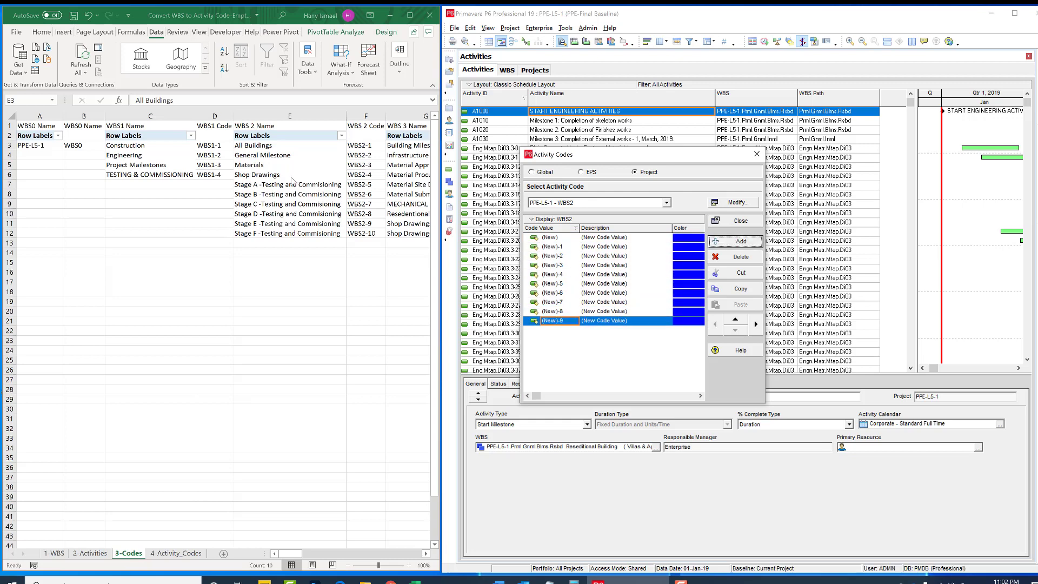
left_click(291, 148)
Step: Copy All Buildings, General Milestone and Materials from Excel into the first three descriptions
left_click(291, 147)
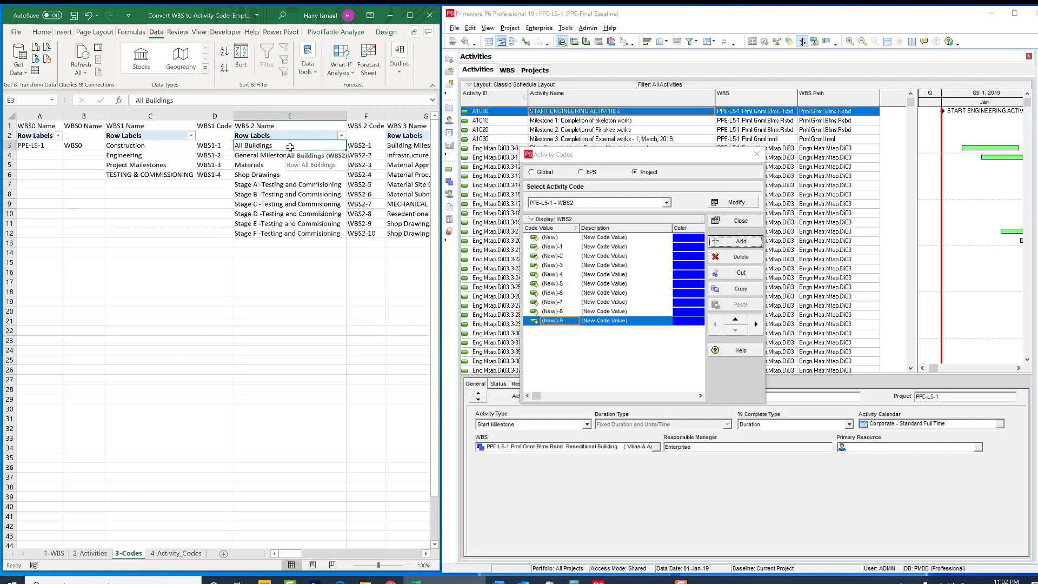
key("ctrl+c")
left_click(639, 240)
left_click(639, 240)
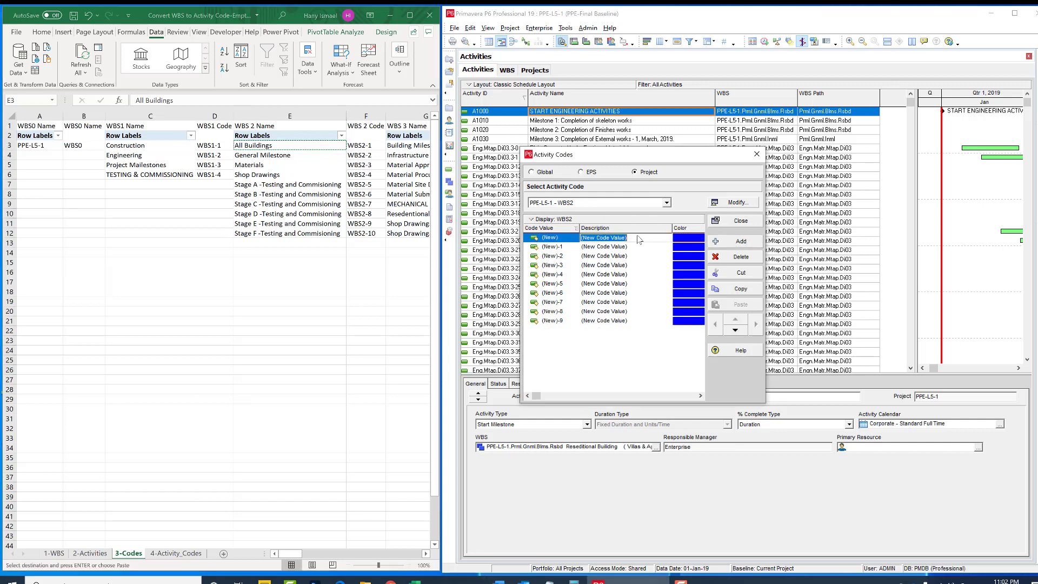
key("ctrl+v")
left_click(273, 156)
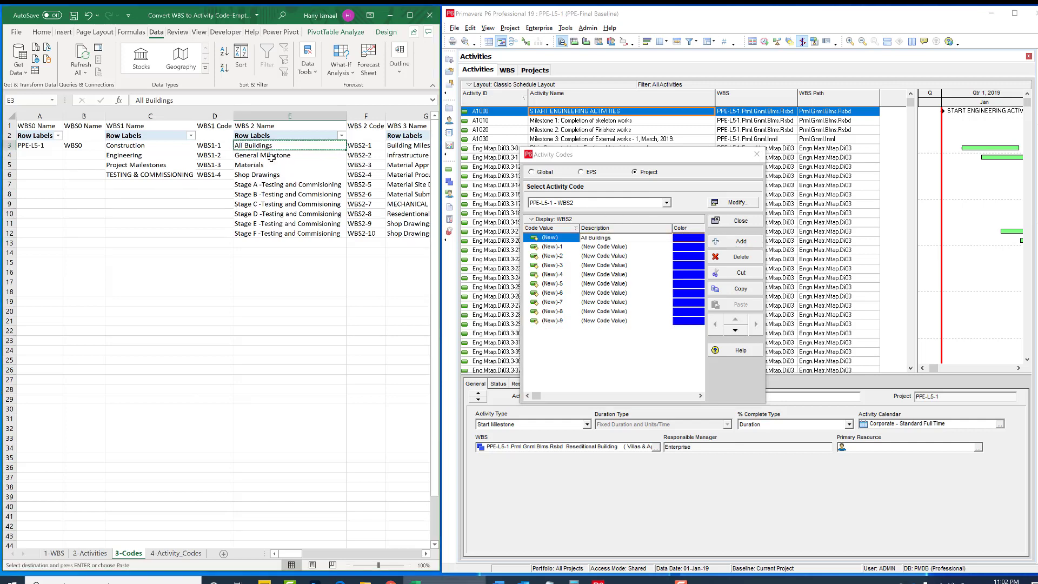
key("ctrl+c")
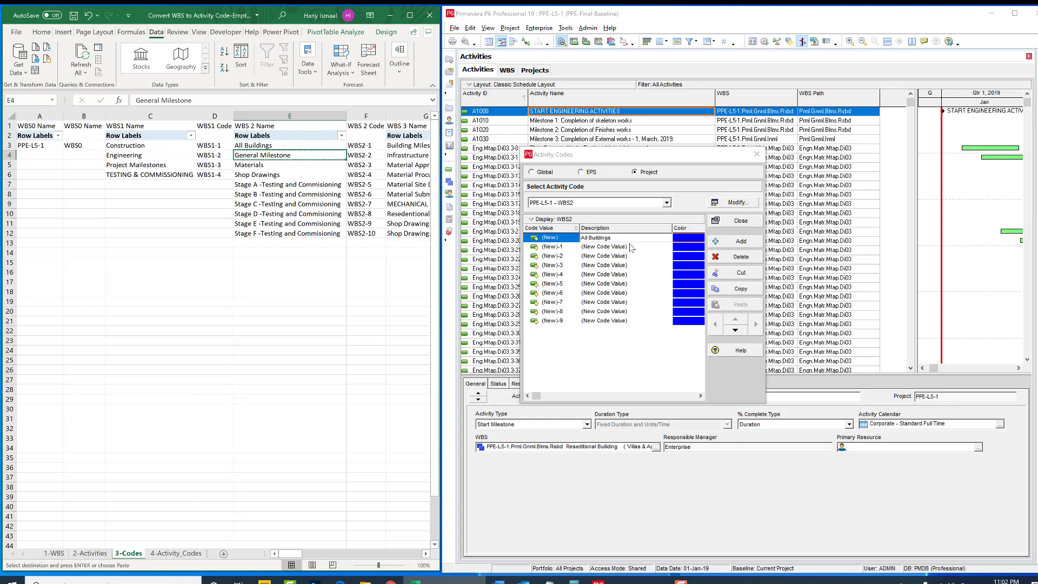
left_click(631, 247)
left_click(631, 247)
key("ctrl+v")
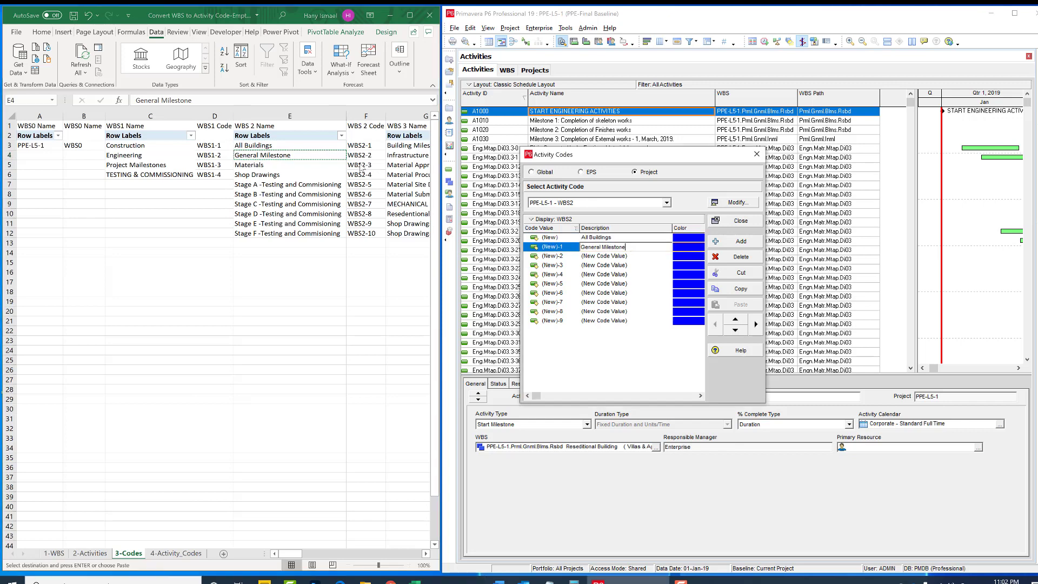
left_click(285, 165)
key("ctrl+c")
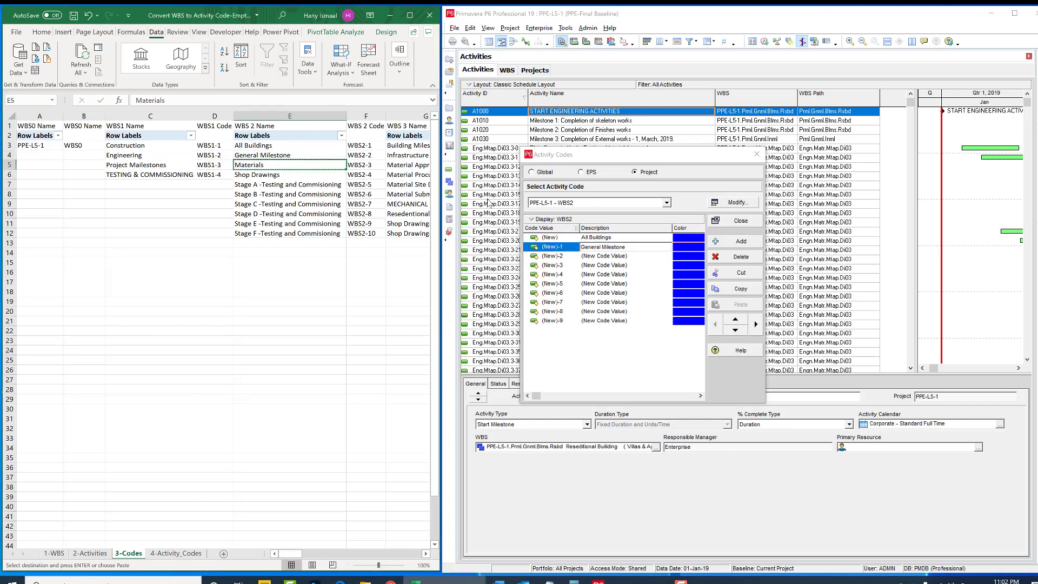
left_click(640, 256)
left_click(640, 257)
key("ctrl+v")
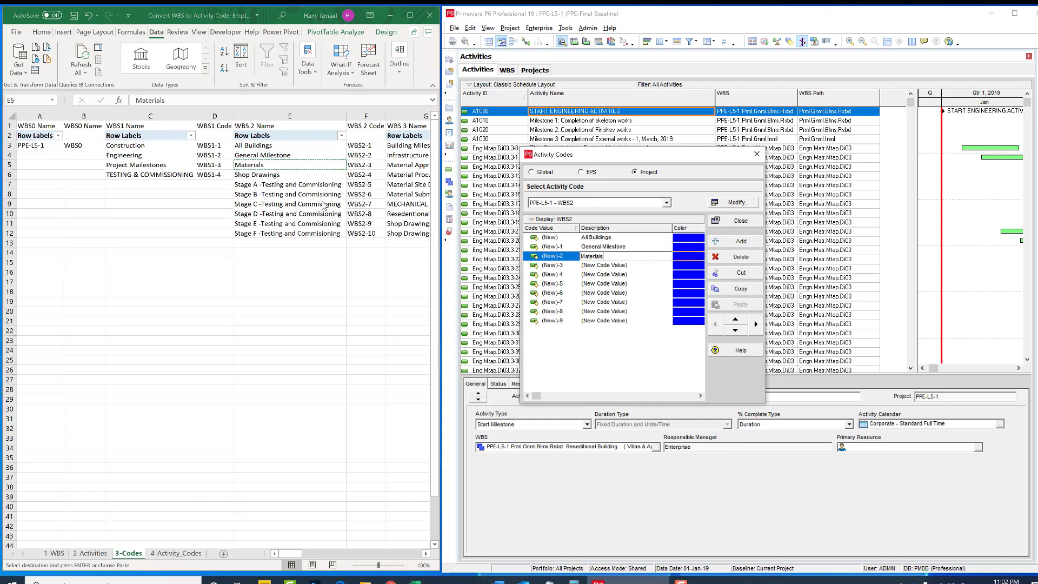
double_click(258, 165)
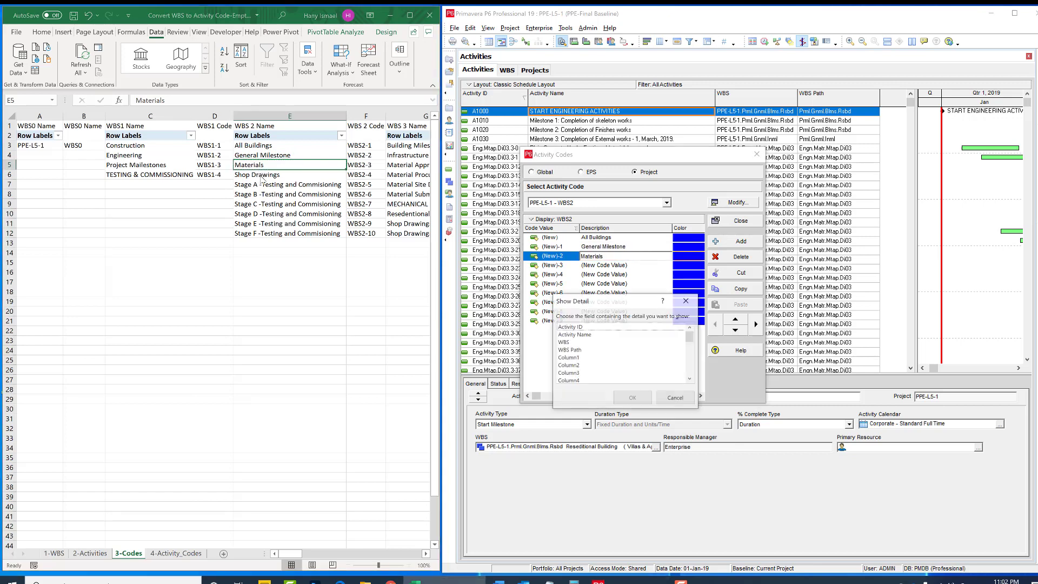
left_click(676, 398)
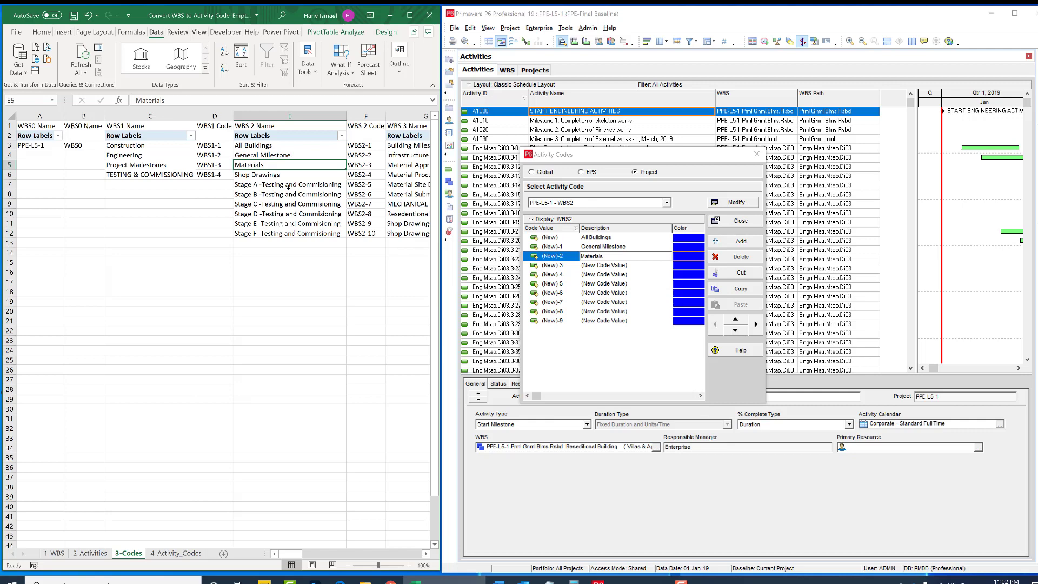
Step: Paste Shop Drawings, Stage A, Stage B and Stage C as descriptions four to seven
left_click(268, 175)
key("ctrl+c")
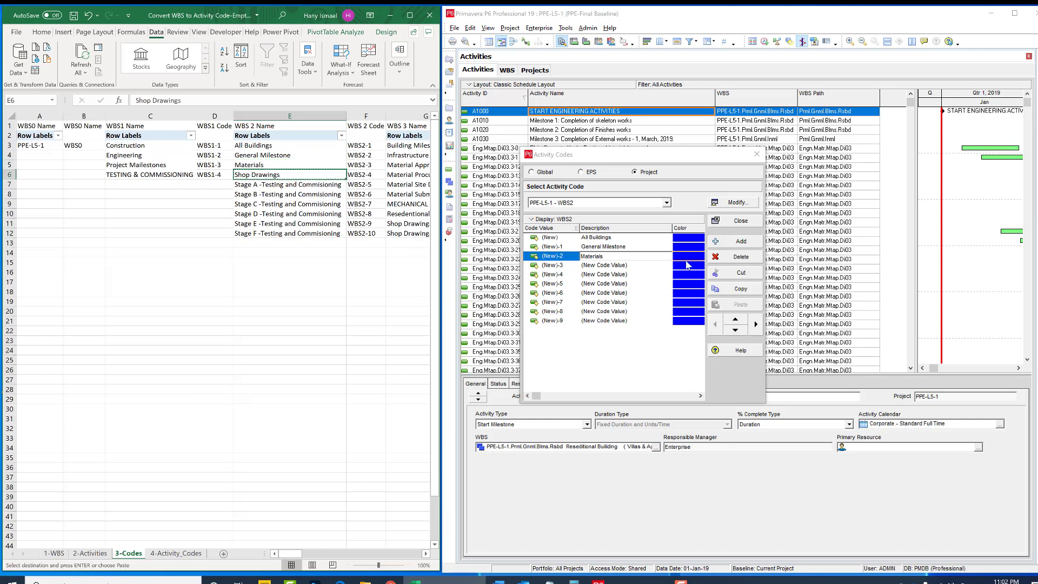
left_click(643, 267)
key("ctrl+v")
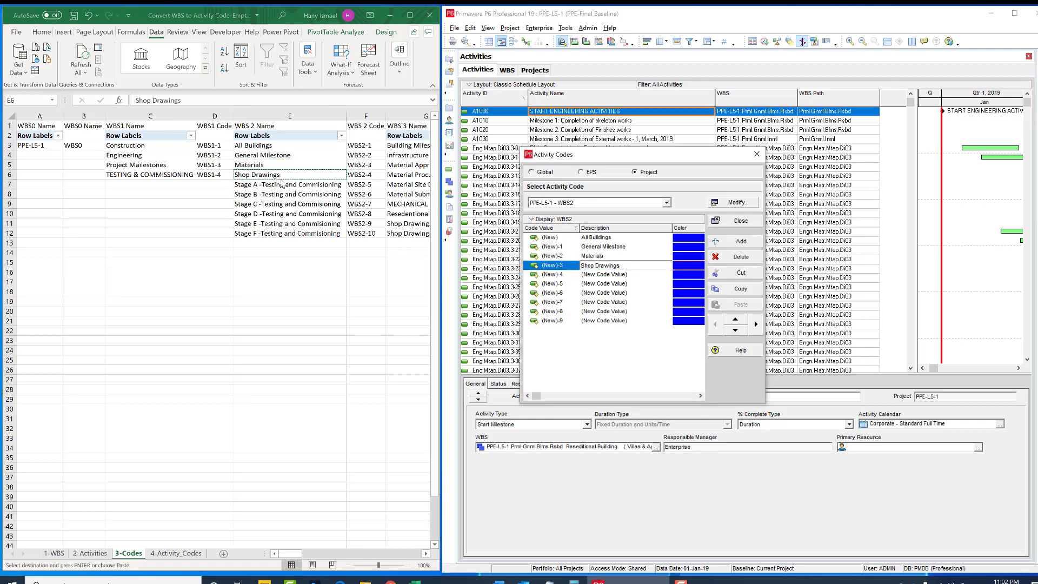
left_click(281, 184)
key("ctrl+c")
left_click(643, 275)
key("ctrl+v")
left_click(281, 194)
key("ctrl+c")
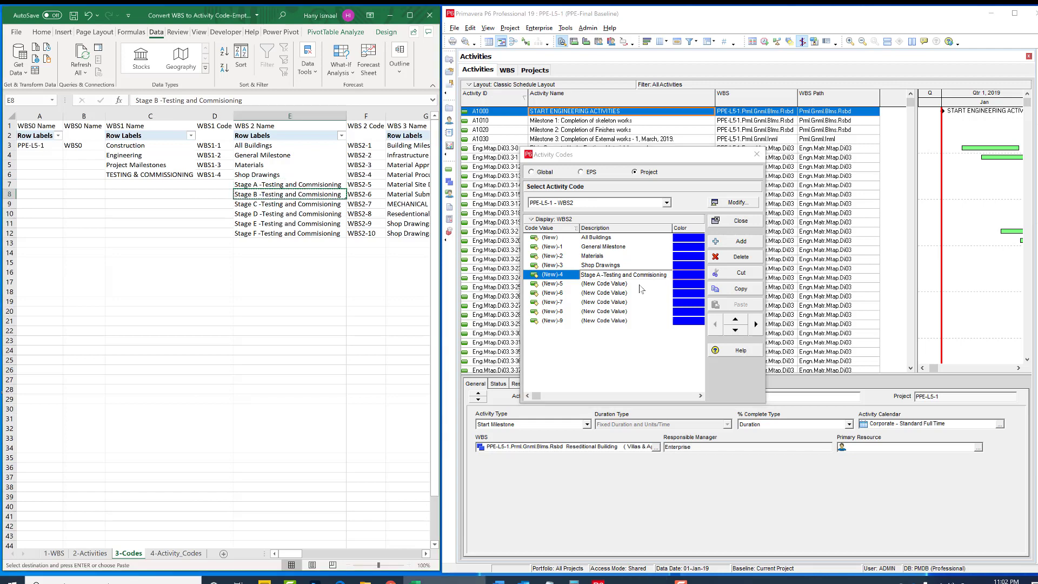
left_click(643, 283)
key("ctrl+v")
left_click(281, 204)
key("ctrl+c")
left_click(643, 293)
key("ctrl+v")
Step: Paste Stage D, Stage E and Stage F as the last three descriptions
left_click(281, 214)
left_click(637, 302)
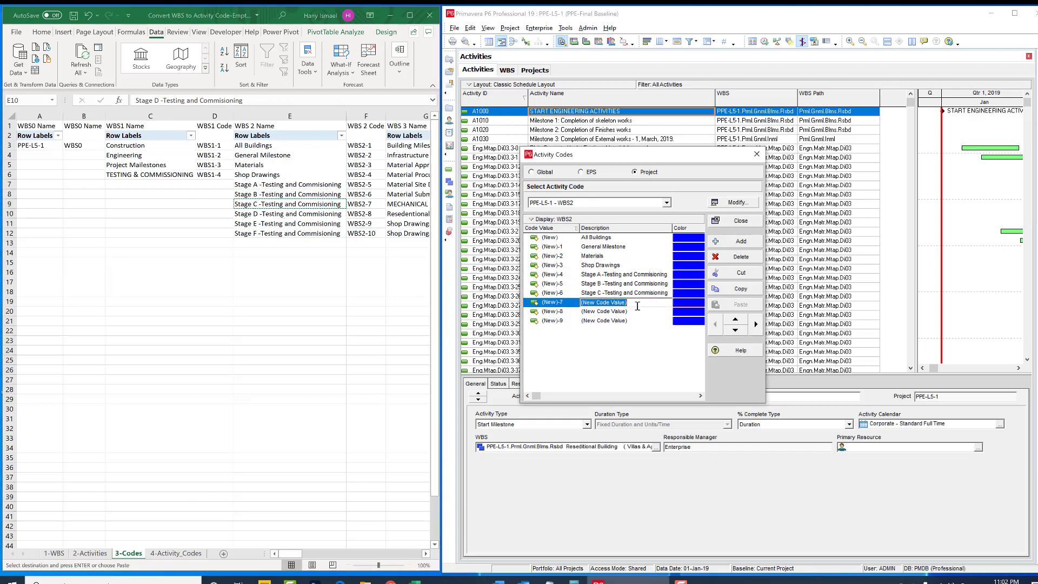
key("ctrl+v")
left_click(281, 214)
key("ctrl+c")
left_click(643, 311)
key("ctrl+v")
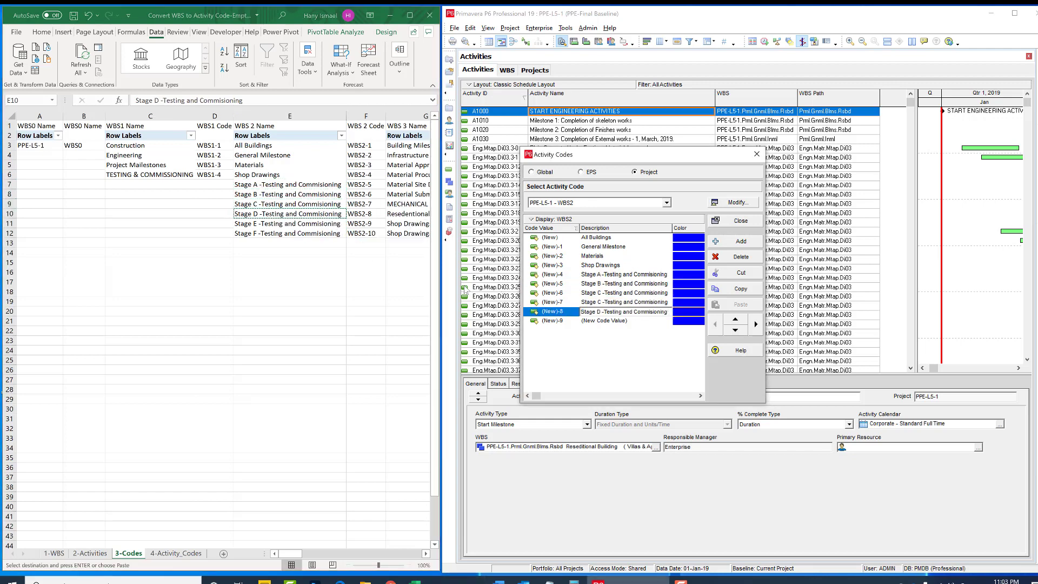
left_click(306, 223)
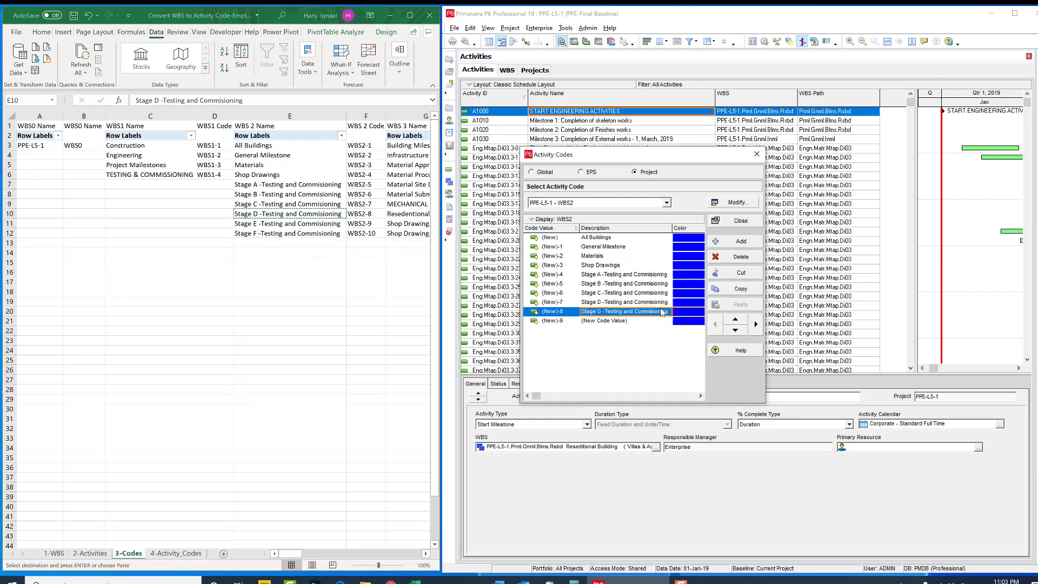
right_click(624, 312)
left_click(292, 224)
key("ctrl+c")
left_click(624, 312)
key("ctrl+v")
left_click(289, 233)
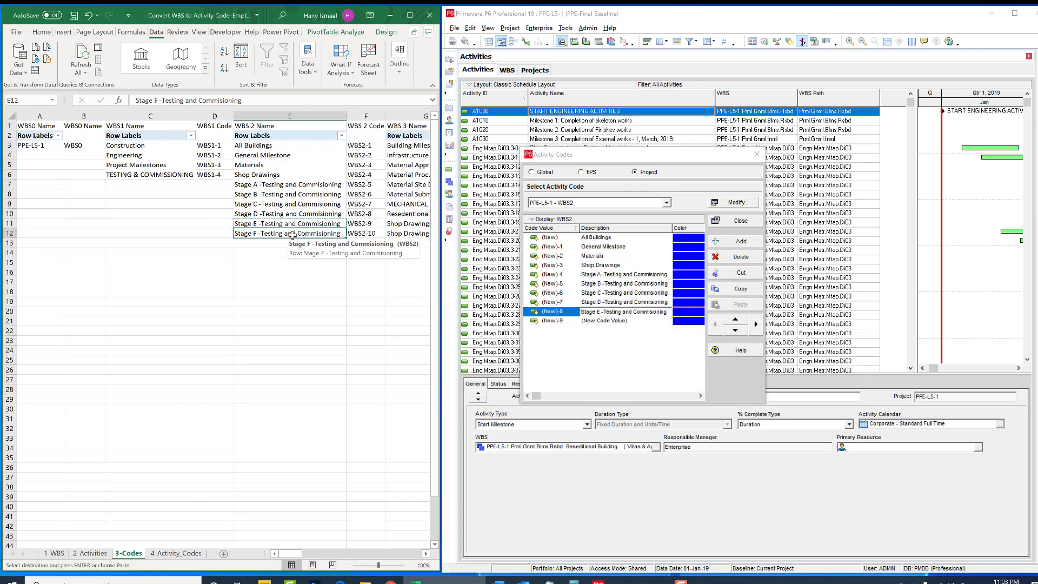
key("ctrl+c")
left_click(624, 321)
key("ctrl+v")
Step: Enter code values WBS2-1 through WBS2-5 for the first five descriptions
left_click(362, 146)
key("ctrl+c")
left_click(562, 238)
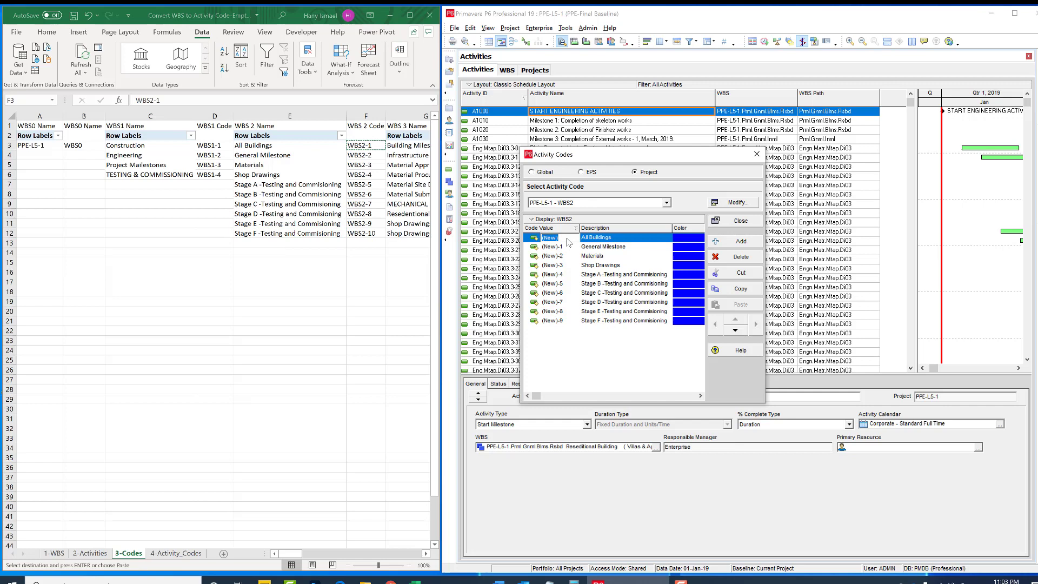
key("ctrl+v")
type("1")
key("Down")
type("WBS2-2")
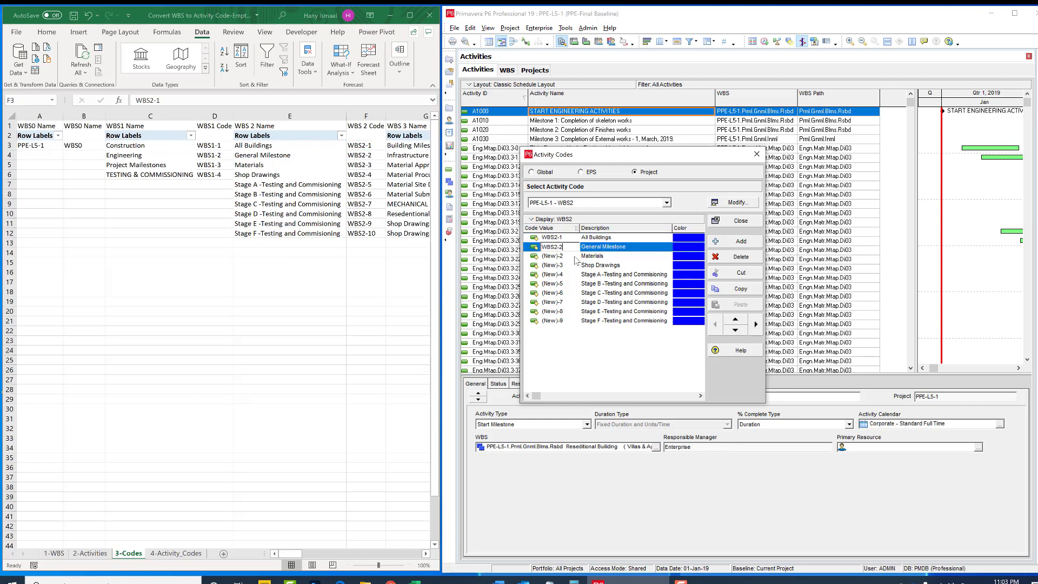
key("Down")
type("WBS2-3")
key("Down")
type("WBS2-4")
key("Down")
type("WBS2-5")
key("Down")
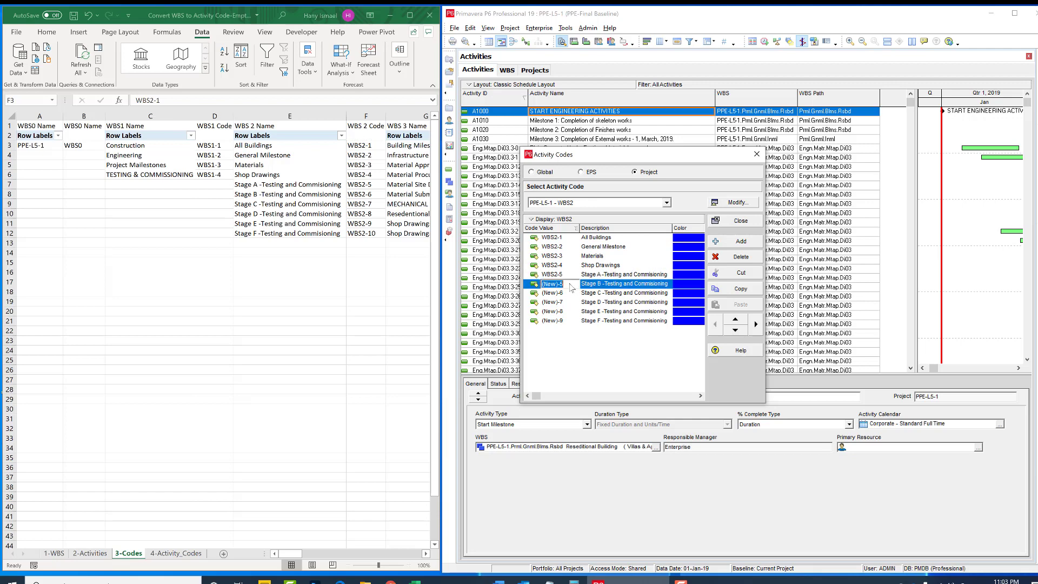
Step: Enter code values WBS2-6 through WBS2-10 for the remaining descriptions
type("WBS2-6")
key("Down")
type("WBS2-7")
key("Down")
type("WBS2-8")
key("Down")
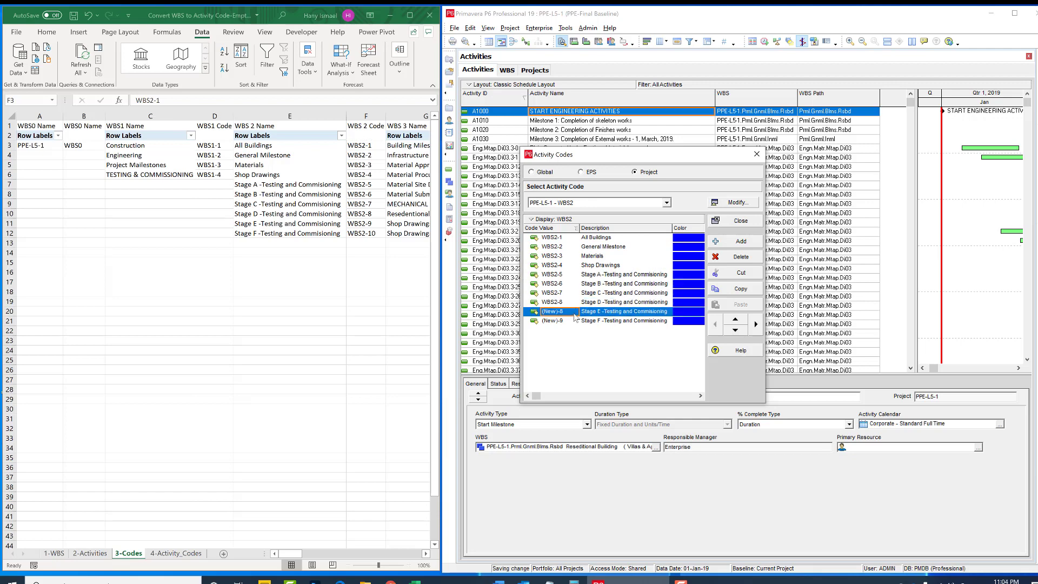
type("WBS2-9")
key("Down")
type("WBS2-10")
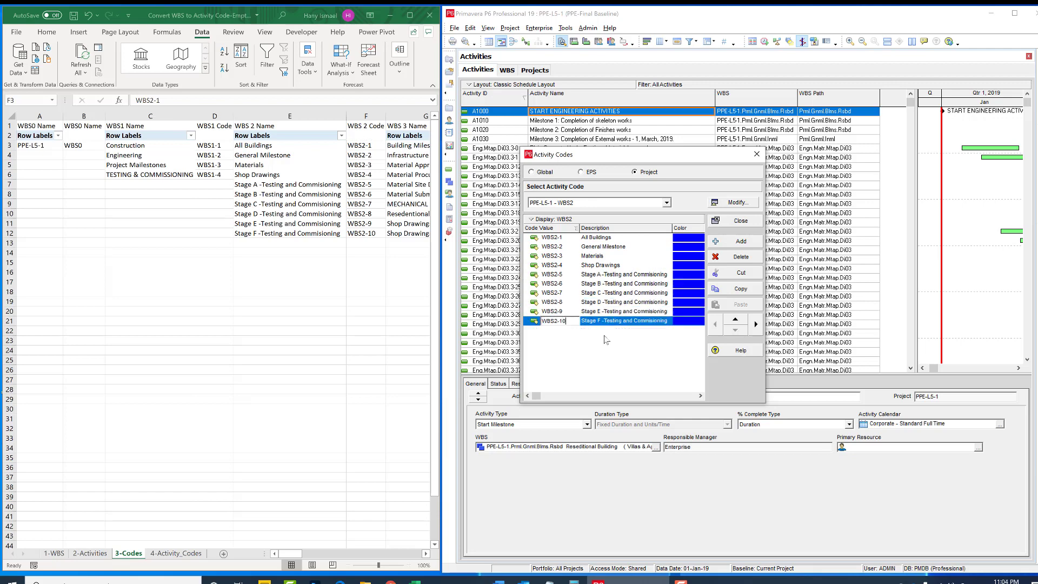
key("Return")
Step: Start an XLSX export of activities for project PPE-L5-1
left_click(739, 222)
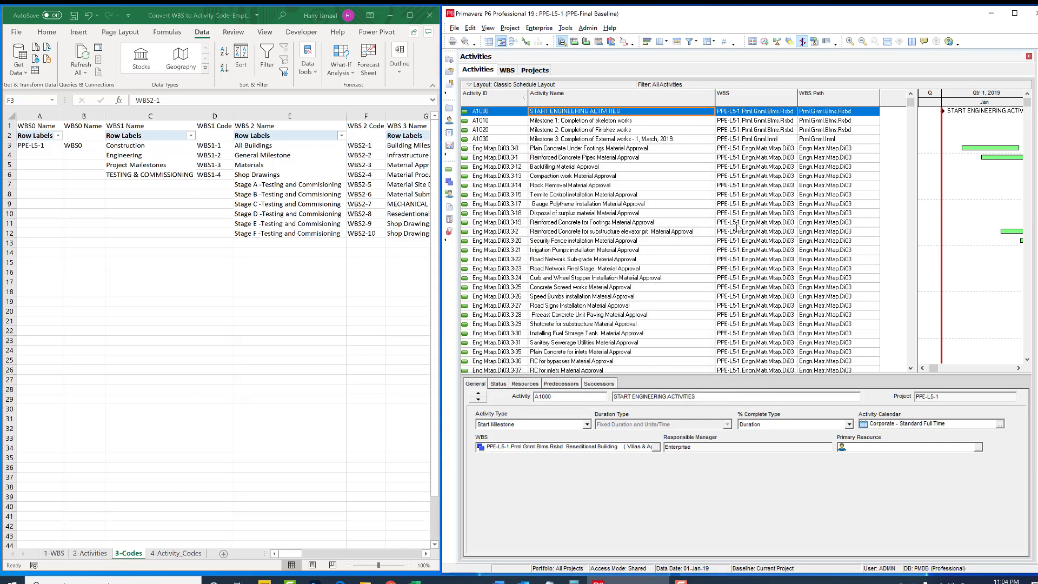
left_click(389, 15)
left_click(1014, 13)
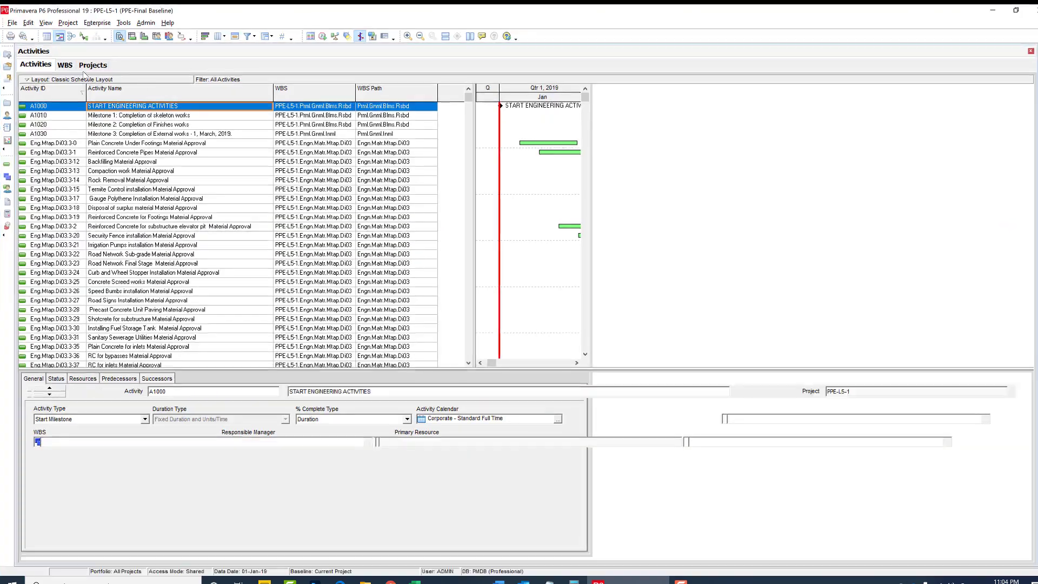
left_click(15, 21)
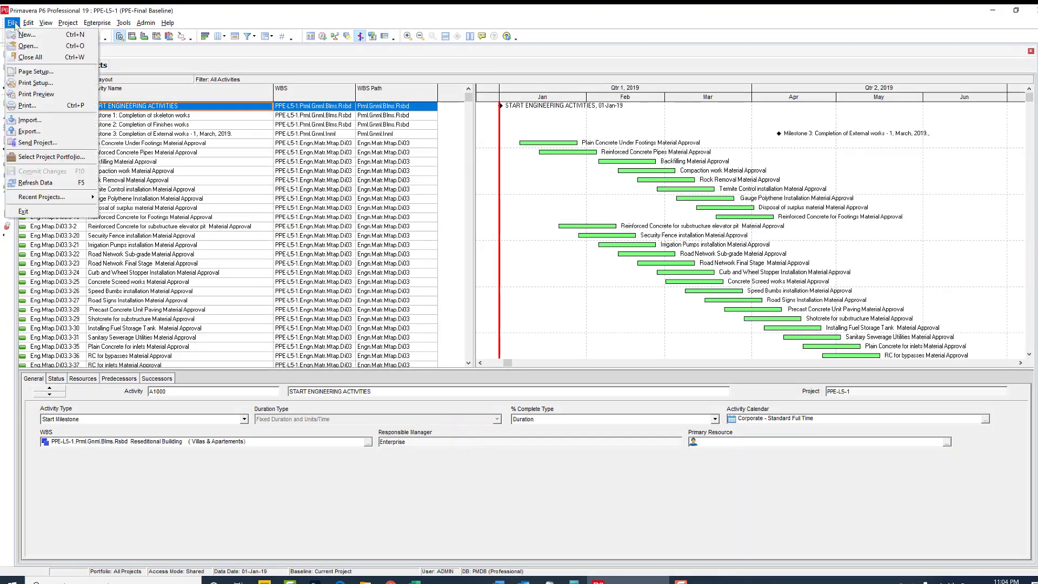
left_click(66, 132)
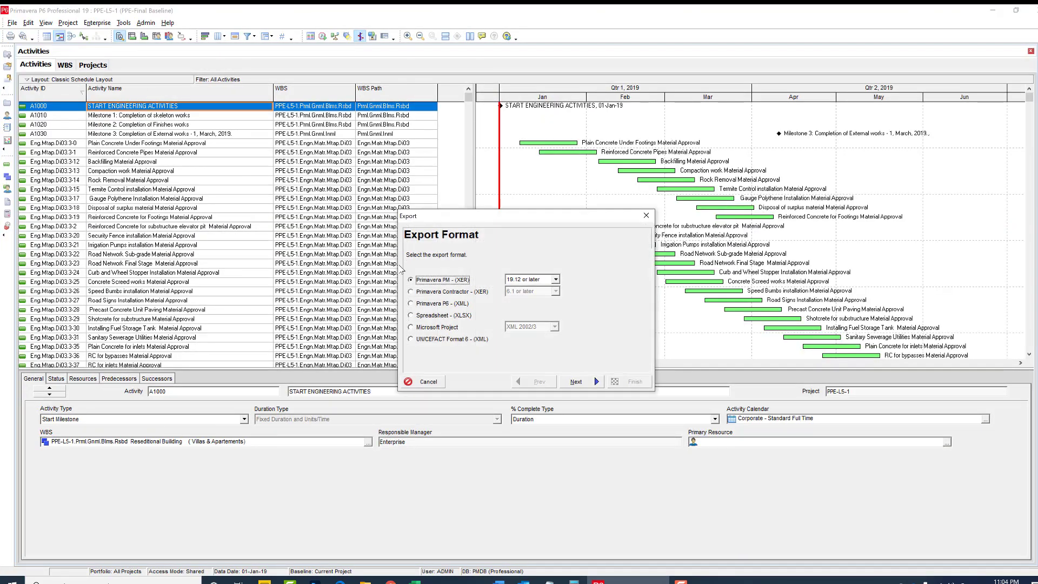
left_click(446, 315)
left_click(575, 381)
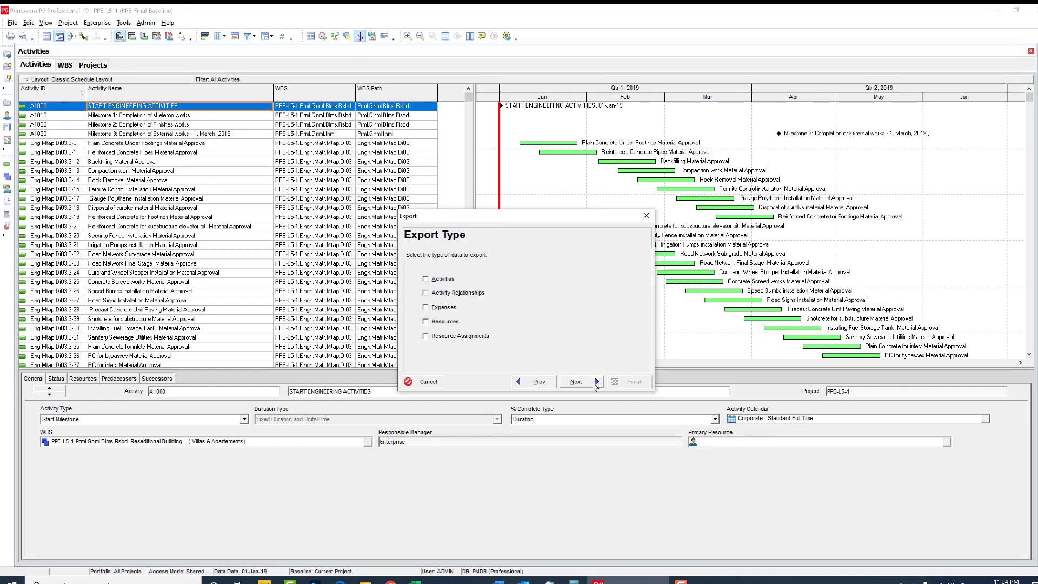
left_click(439, 280)
left_click(575, 381)
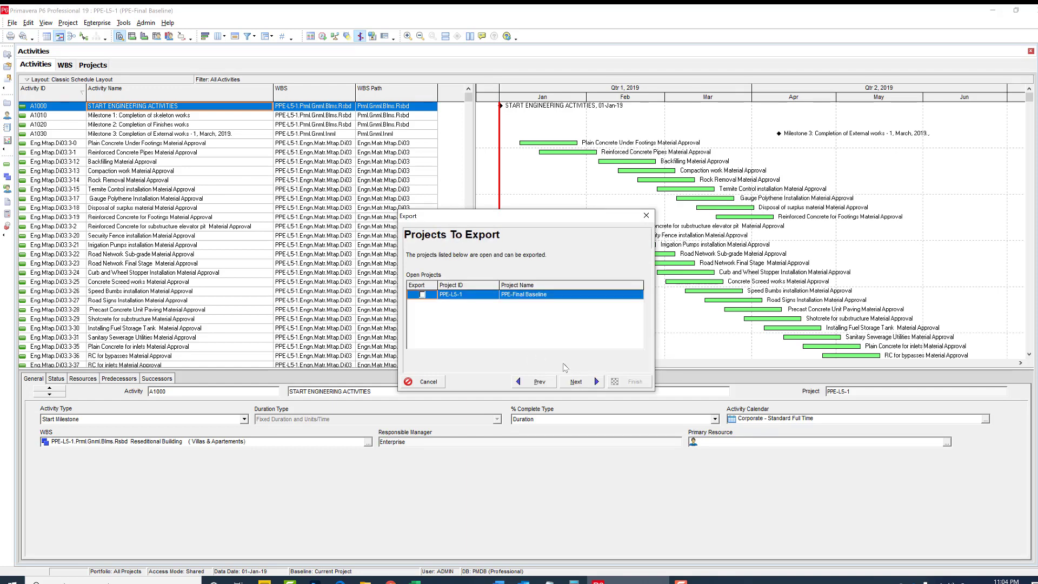
left_click(423, 294)
left_click(576, 381)
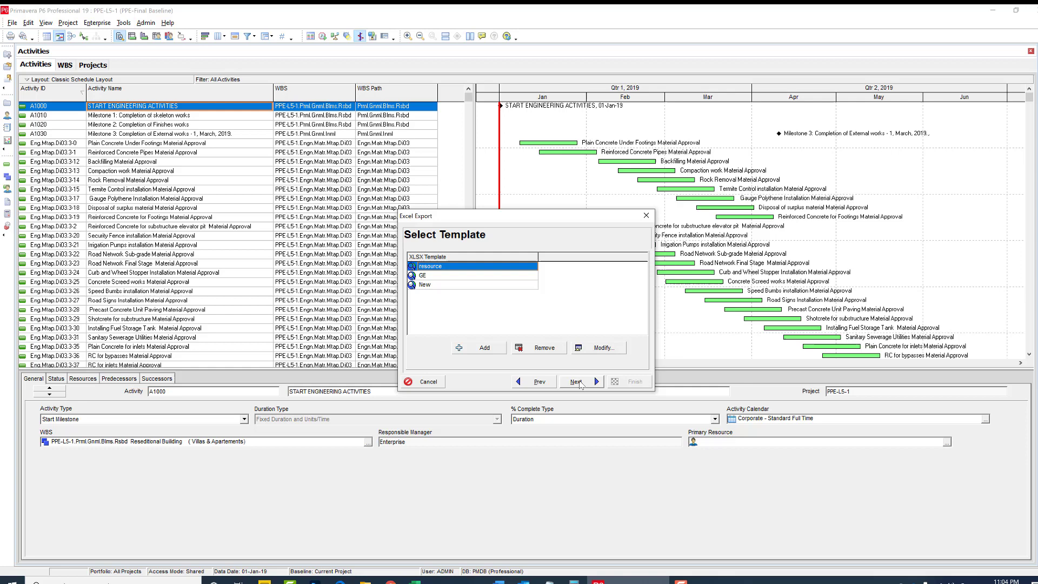
Step: In the New template, remove Activity Name, Start, Finish and Resources columns
left_click(430, 285)
left_click(600, 348)
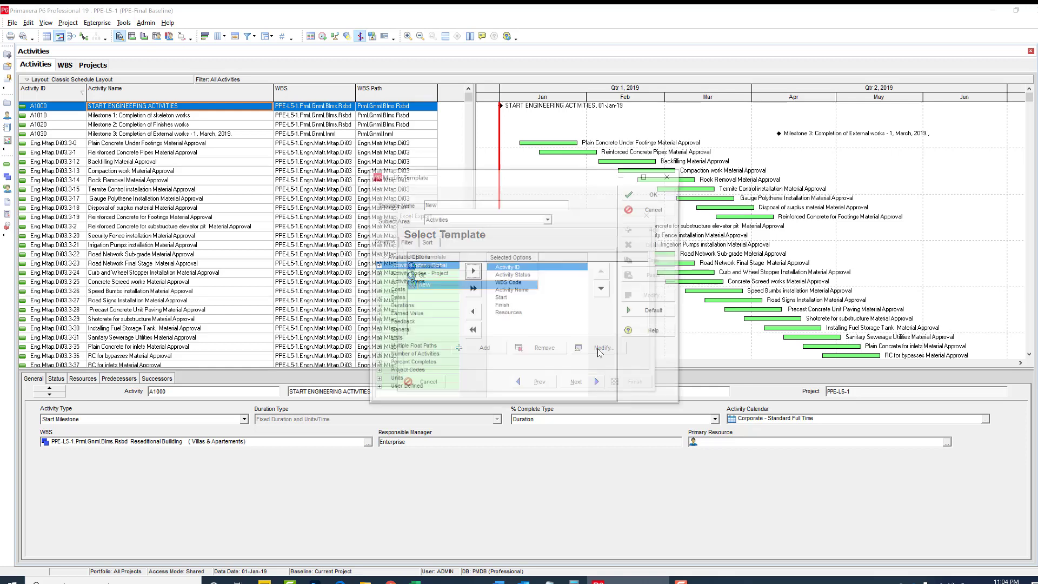
left_click(532, 276)
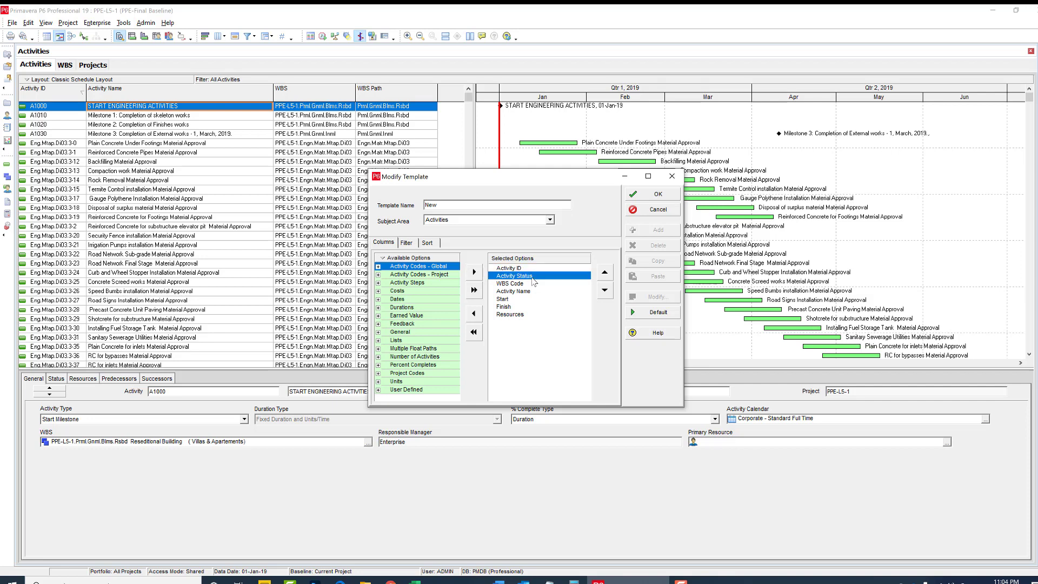
left_click(530, 284)
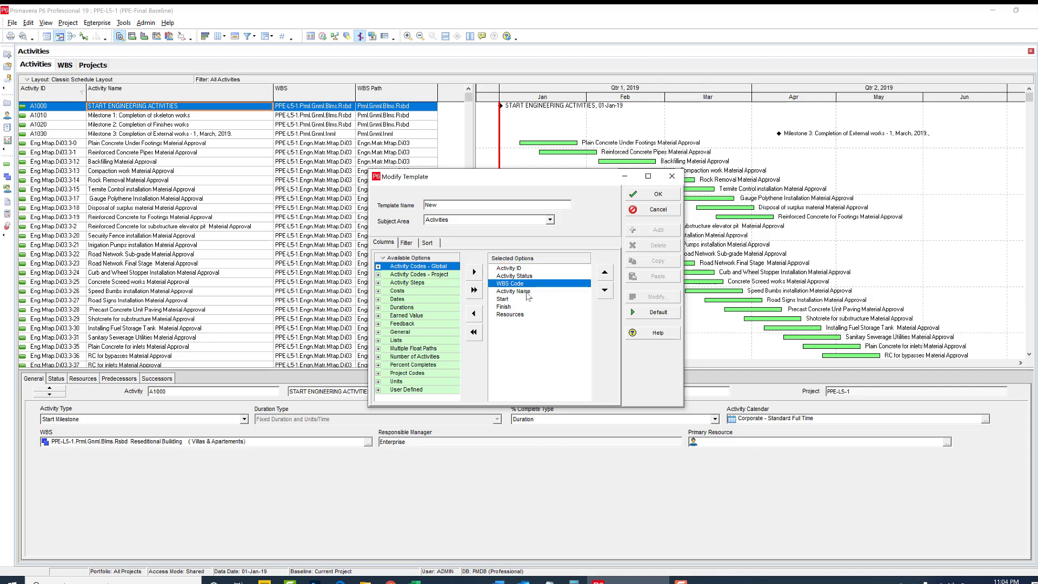
double_click(528, 295)
double_click(528, 295)
double_click(528, 296)
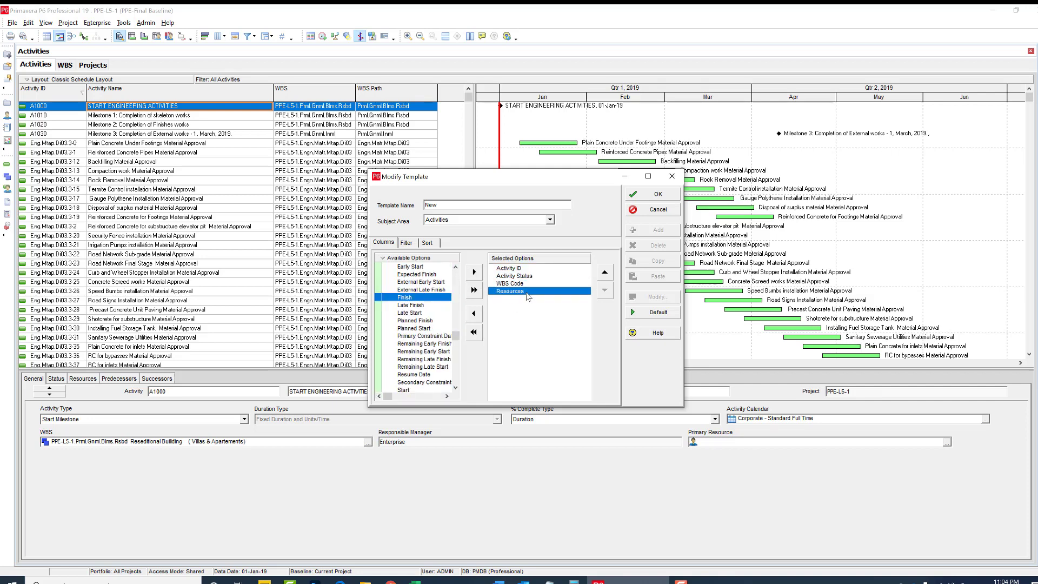
double_click(527, 296)
Step: Add the WBS0, WBS1 and WBS2 project activity code columns to the template
left_click_drag(458, 346, 462, 272)
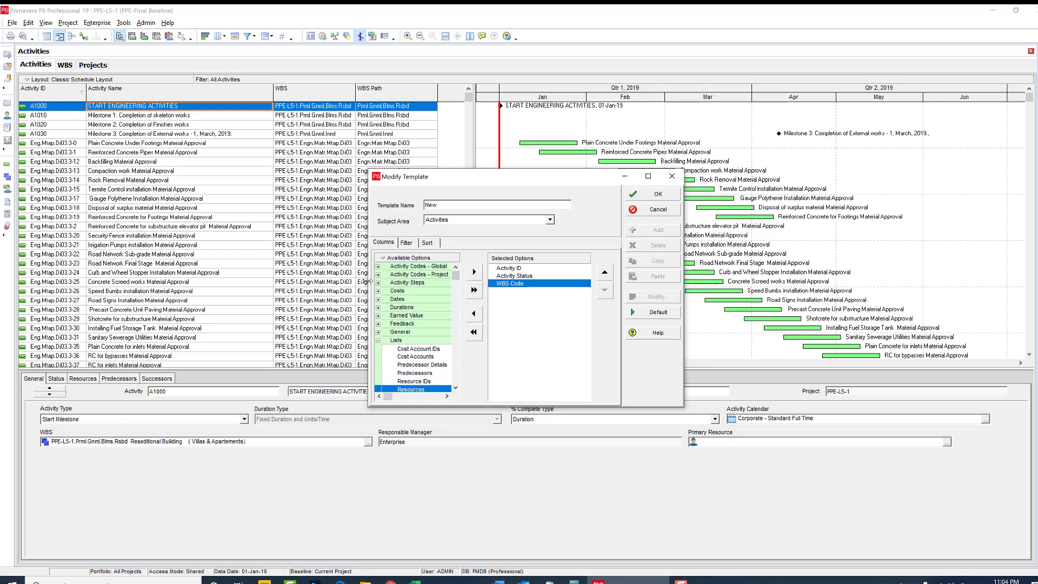
left_click_drag(367, 281, 331, 281)
left_click(341, 275)
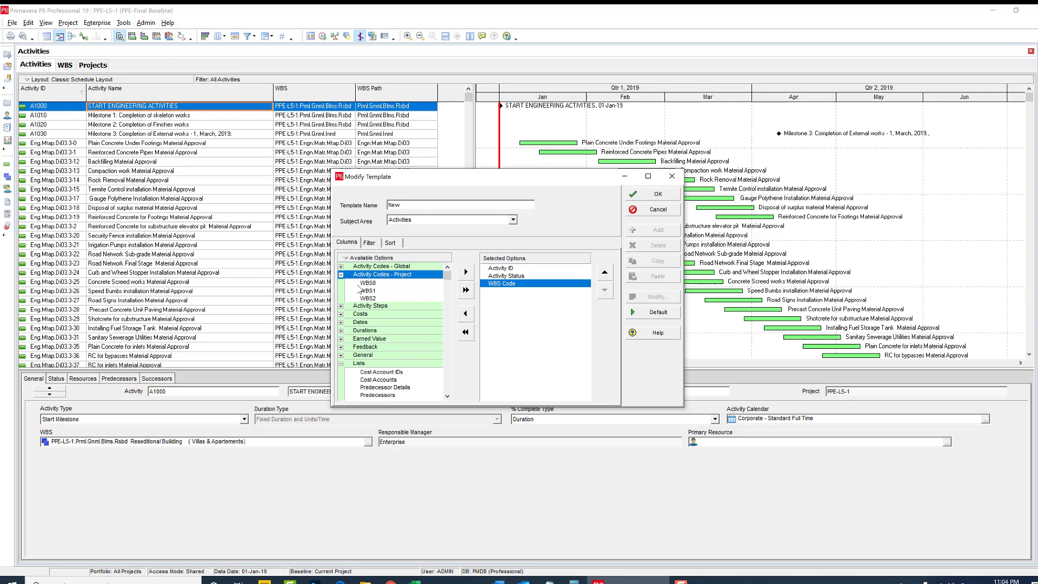
double_click(373, 284)
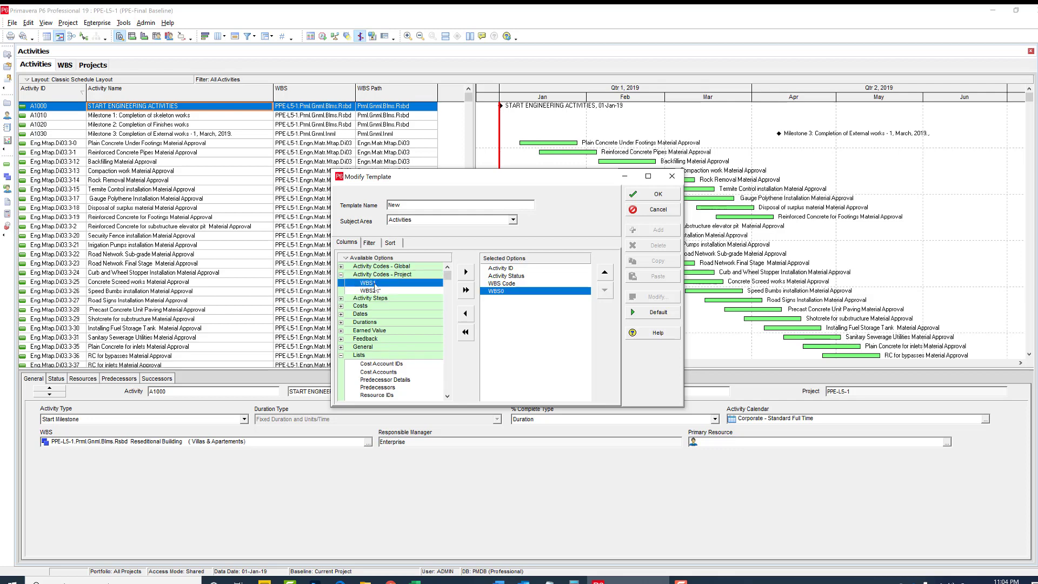
double_click(373, 284)
double_click(373, 283)
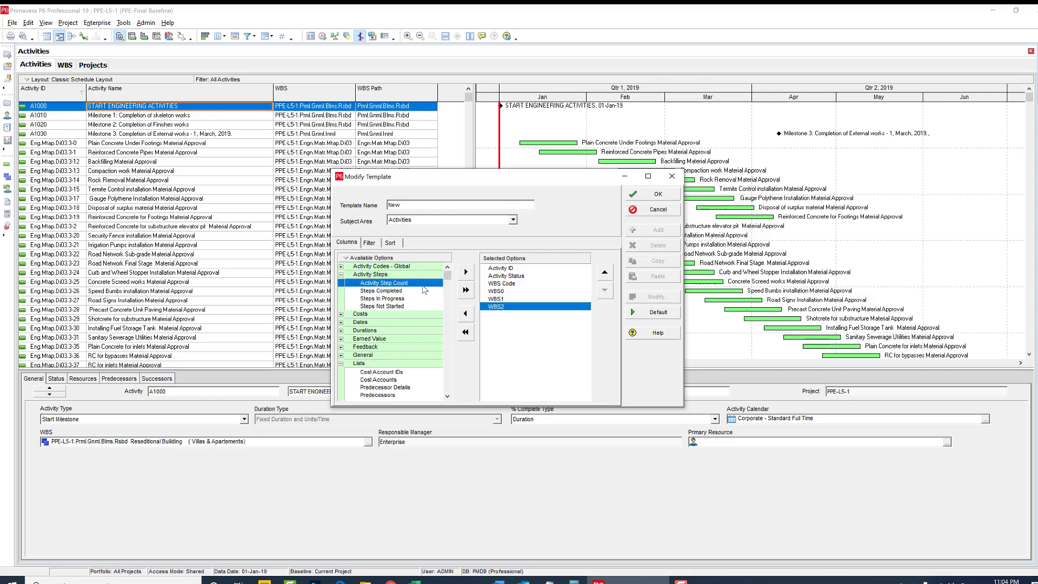
left_click(658, 194)
Step: Finish the export to PPE-L5-1-Activities.xlsx
left_click(576, 381)
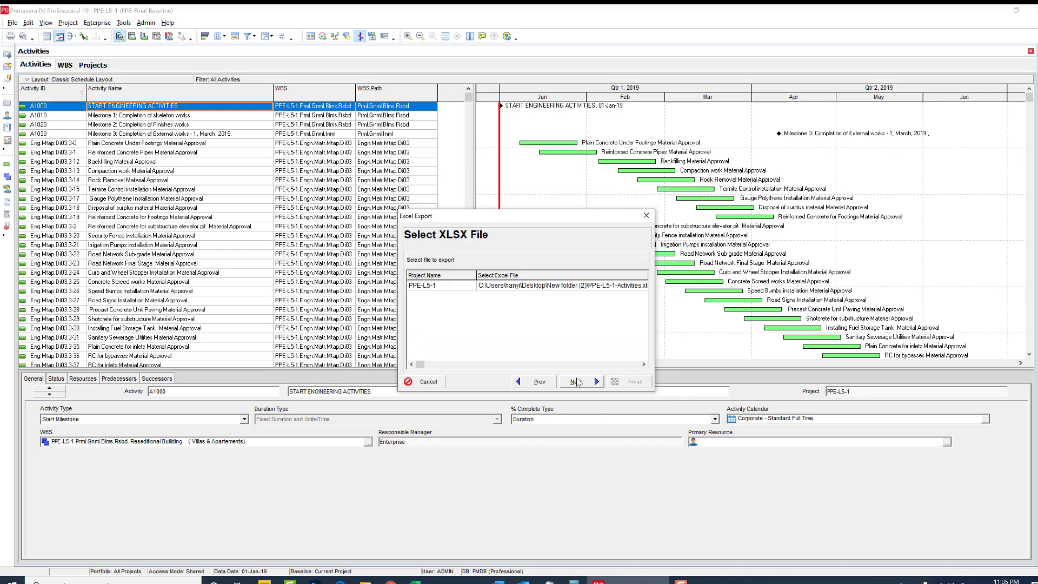
left_click(577, 382)
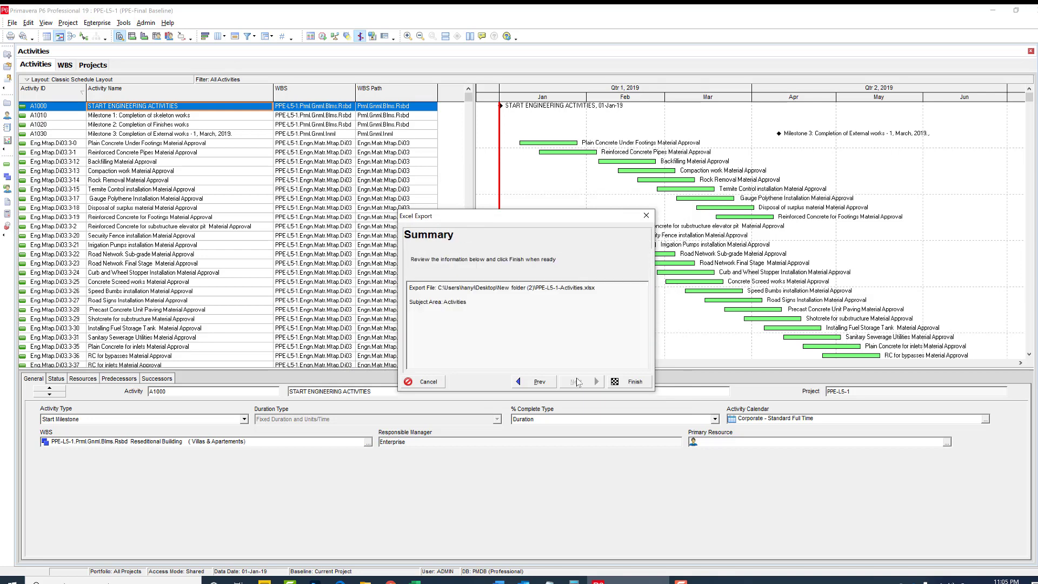
left_click(640, 382)
left_click(641, 383)
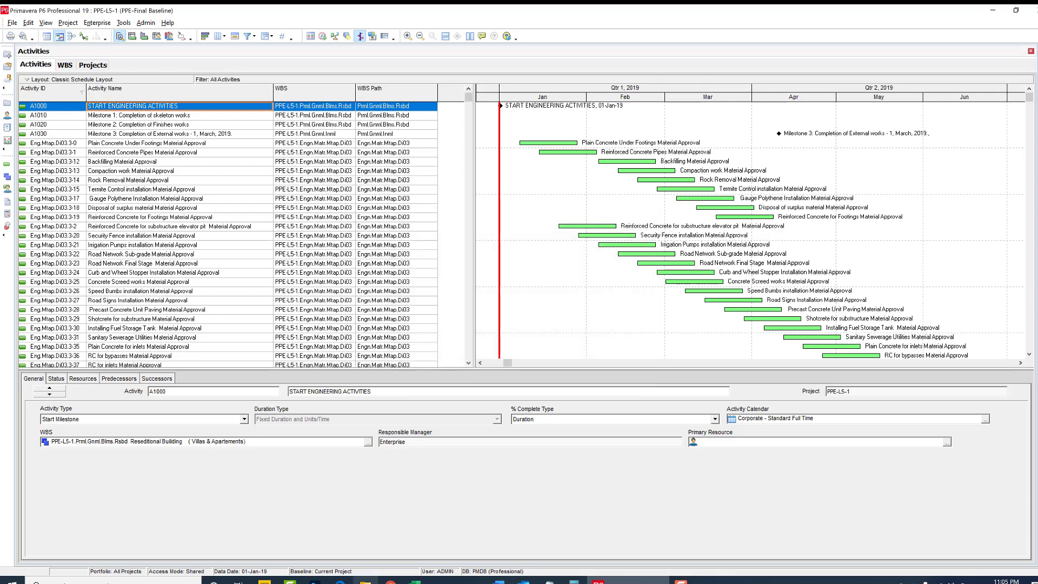
Step: Open Desktop's New folder (2) sorted by date and select PPE-L5-1-Activities.xlsx
key("super+e")
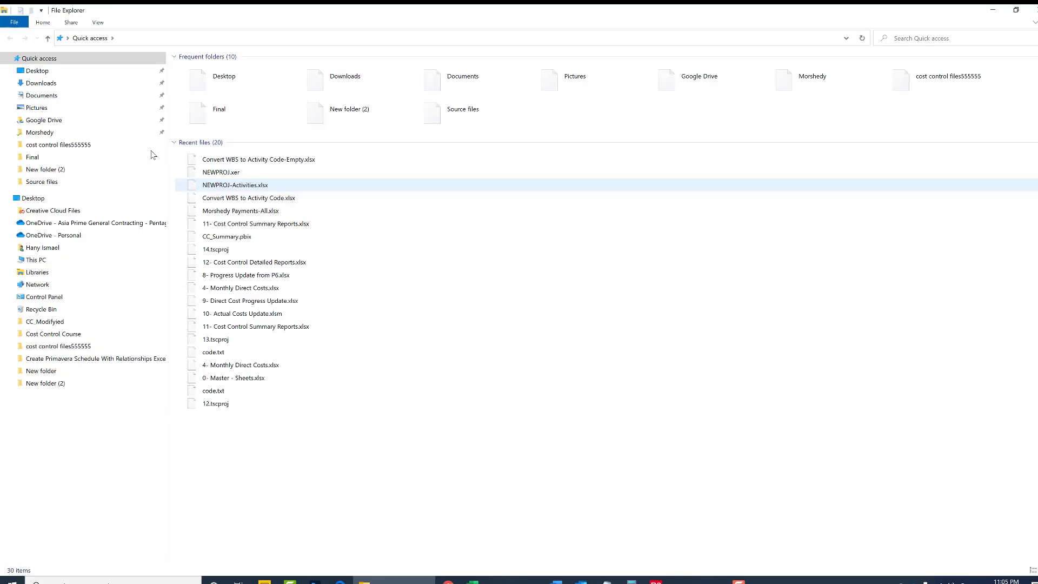
left_click(39, 71)
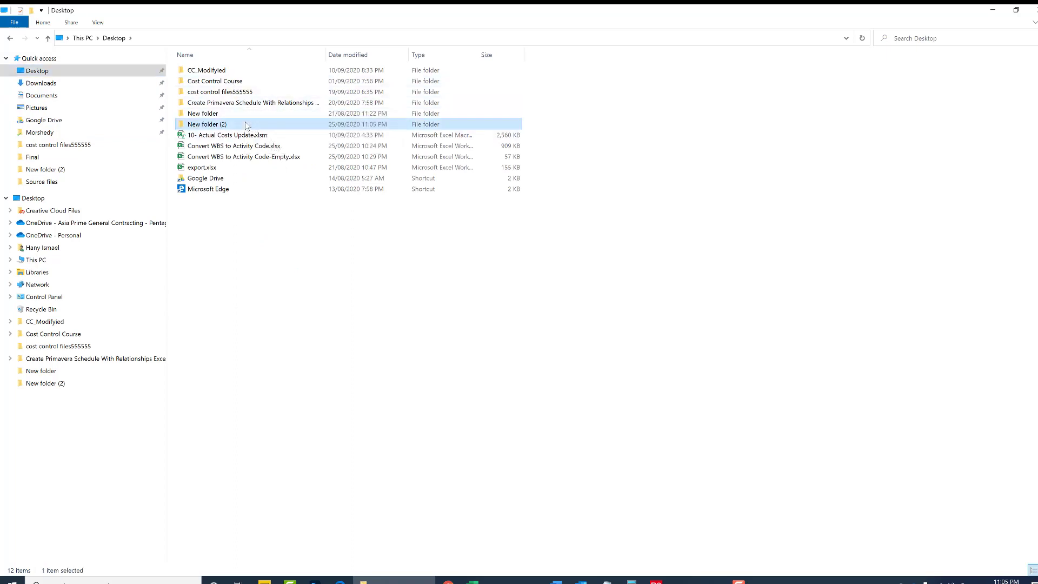
double_click(246, 125)
left_click(362, 54)
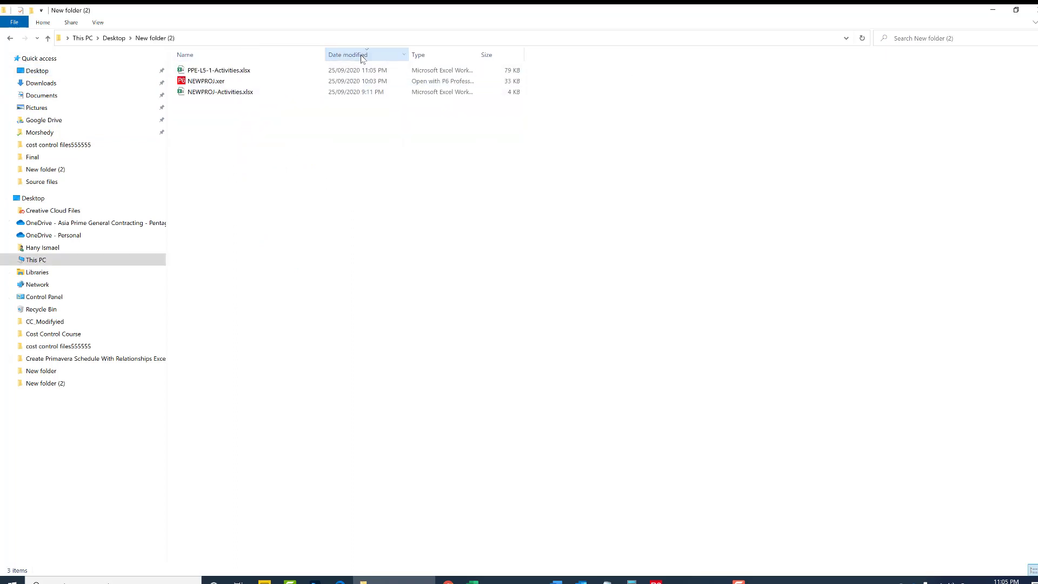
left_click(235, 76)
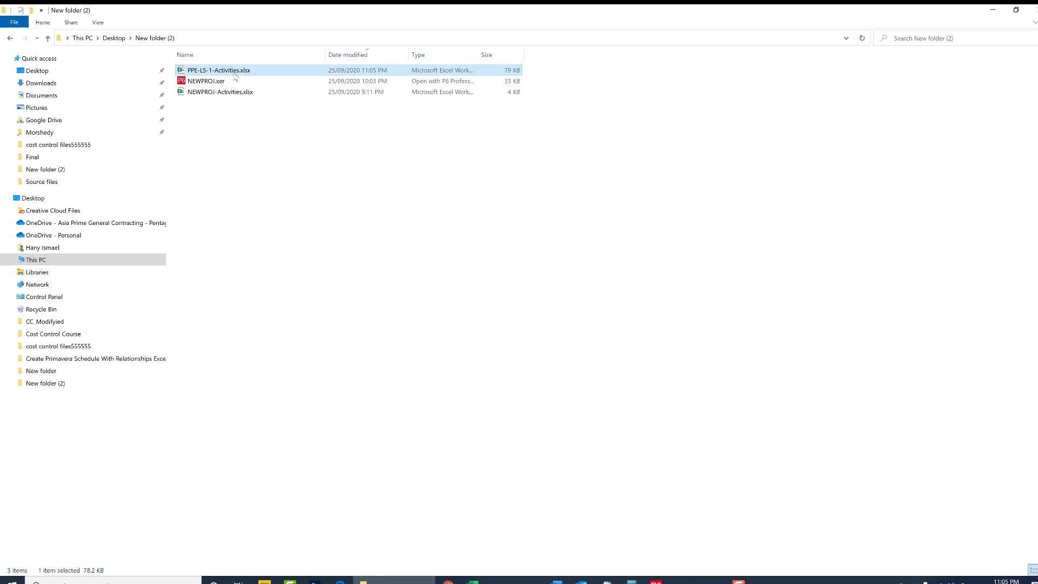
Step: Open PPE-L5-1-Activities.xlsx maximized and autofit columns A through G
double_click(235, 75)
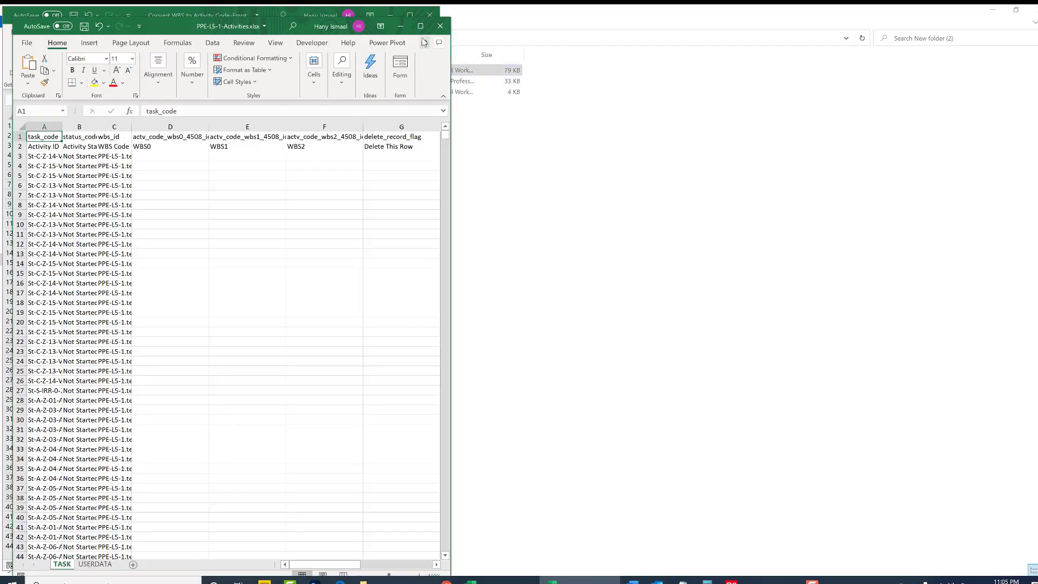
left_click(420, 26)
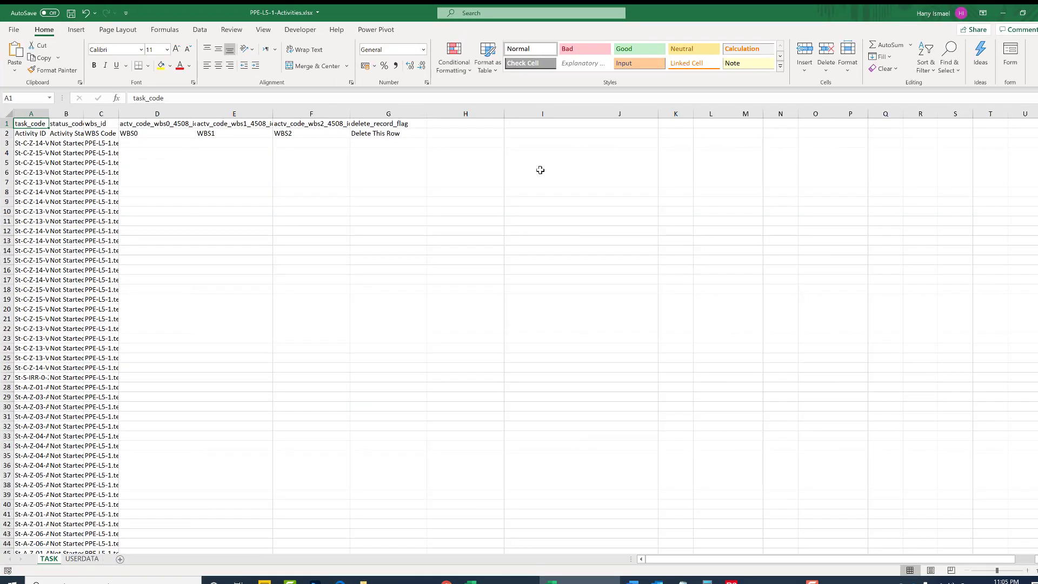
left_click_drag(30, 113, 427, 113)
double_click(427, 113)
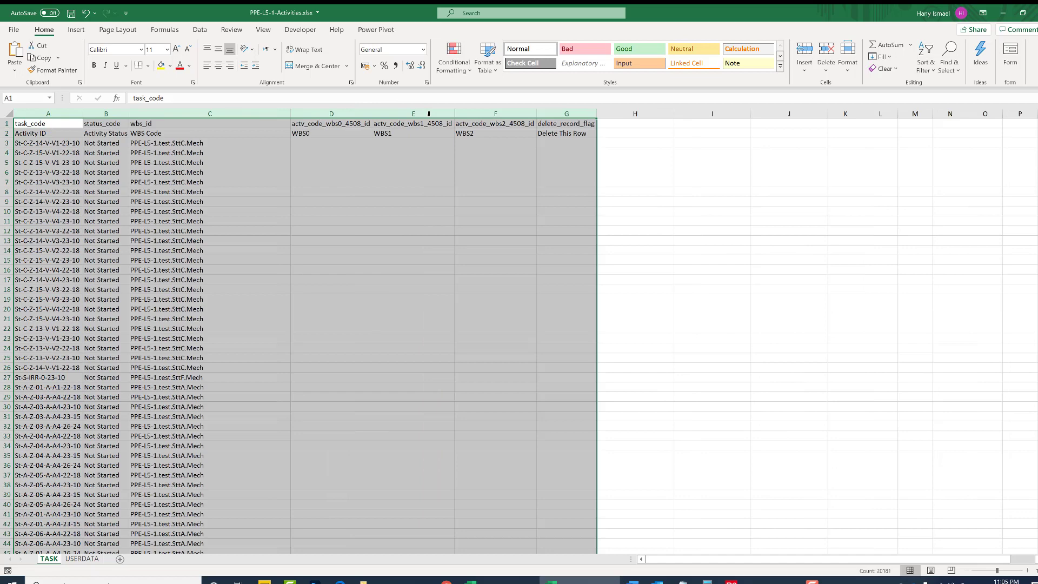
Step: In D3, enter a VLOOKUP of A3 against 4-Activity_Codes columns A:B, column 2, exact match
left_click(341, 145)
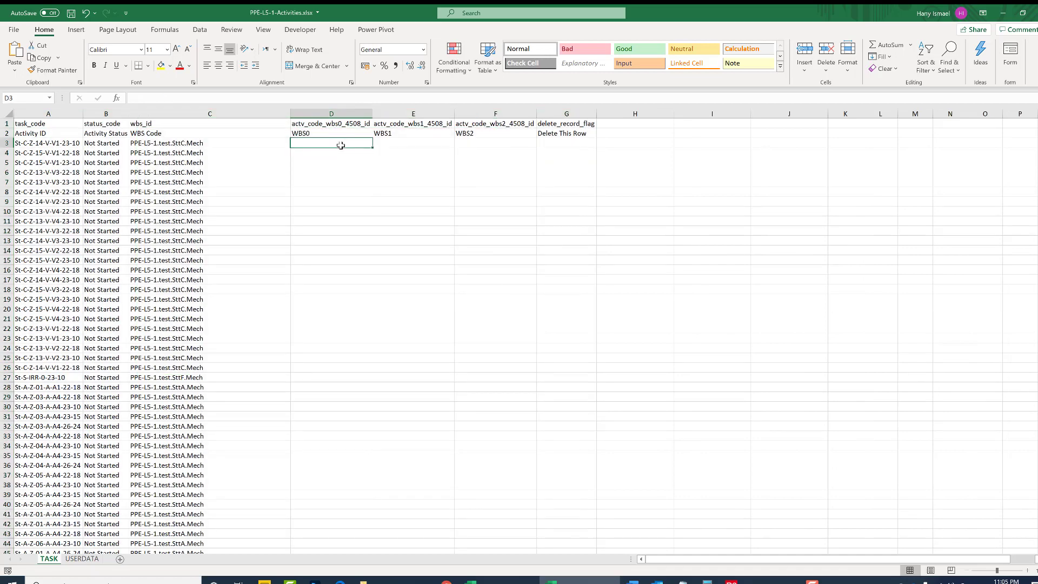
type("=vl")
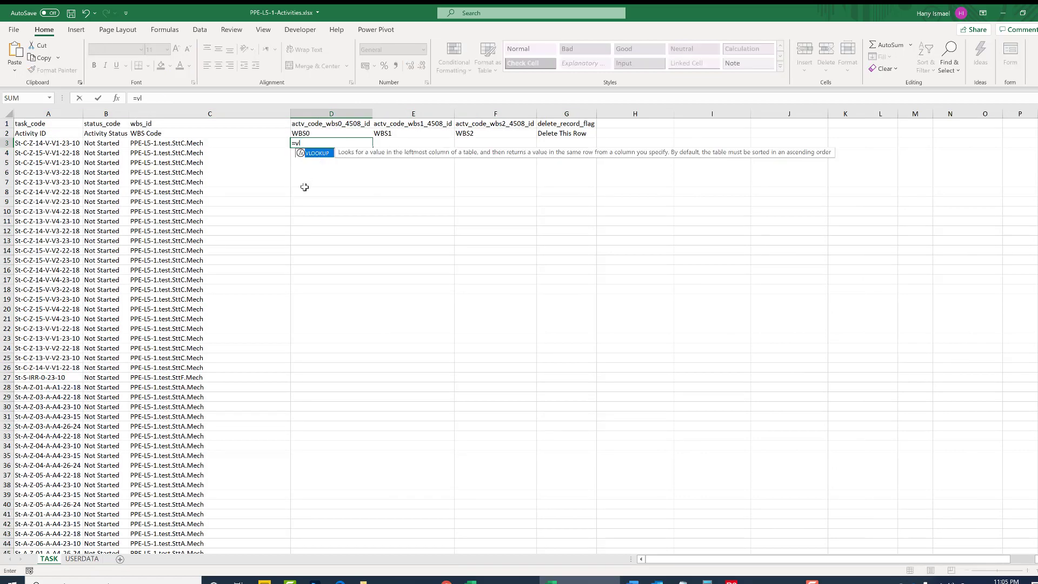
double_click(325, 158)
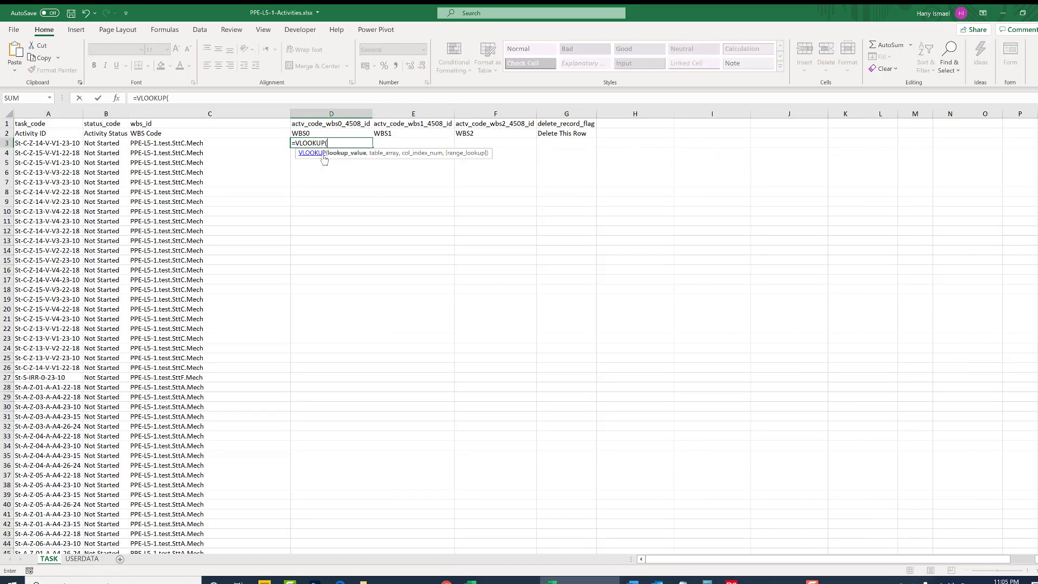
left_click(67, 144)
type(",")
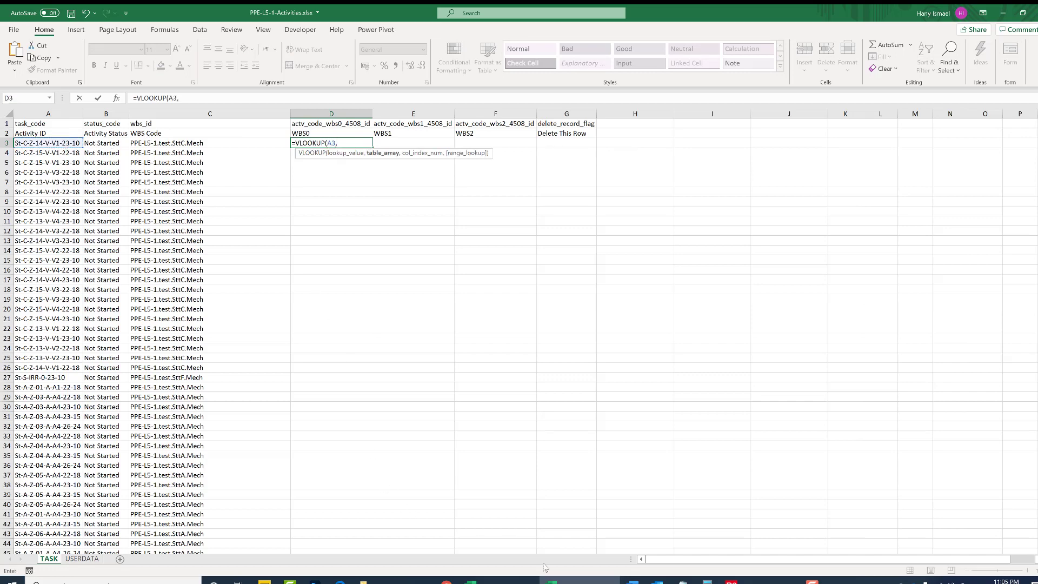
mouse_move(551, 580)
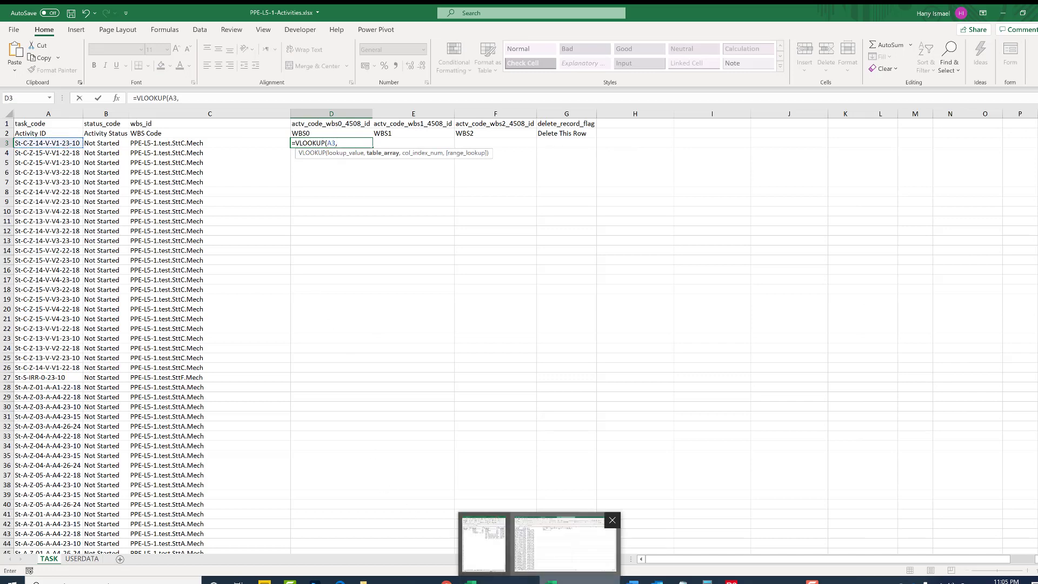
left_click(565, 544)
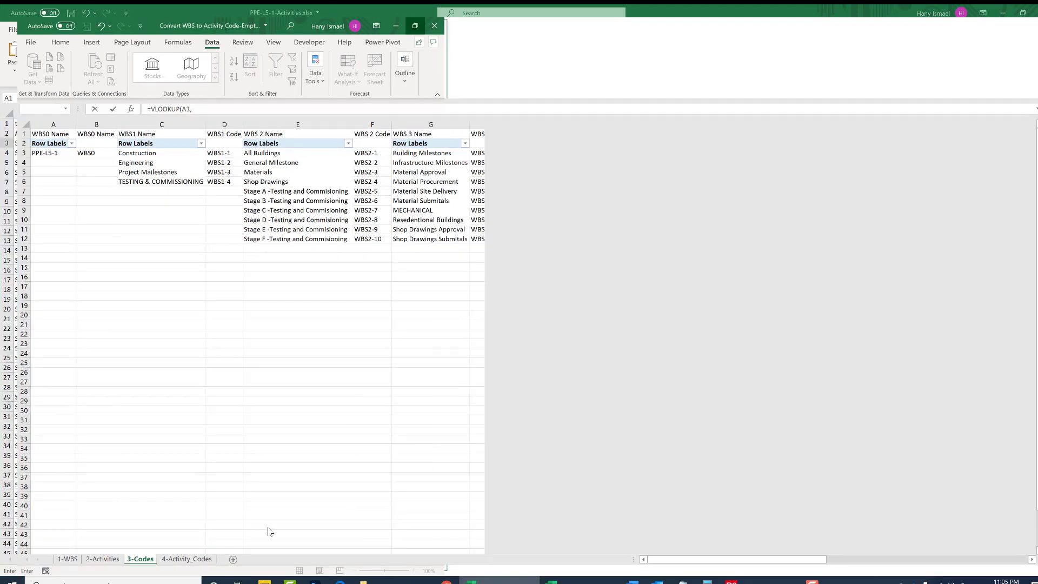
left_click(173, 559)
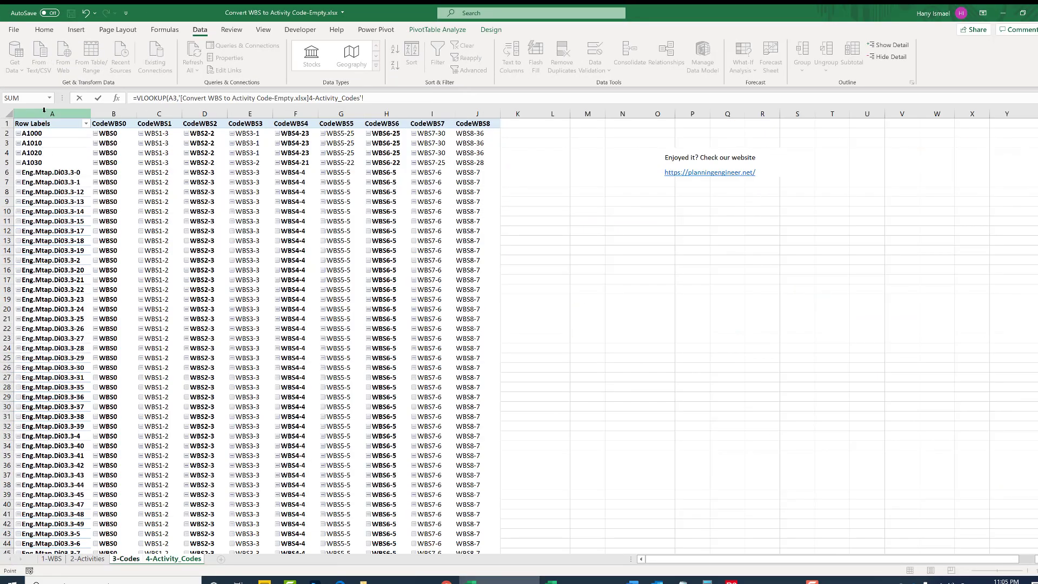
left_click_drag(44, 110, 111, 113)
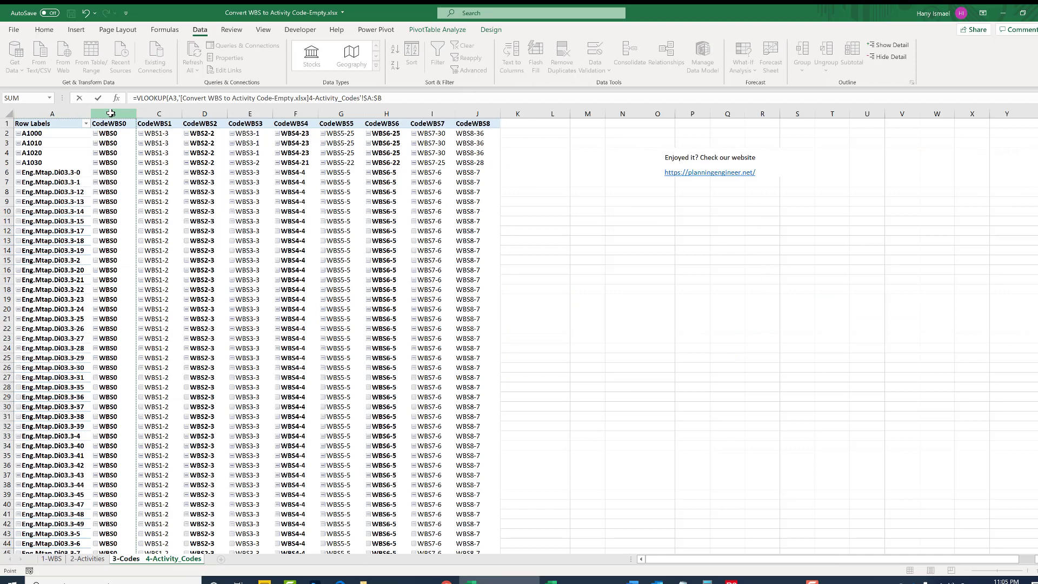
type(",2,")
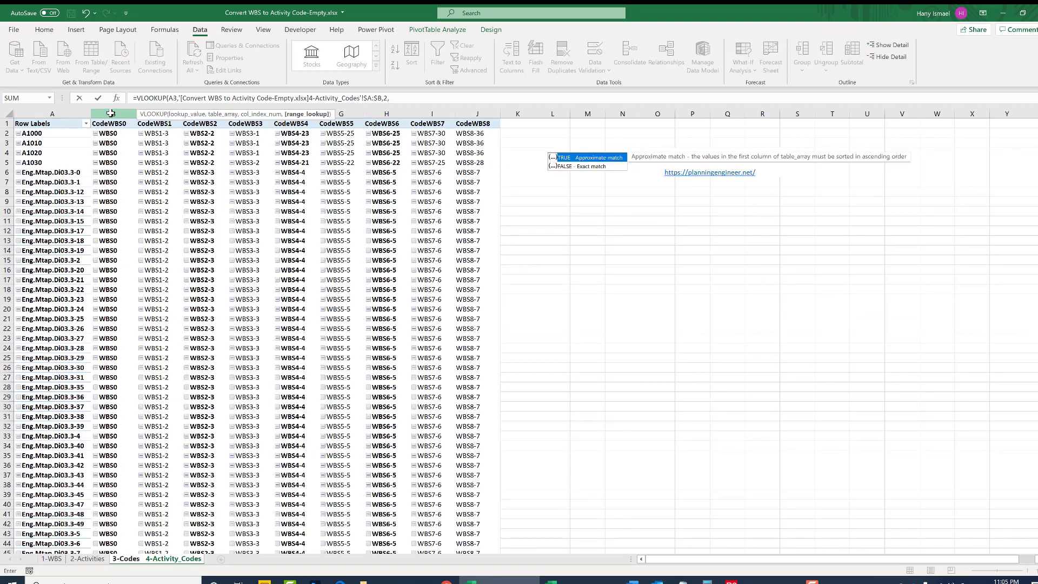
double_click(608, 167)
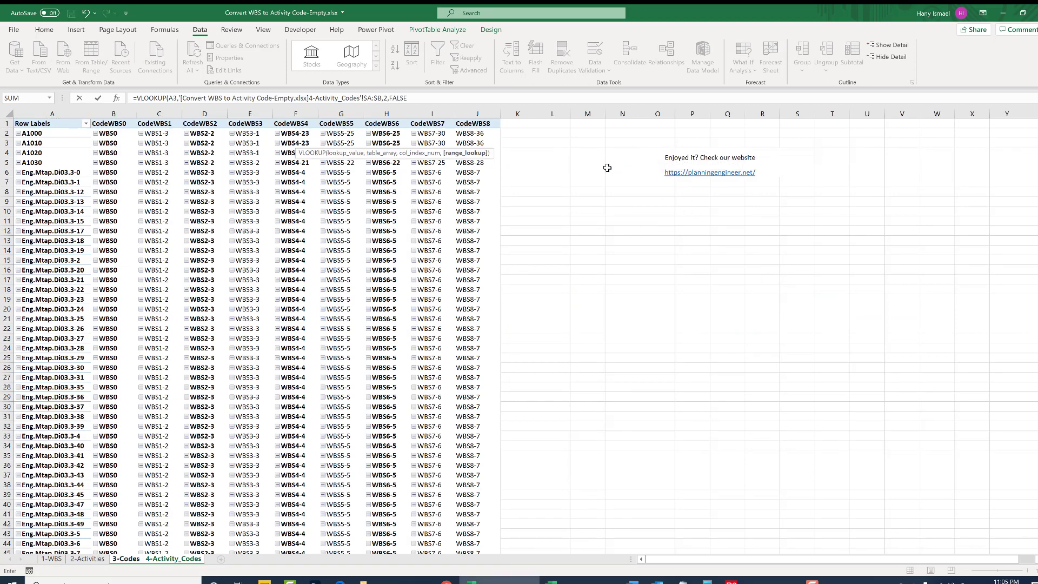
key("Return")
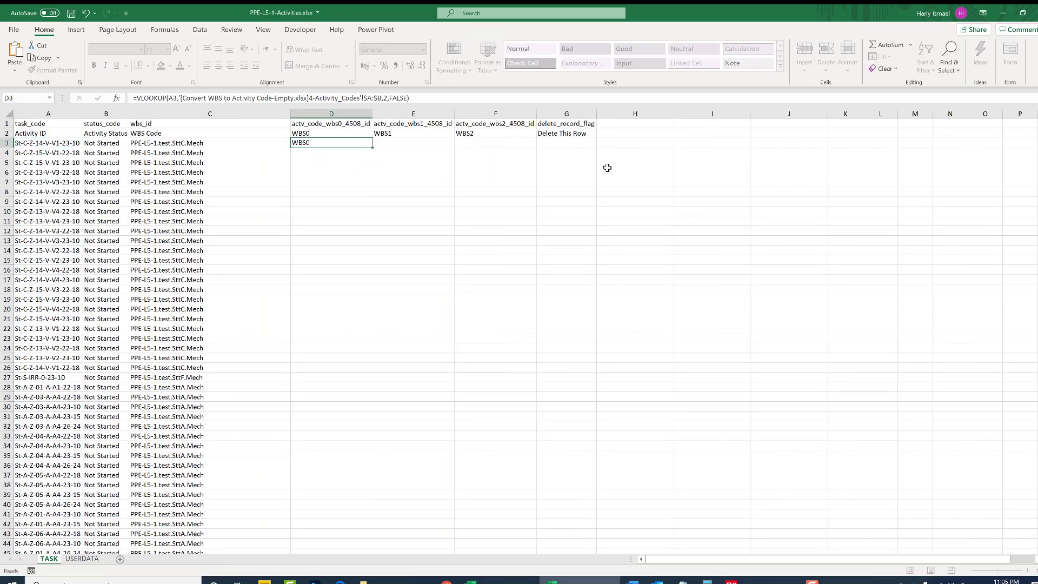
Step: Fill the WBS0 lookup formula down the whole of column D
left_click(331, 144)
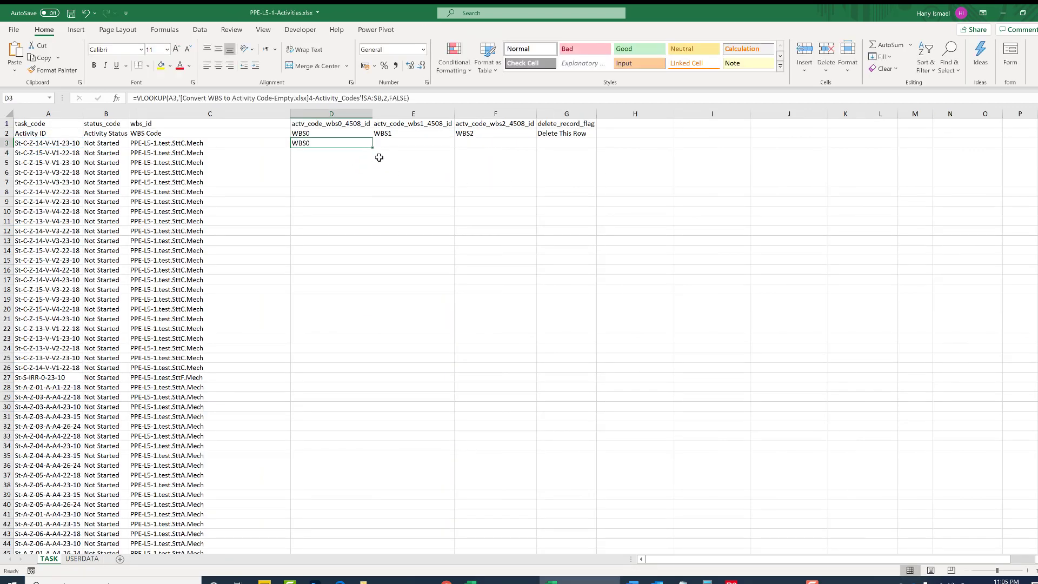
double_click(373, 148)
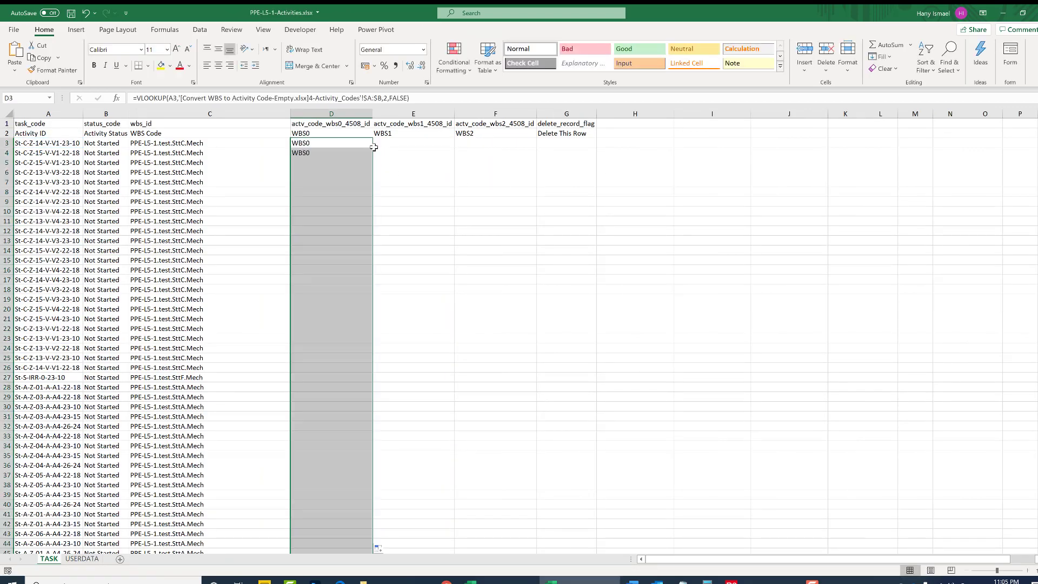
left_click(411, 145)
Step: Fill column E with VLOOKUP(A3, 4-Activity_Codes!$A:$C, 3, FALSE) to get WBS1 codes
type("=vl")
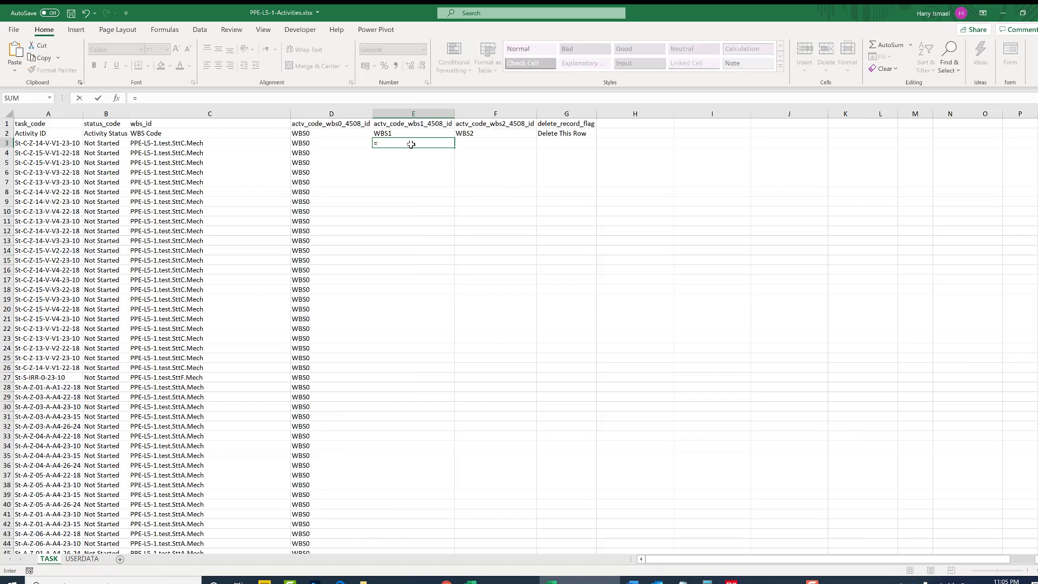
double_click(398, 153)
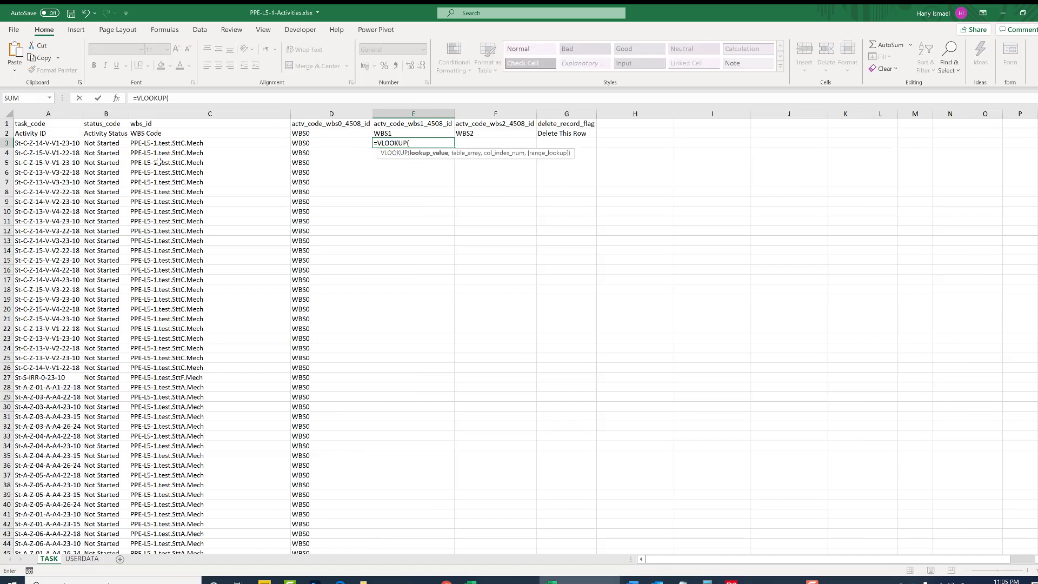
left_click(50, 144)
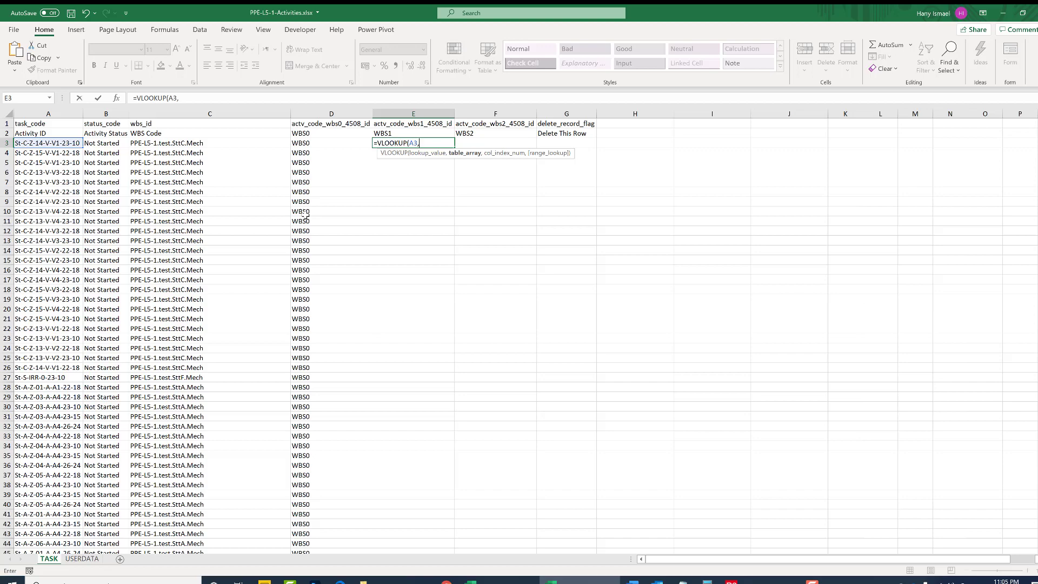
key("ctrl+Tab")
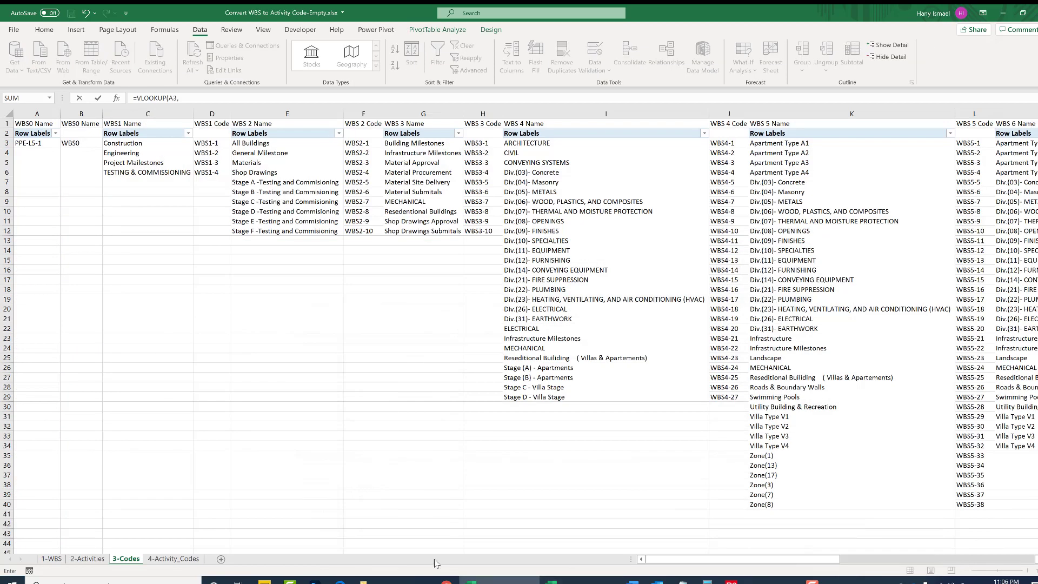
left_click(185, 558)
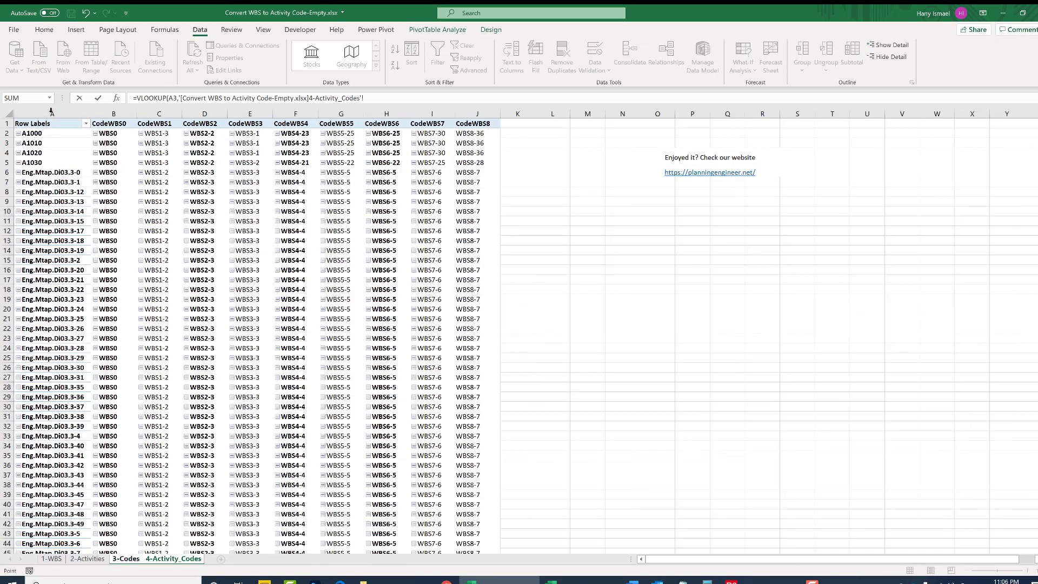
left_click_drag(52, 111, 153, 111)
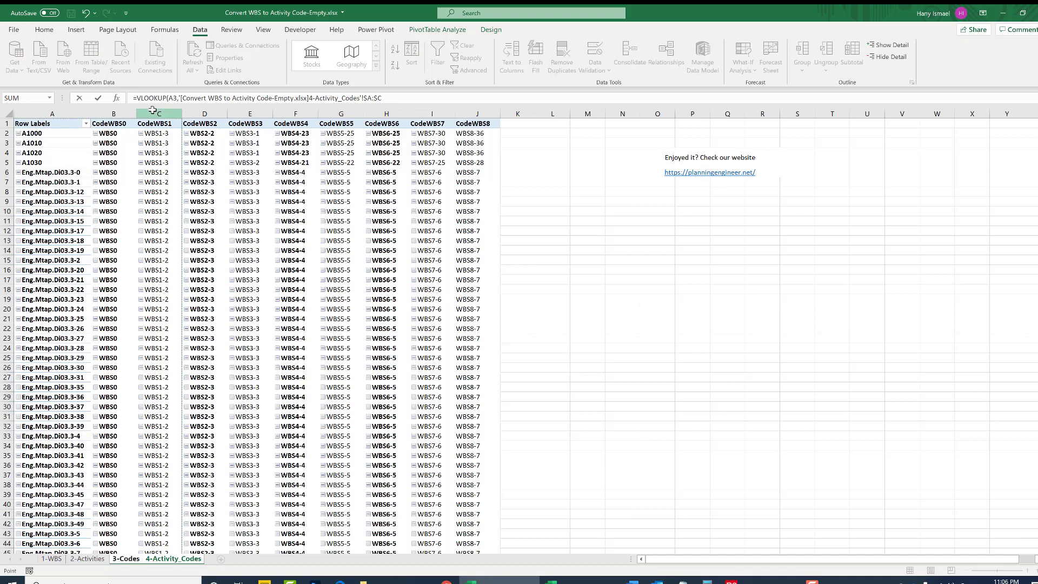
type(",")
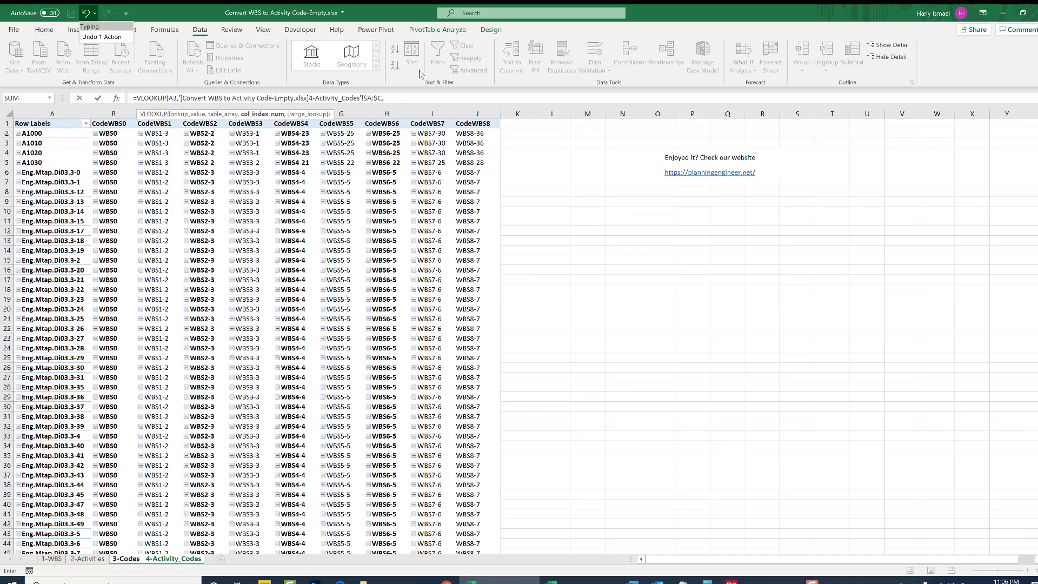
left_click(408, 98)
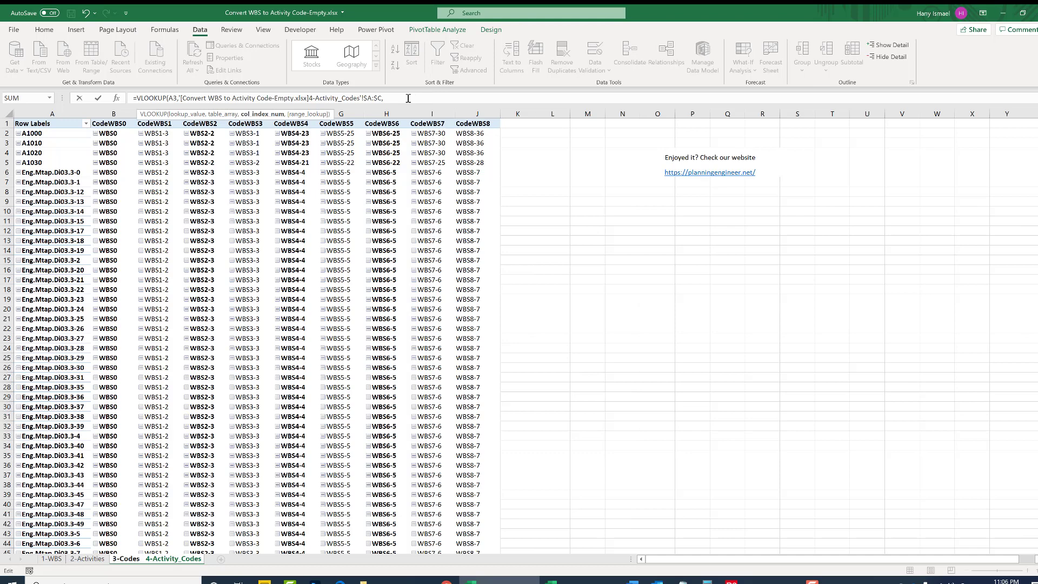
type(",")
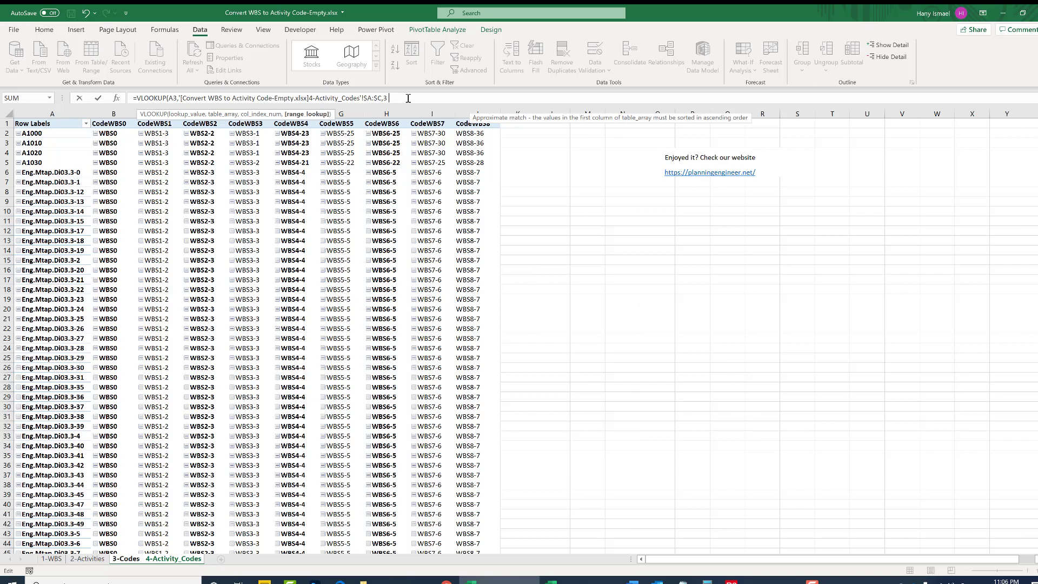
double_click(427, 127)
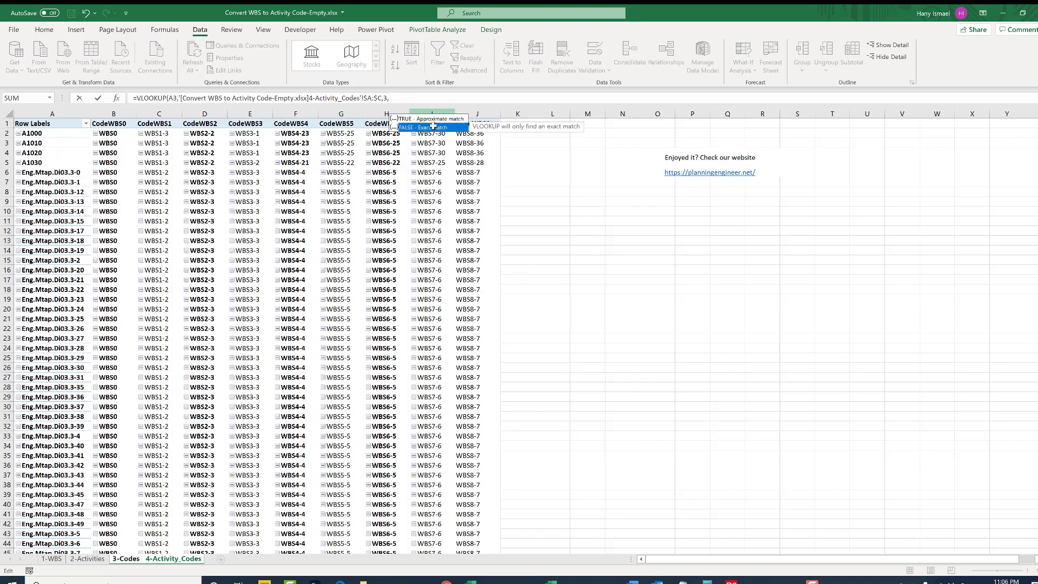
key("Return")
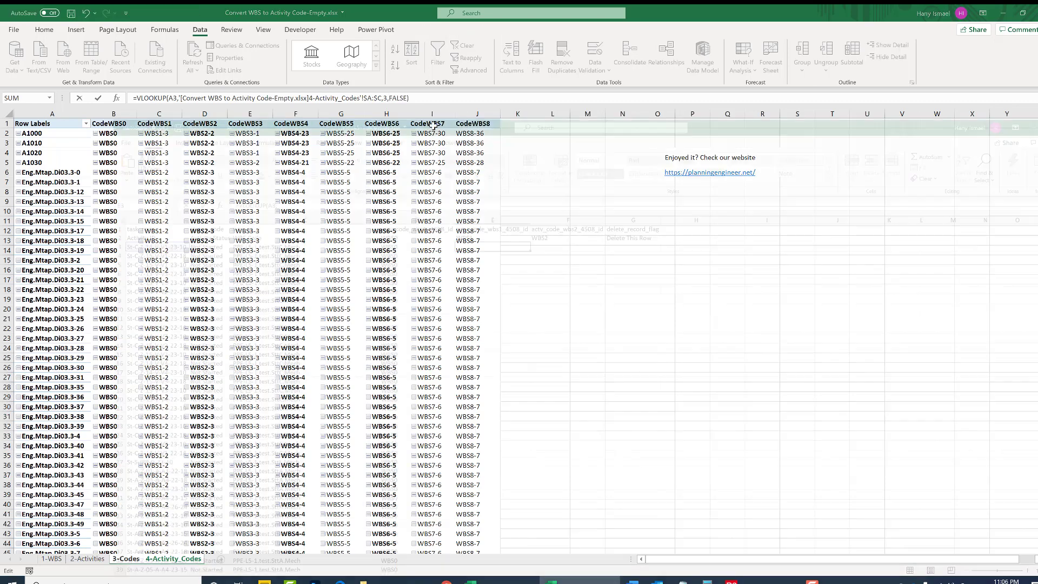
left_click(433, 145)
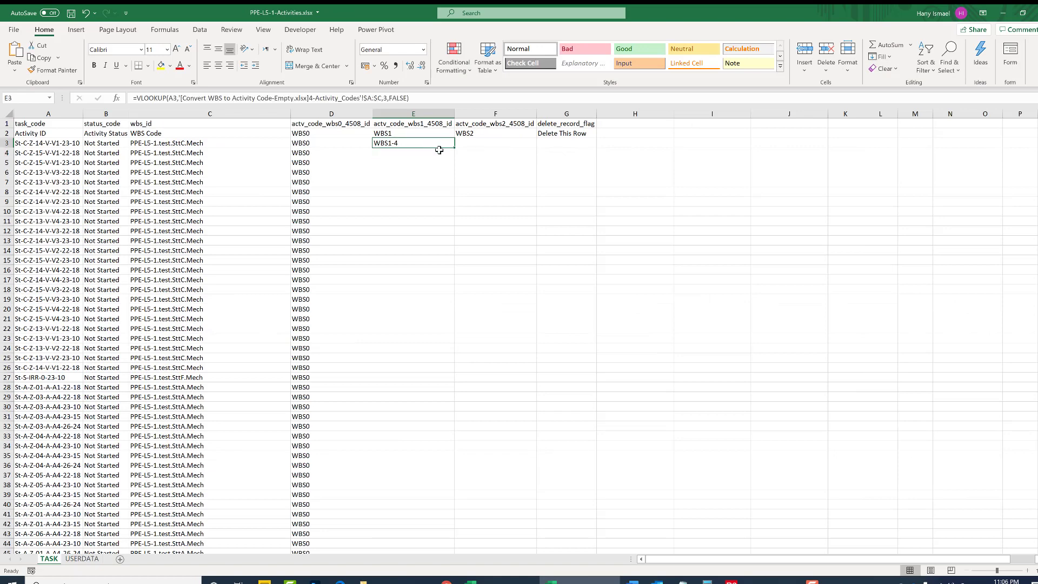
double_click(456, 148)
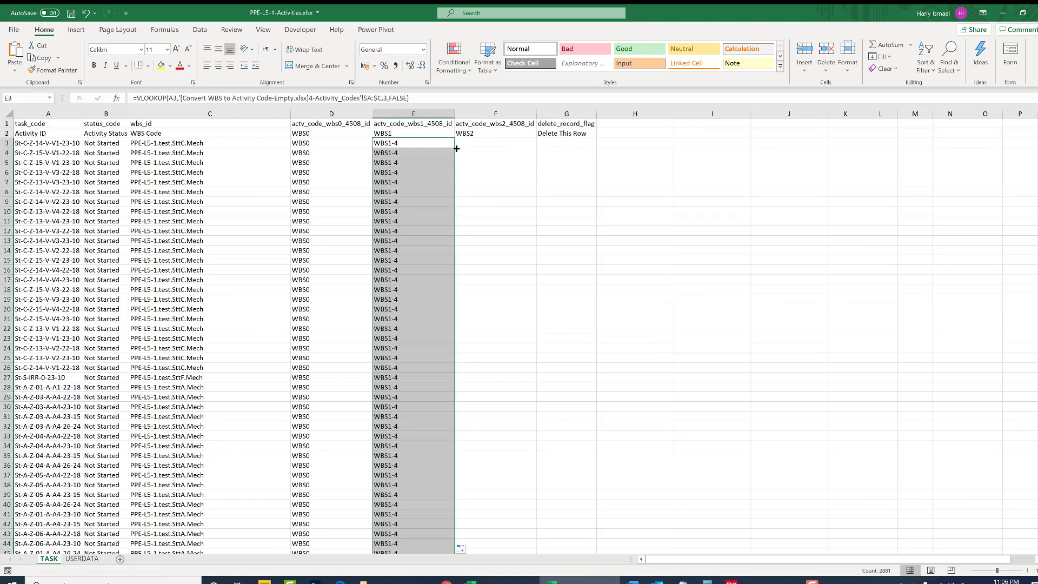
Step: Fill column F with VLOOKUP(A3, 4-Activity_Codes!$A:$D, 4, FALSE) for WBS2 codes and save
left_click(488, 145)
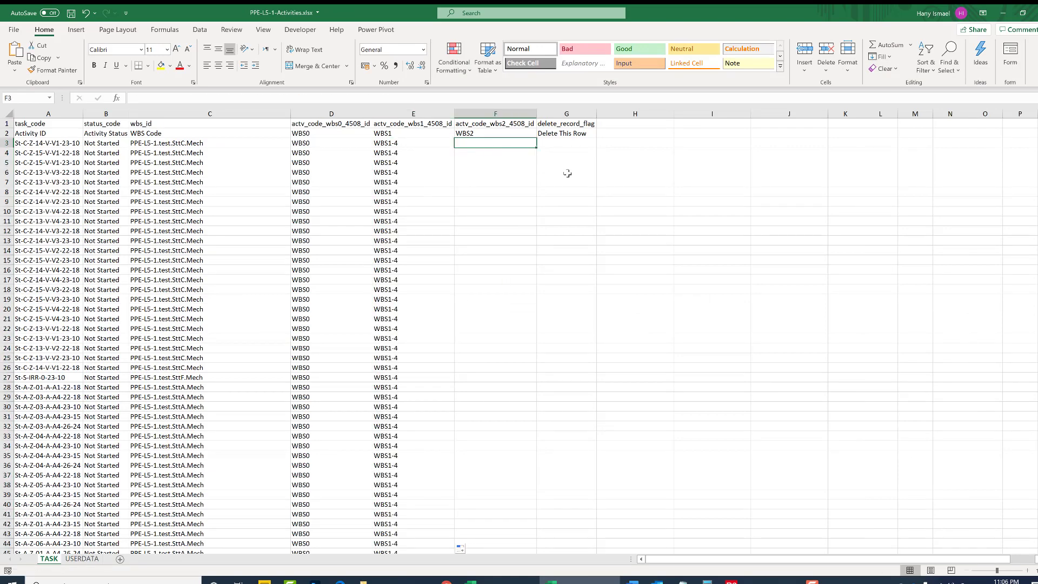
type("=vl")
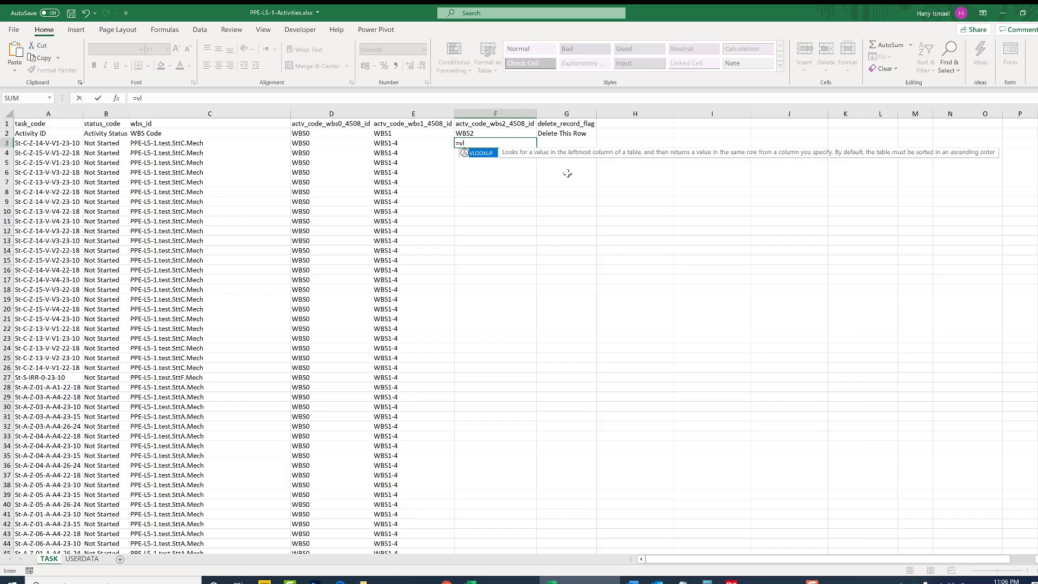
double_click(482, 154)
left_click(65, 143)
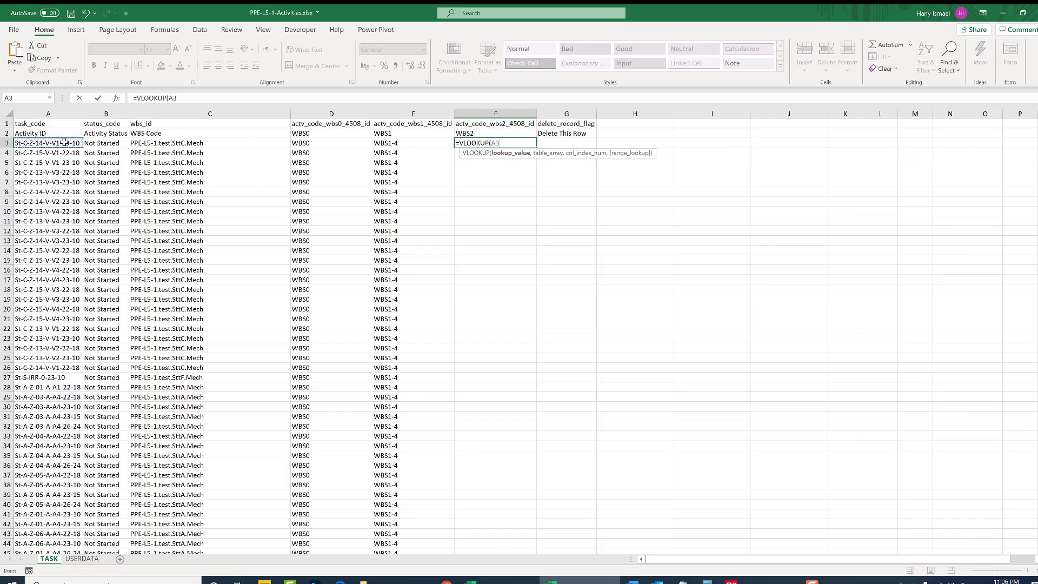
type(",")
left_click(471, 581)
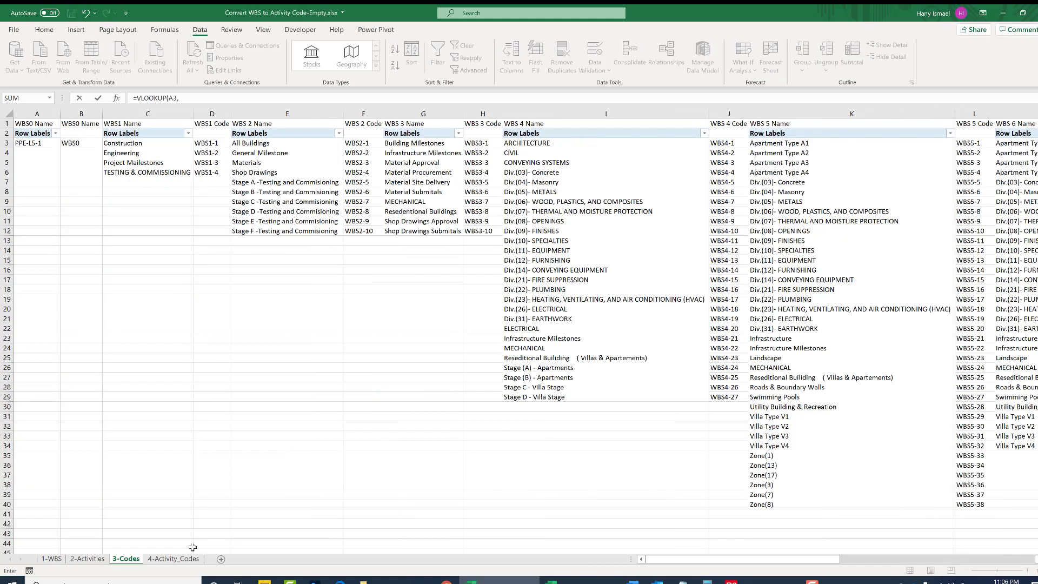
left_click(173, 558)
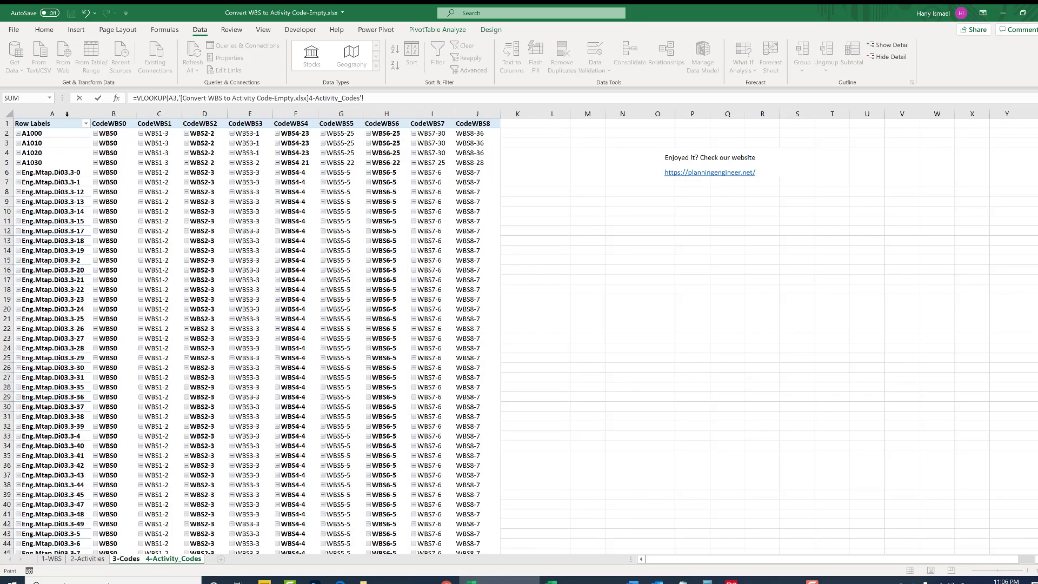
left_click_drag(67, 113, 197, 113)
type(",4")
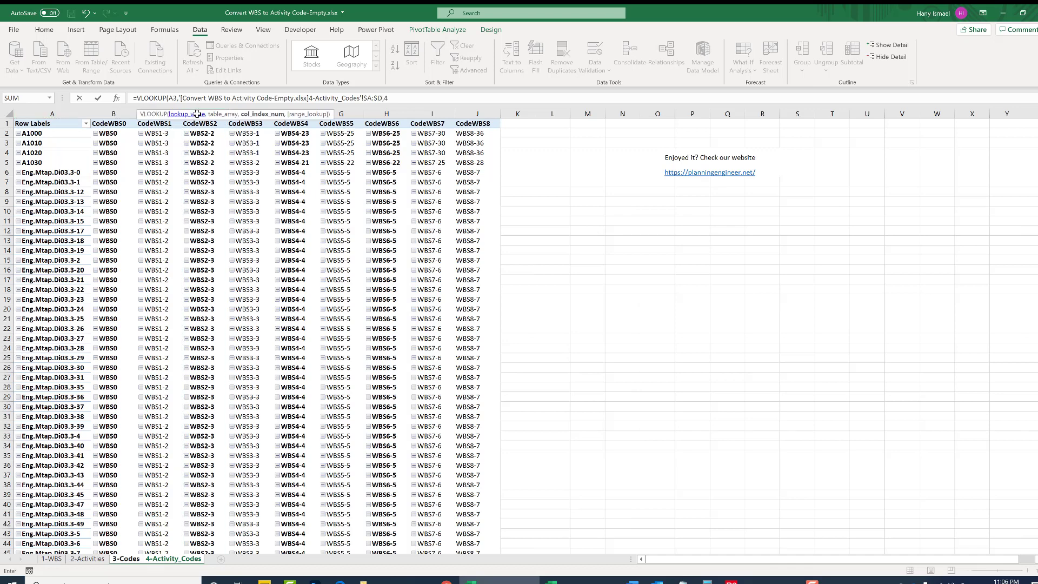
type(",")
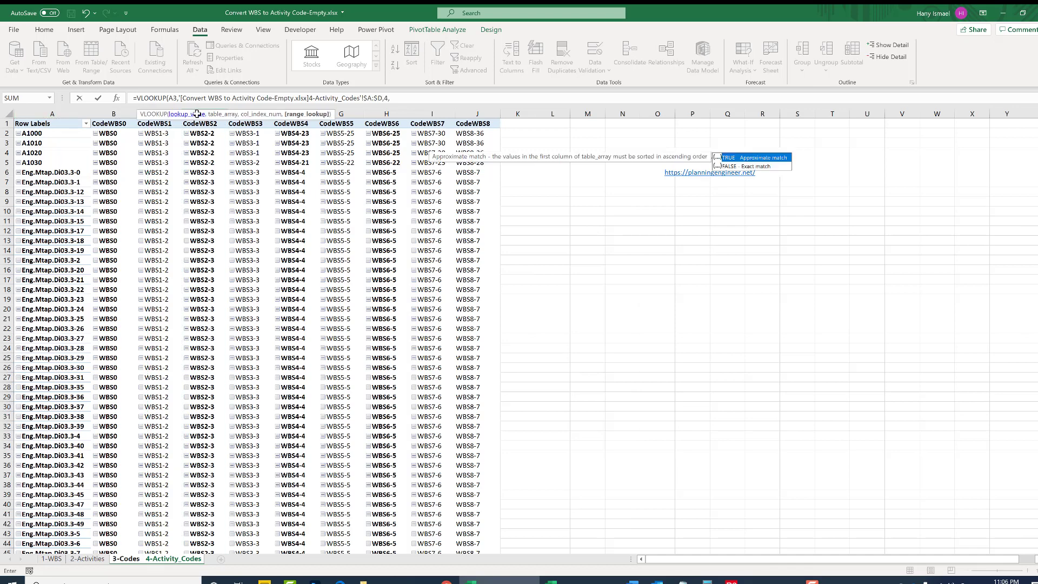
double_click(766, 166)
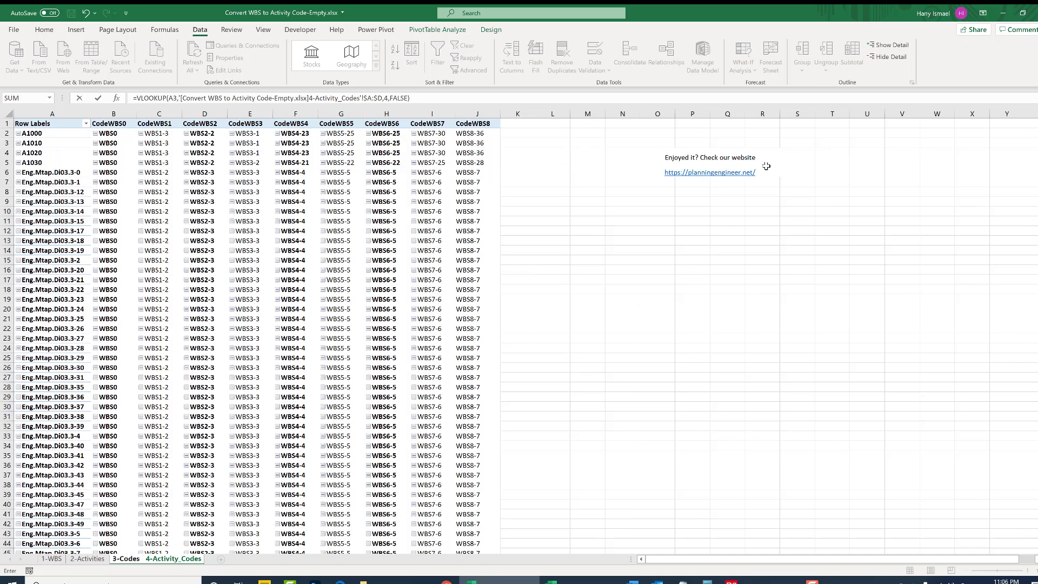
key("Return")
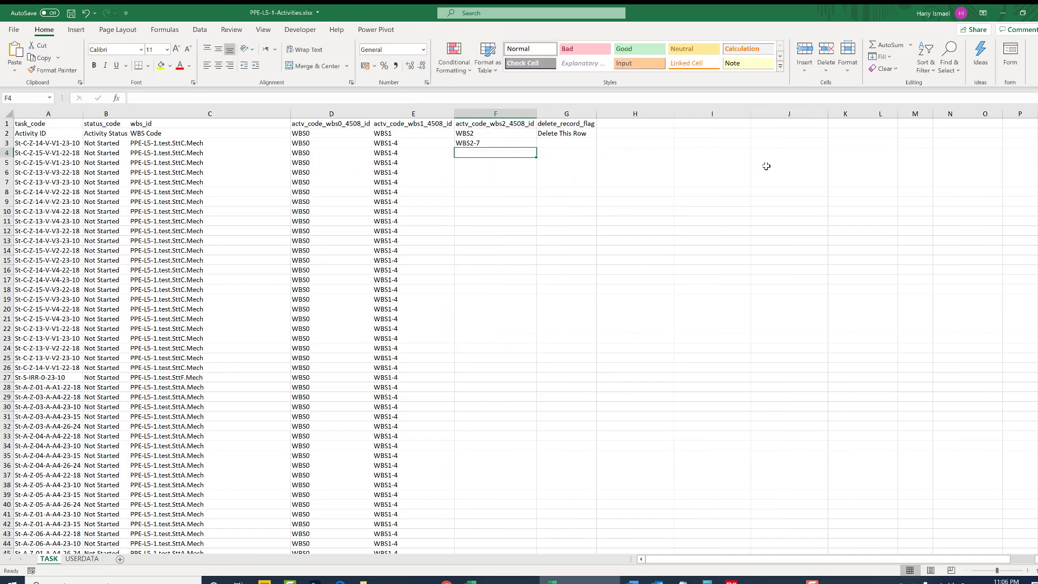
left_click(507, 144)
double_click(537, 148)
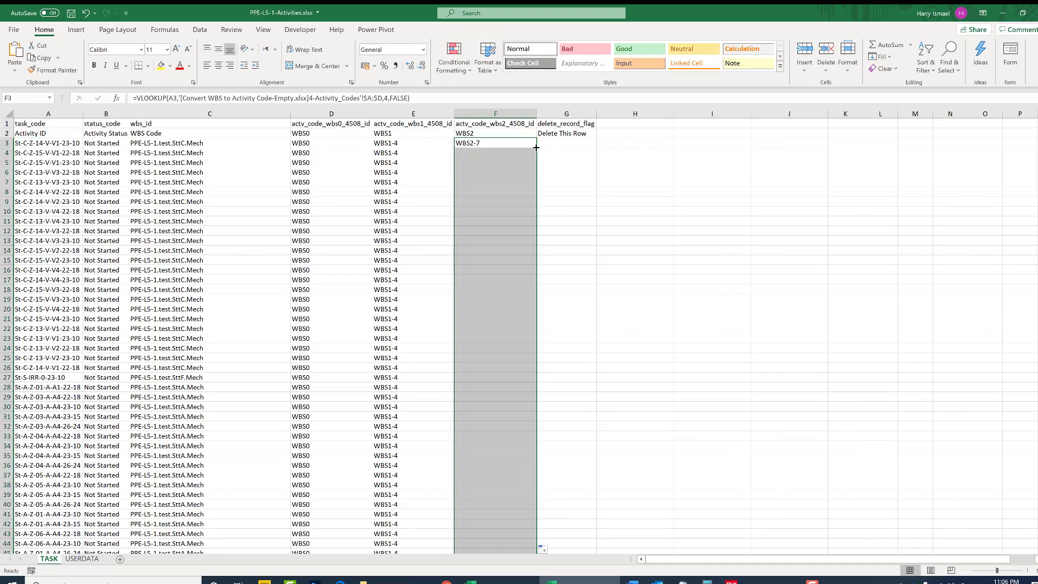
left_click(71, 13)
left_click_drag(492, 107, 32, 114)
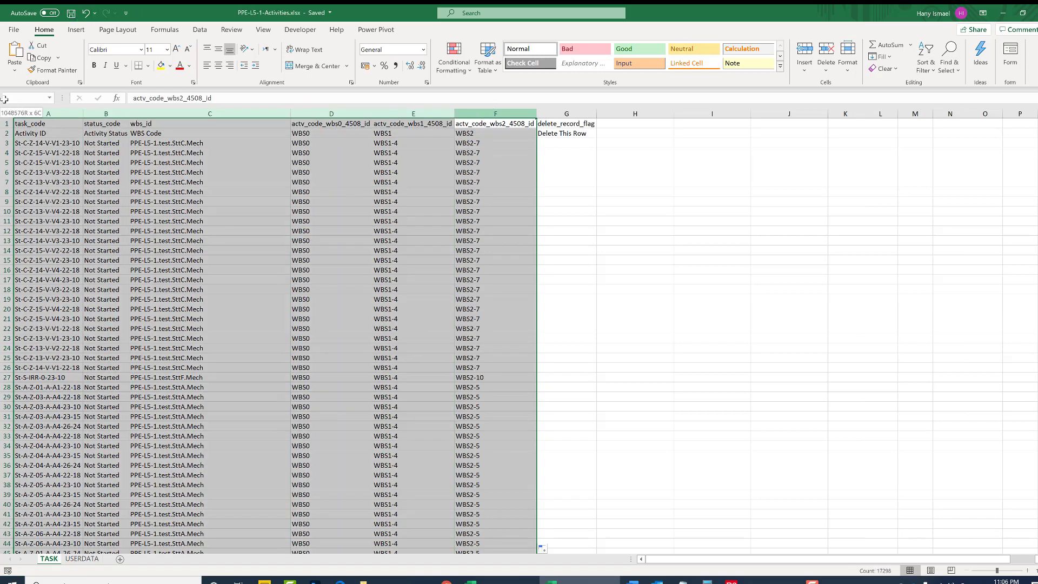
Step: Turn on filtering for the table's header row
left_click(200, 30)
left_click(437, 52)
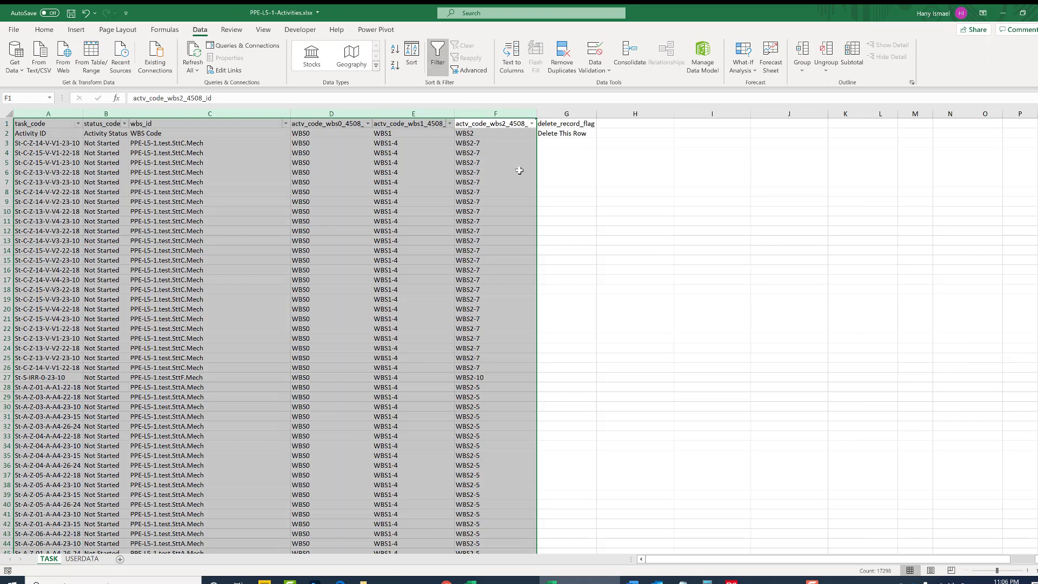
left_click(527, 172)
Step: Review the WBS2, WBS1 and WBS0 filter value lists, closing each unchanged
left_click(532, 123)
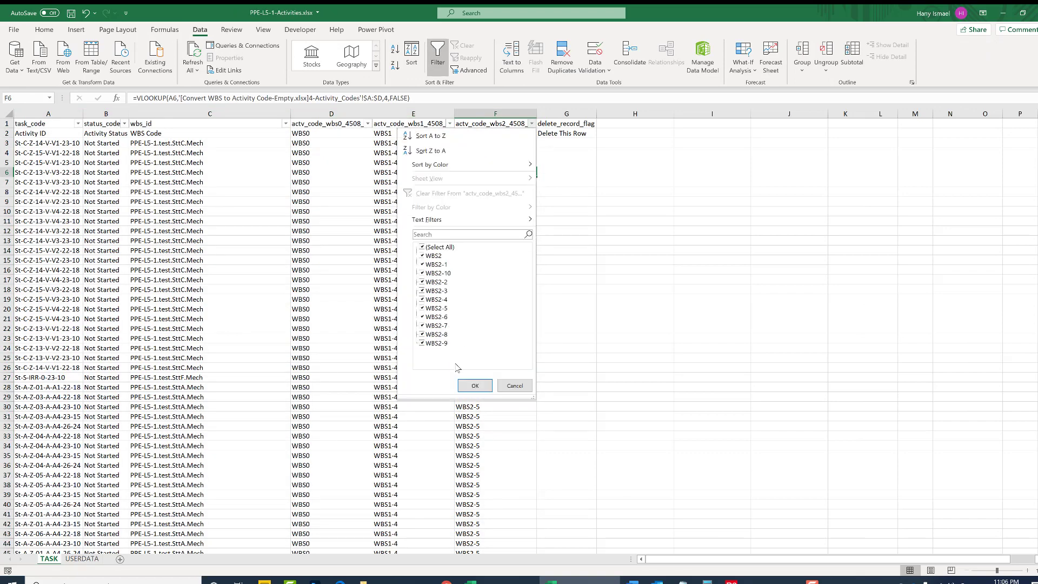
left_click(514, 385)
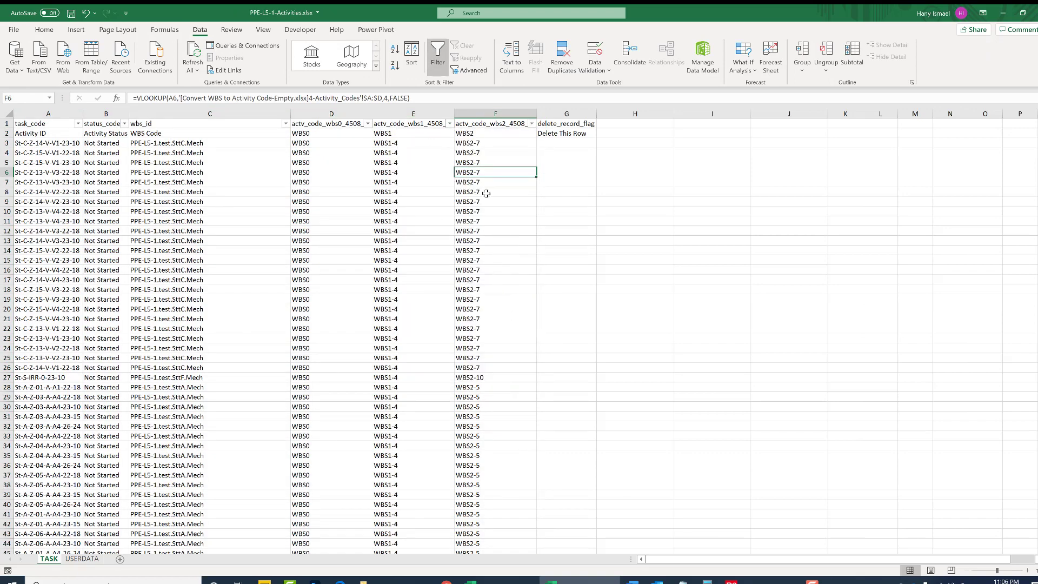
left_click(449, 124)
left_click(432, 386)
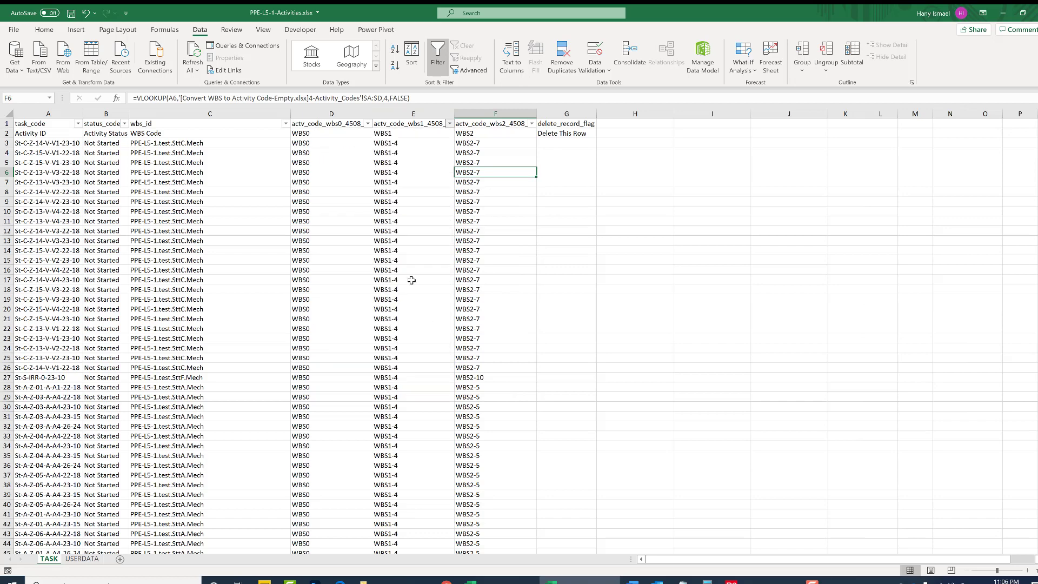
left_click(368, 123)
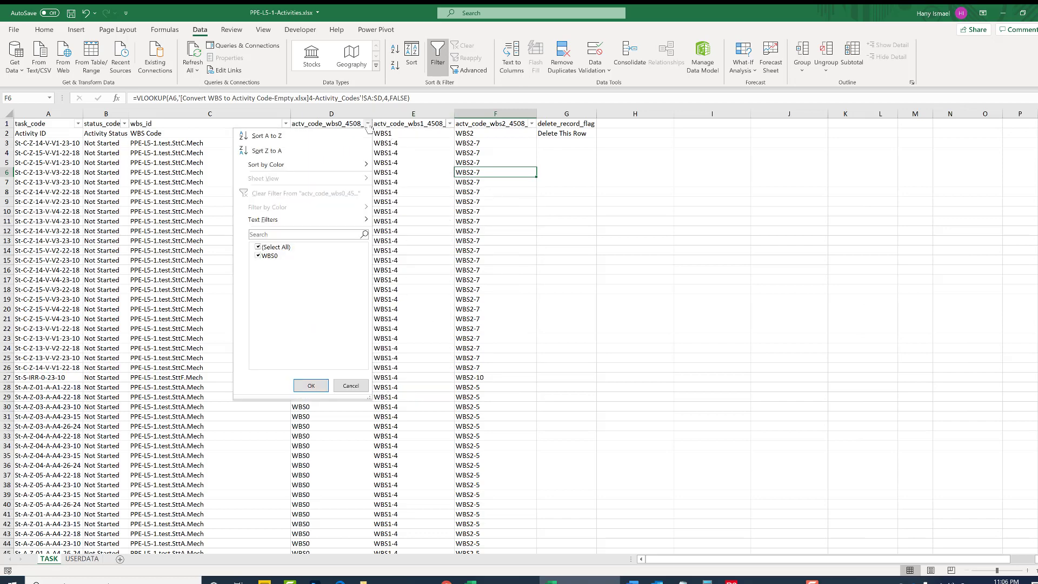
left_click(350, 386)
left_click(608, 280)
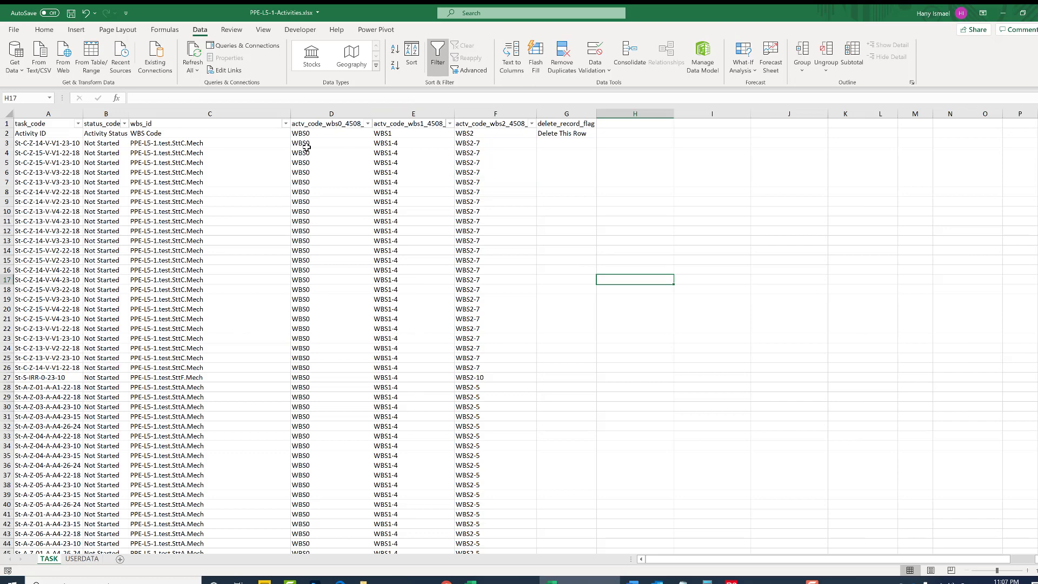
Step: Replace the WBS0–WBS2 lookup formulas with plain values by copying and pasting values
left_click_drag(306, 143, 472, 221)
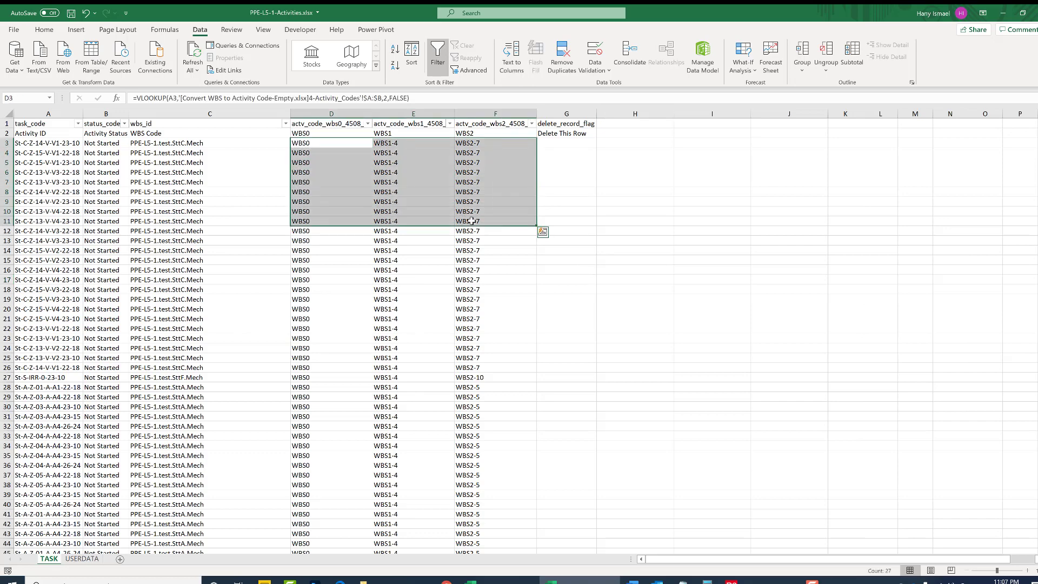
key("ctrl+shift+End")
scroll(472, 221, "down", 5)
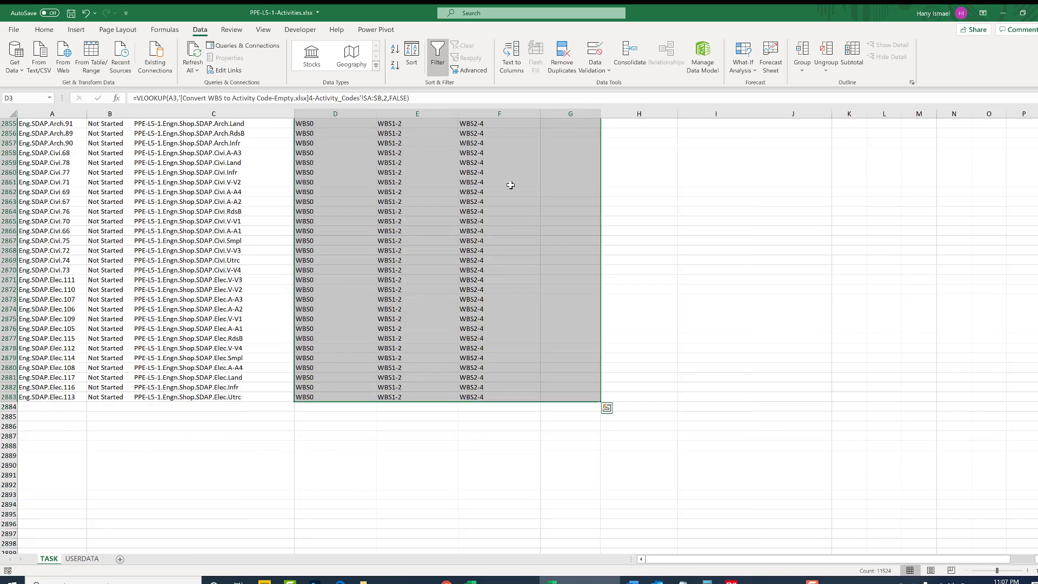
right_click(480, 134)
left_click(509, 158)
key("ctrl+BackSpace")
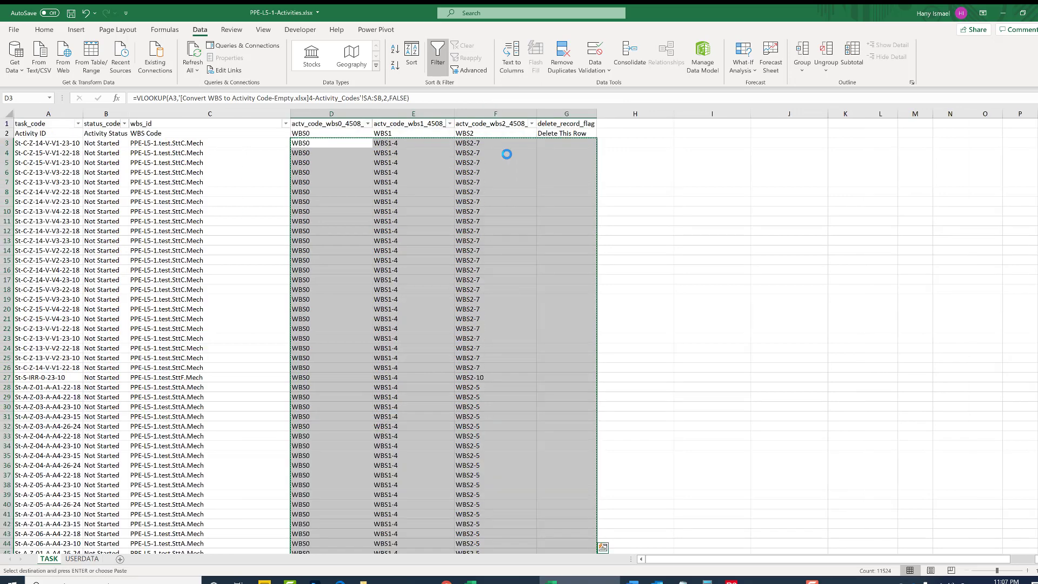
right_click(508, 155)
left_click(543, 210)
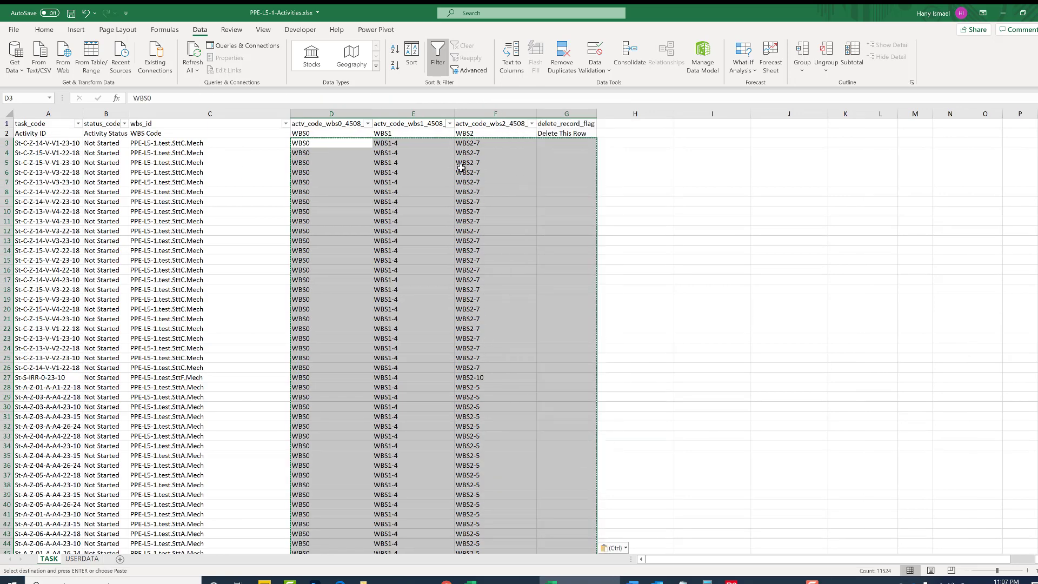
Step: Confirm D15 holds a plain value and save the activities workbook
left_click(478, 173)
left_click(57, 117)
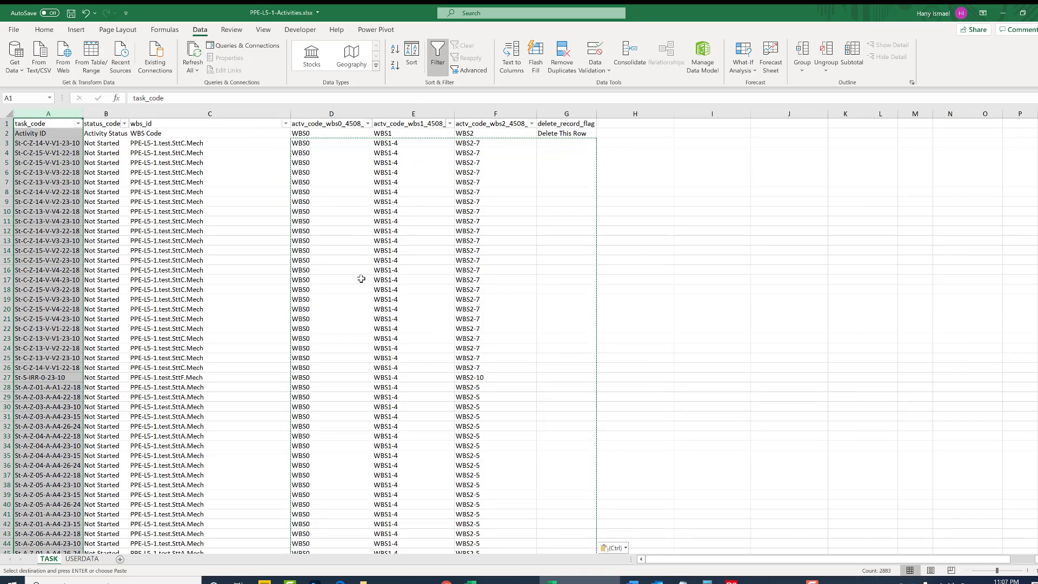
left_click(361, 261)
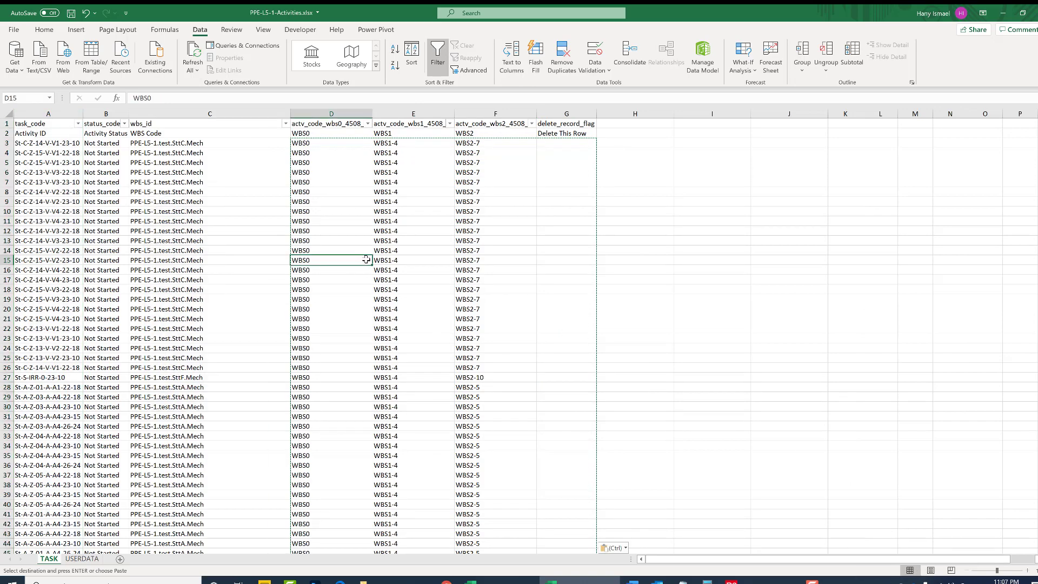
left_click(71, 14)
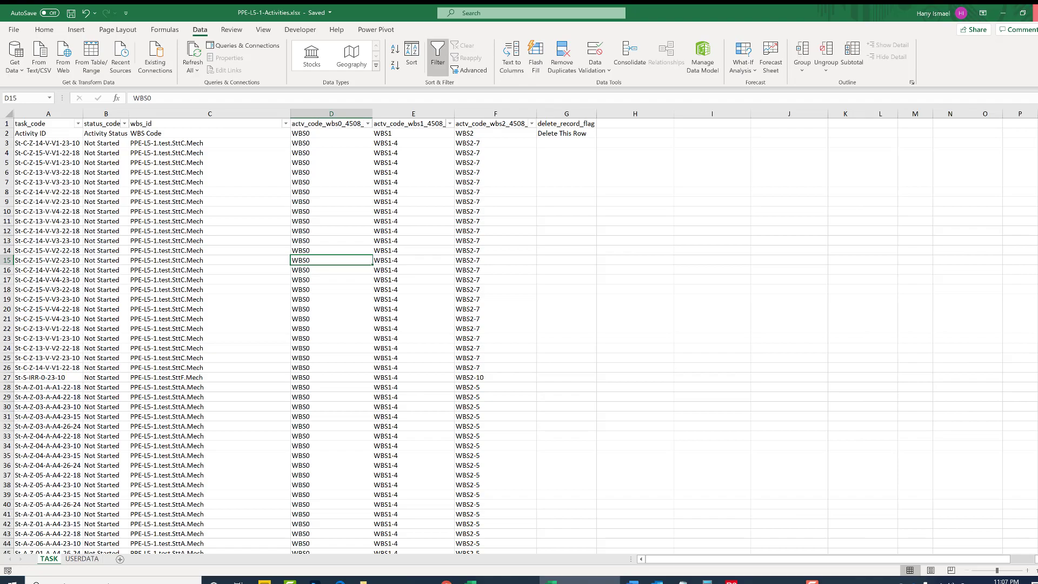
Step: Close the Excel workbook and start a Spreadsheet (XLSX) import in P6
left_click(1033, 13)
left_click(687, 543)
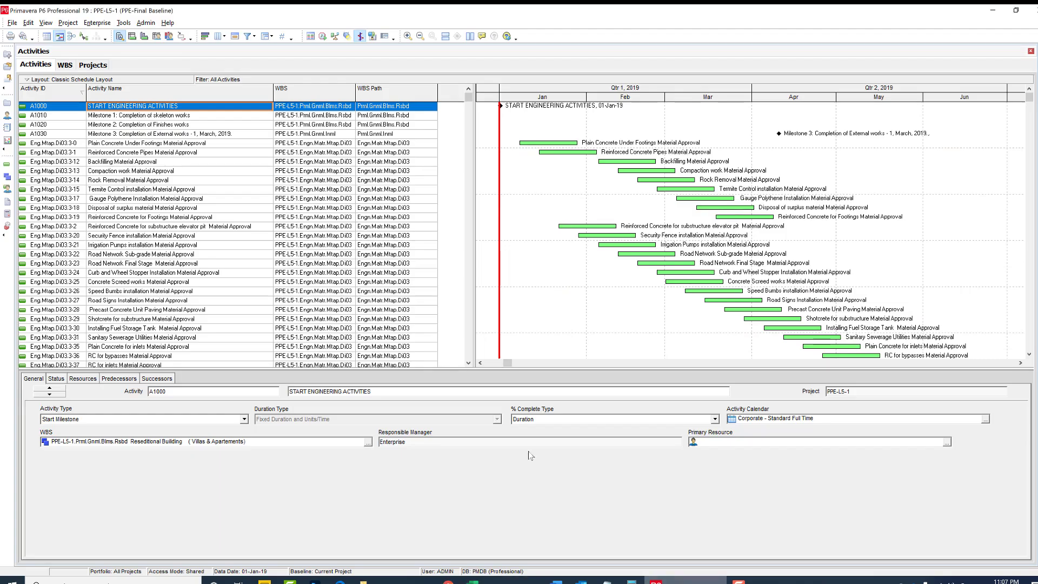
left_click(12, 23)
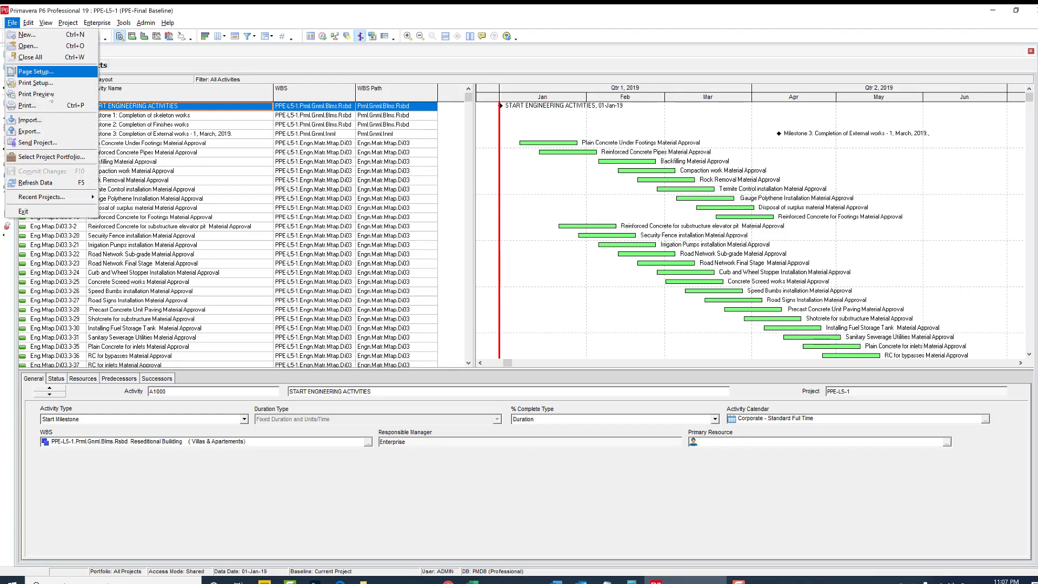
left_click(63, 123)
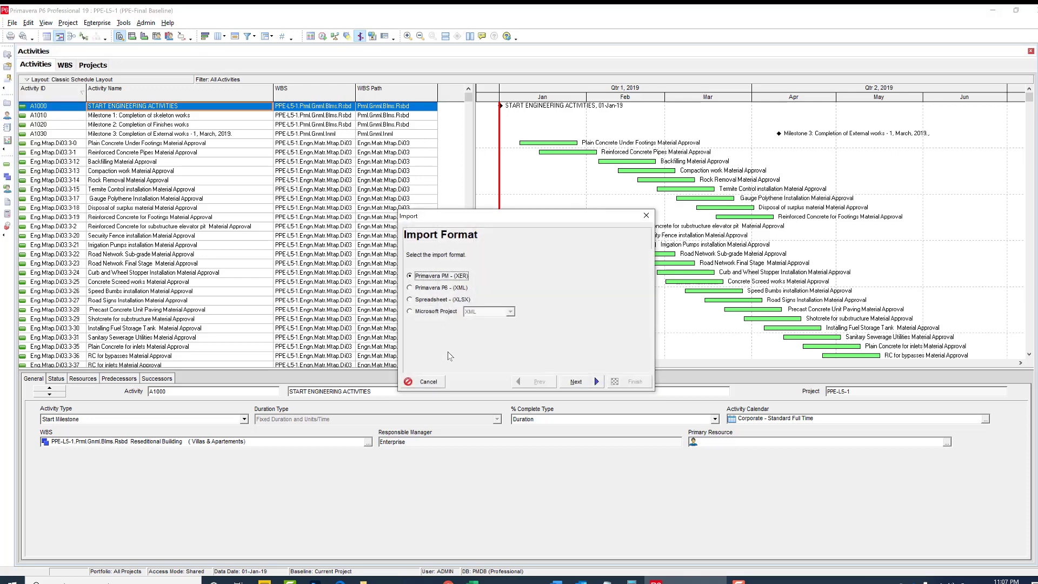
left_click(440, 299)
left_click(575, 382)
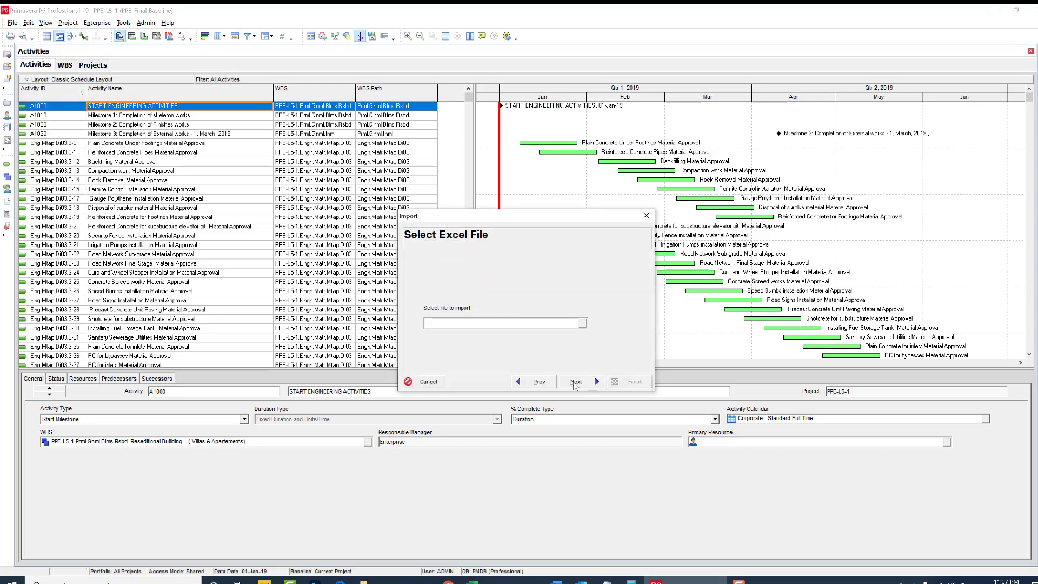
Step: Select PPE-L5-1-Activities.xlsx from New folder (2) on the Desktop as the import file
left_click(583, 323)
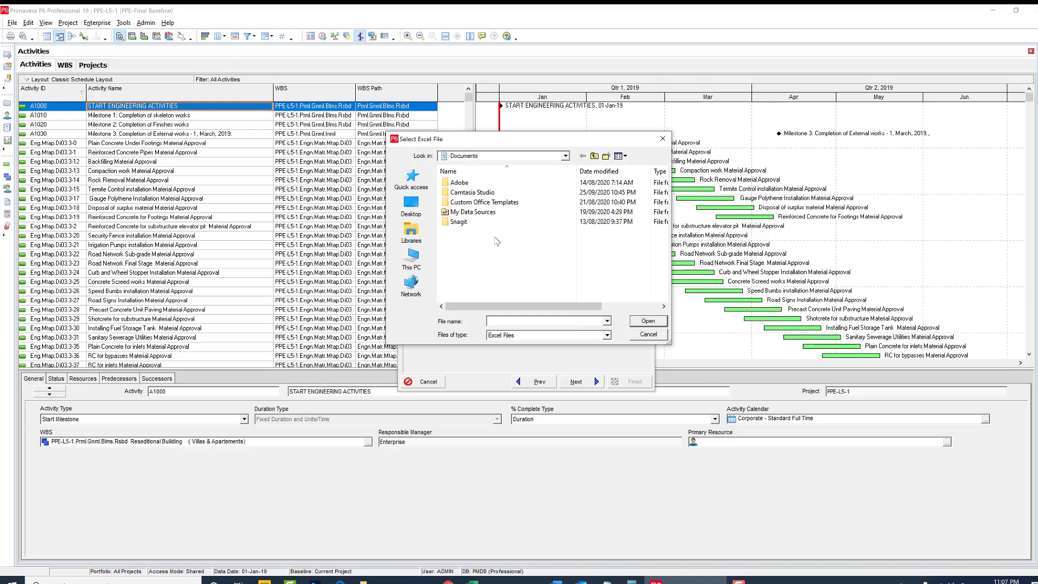
left_click(411, 206)
left_click_drag(664, 205, 666, 266)
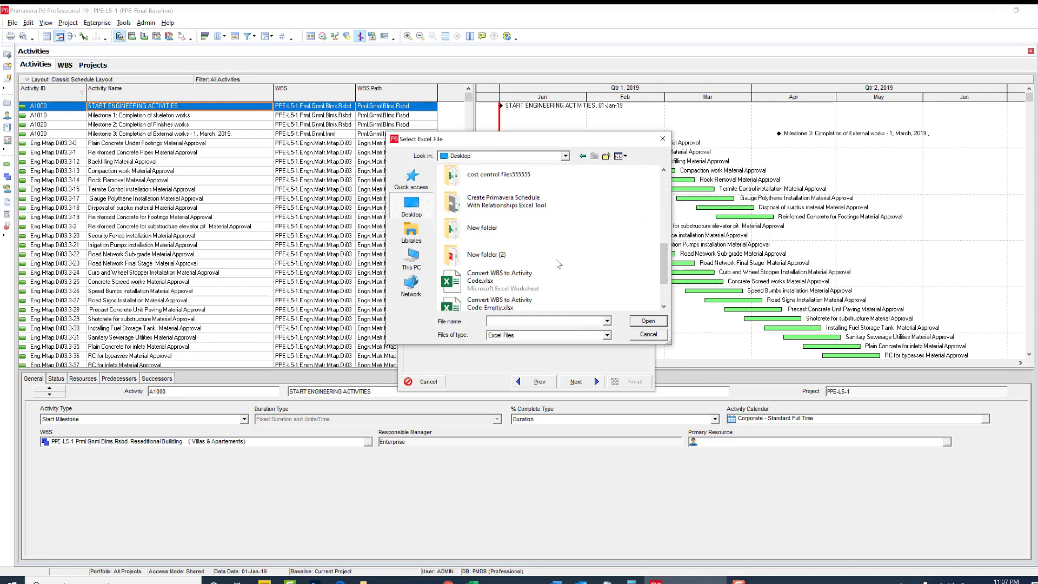
double_click(491, 258)
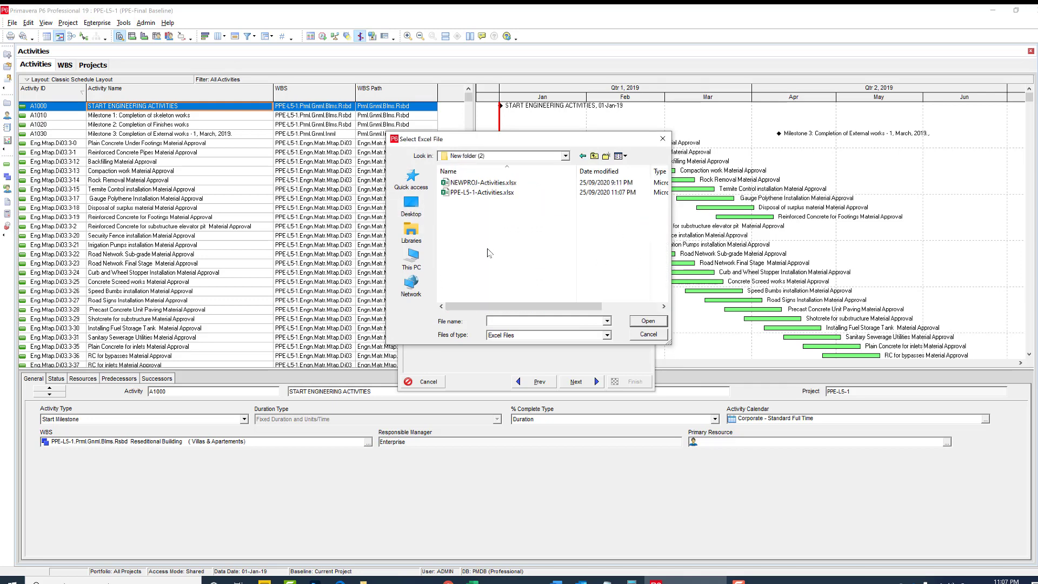
left_click(599, 171)
left_click(486, 184)
double_click(486, 184)
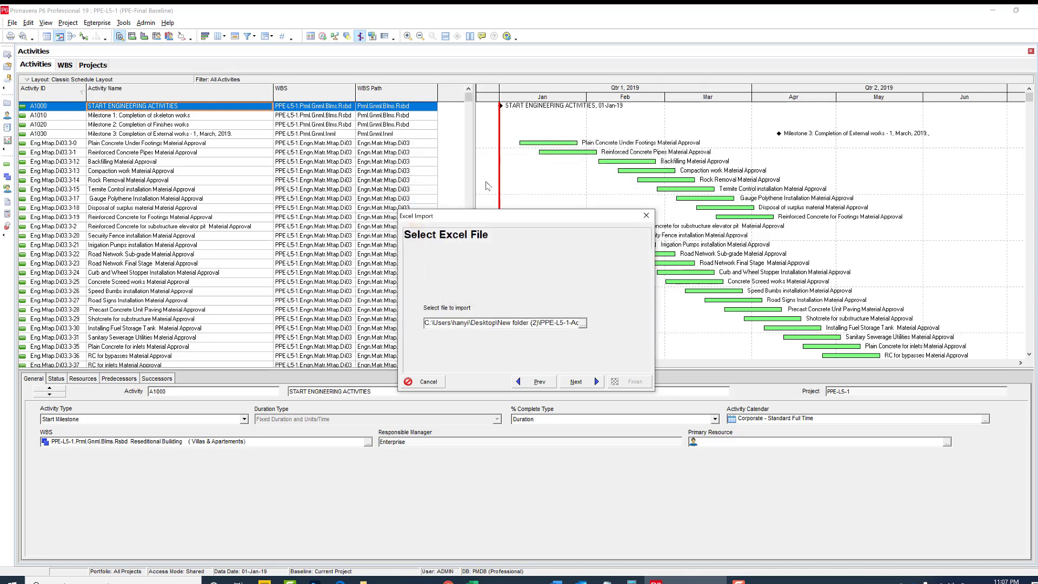
left_click(573, 381)
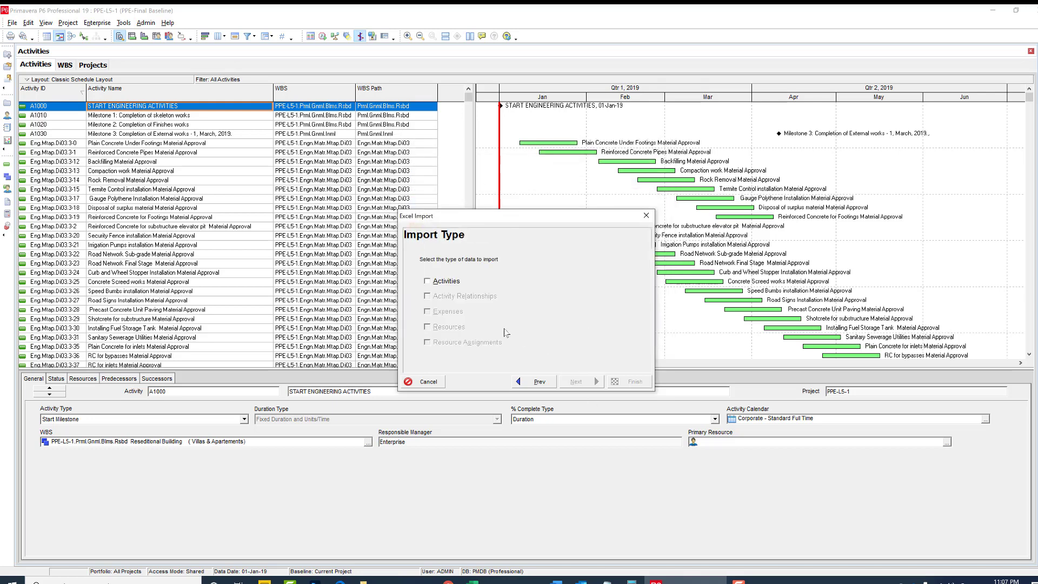
Step: Import Activities into project PPE-L5-1 and dismiss the success message
left_click(427, 281)
left_click(596, 382)
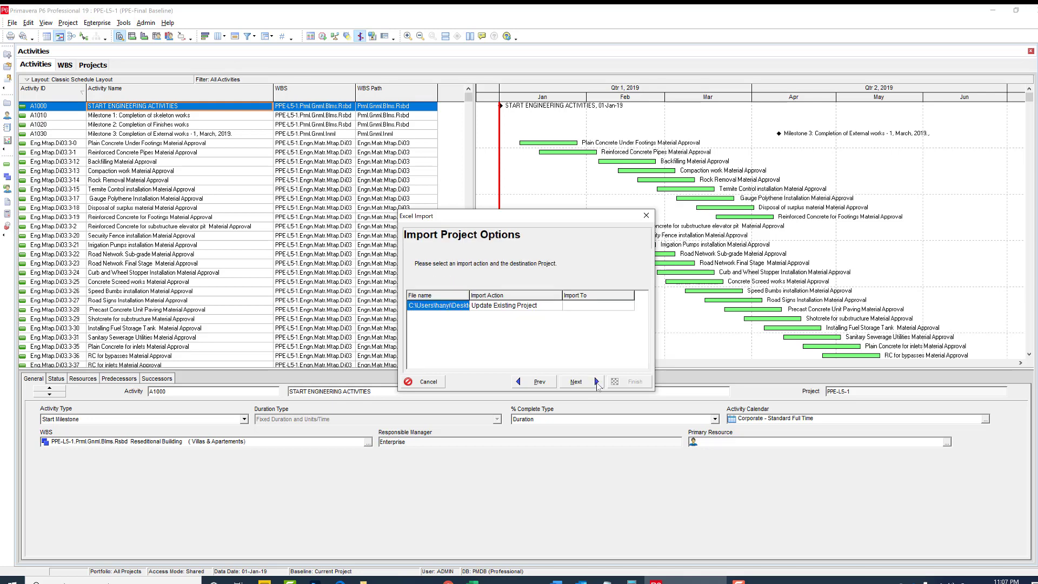
left_click(603, 309)
left_click(629, 305)
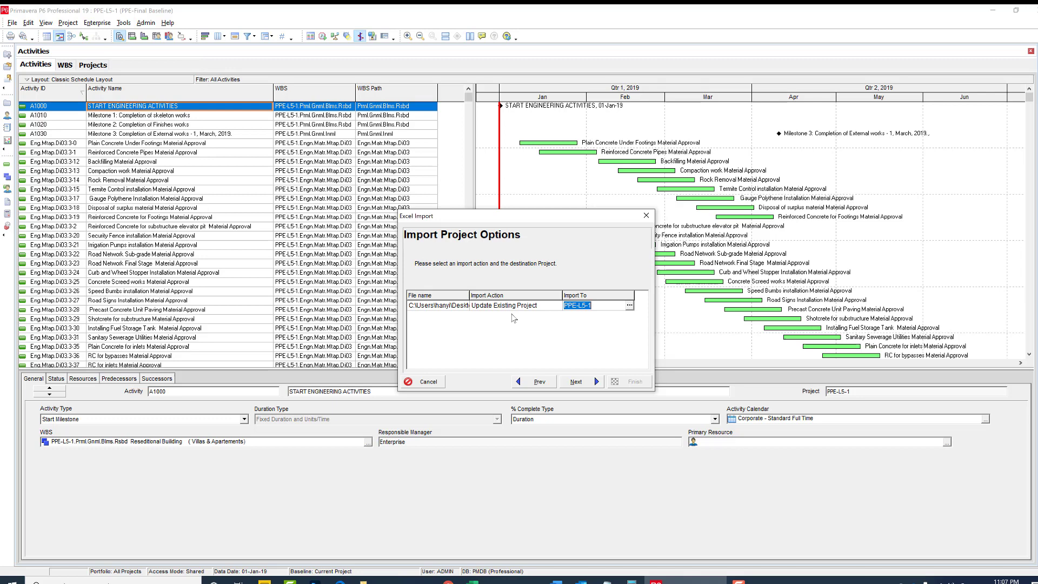
double_click(163, 113)
left_click(587, 382)
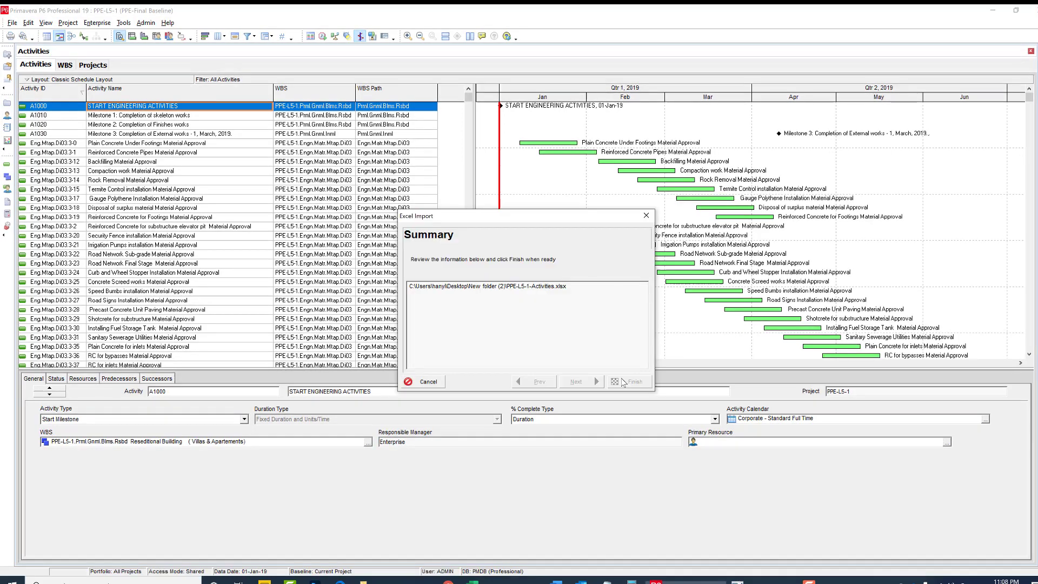
left_click(624, 382)
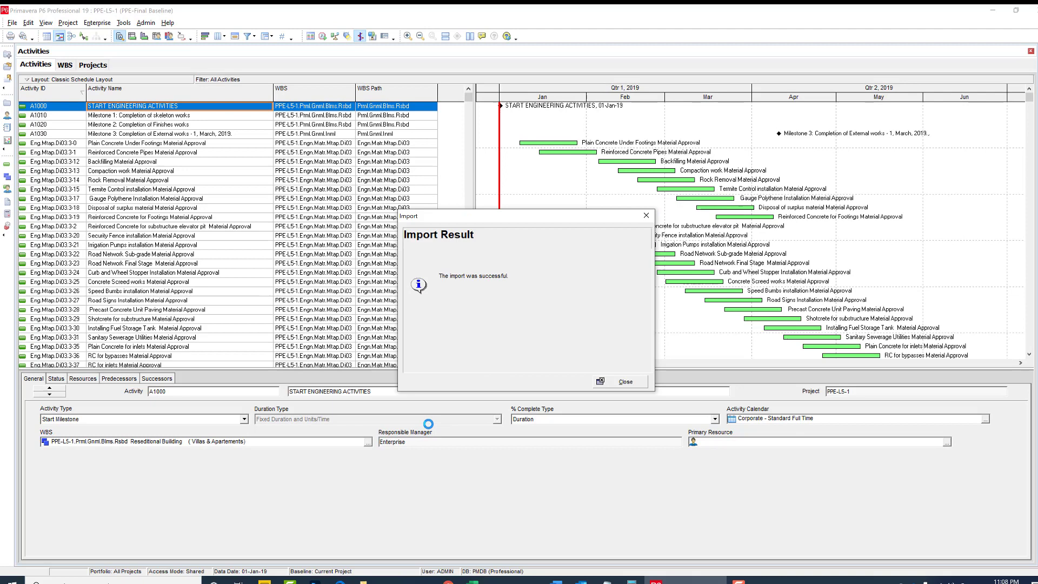
left_click(622, 382)
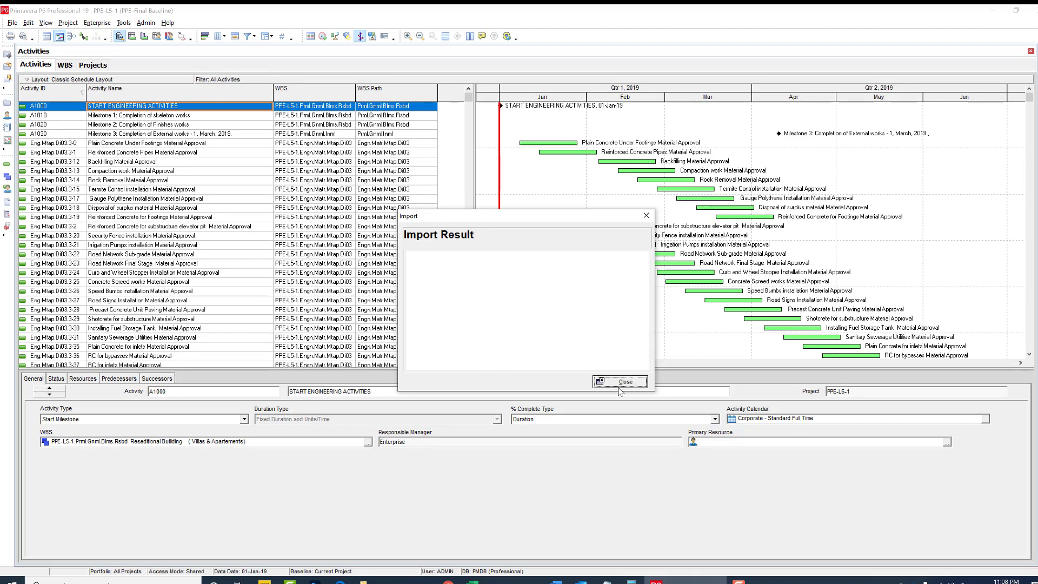
Step: Set the first Group By level to the WBS0 code with indenting turned off
left_click(265, 36)
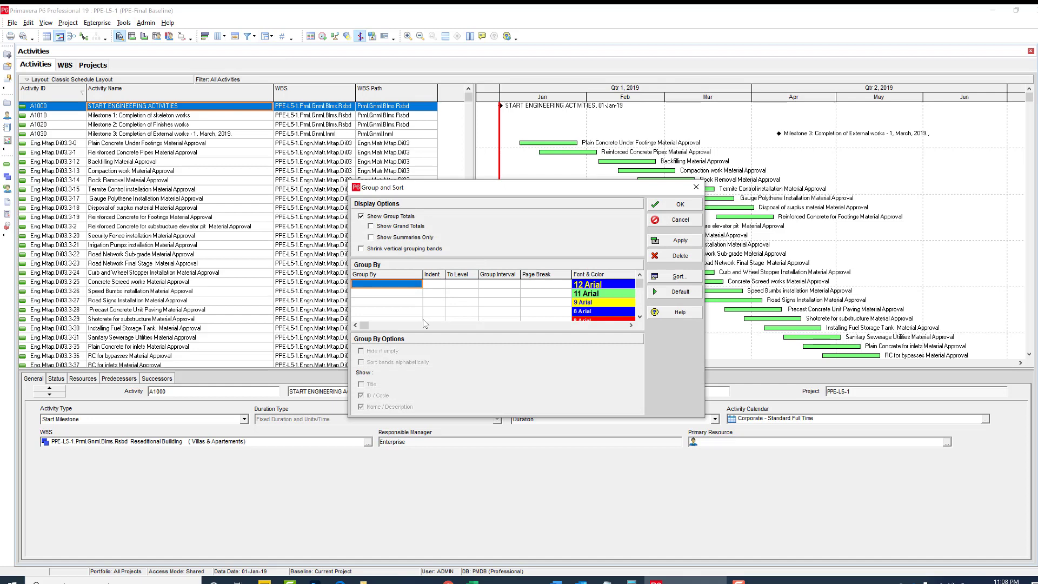
left_click(402, 297)
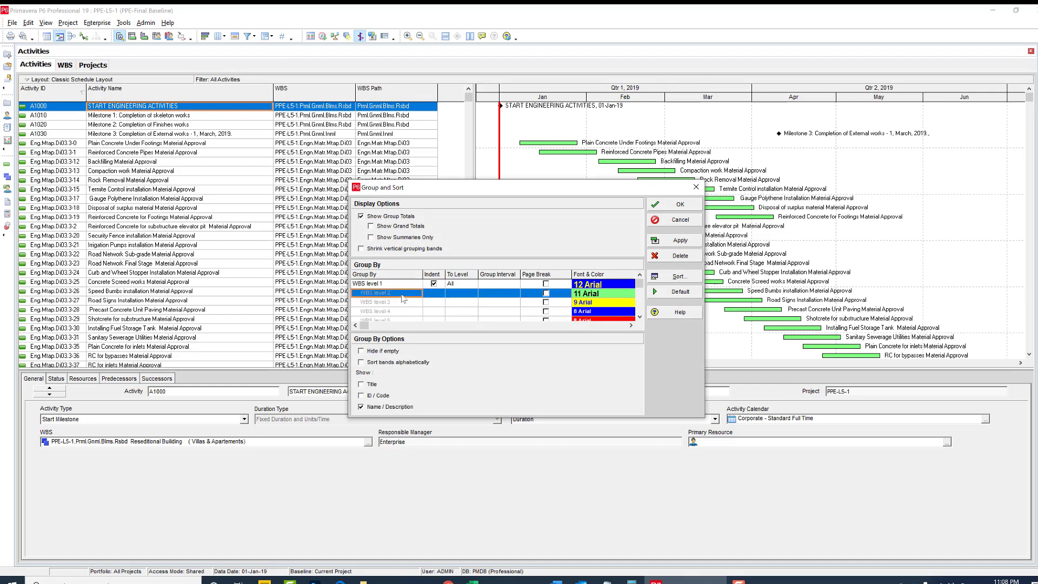
left_click(406, 284)
left_click(406, 284)
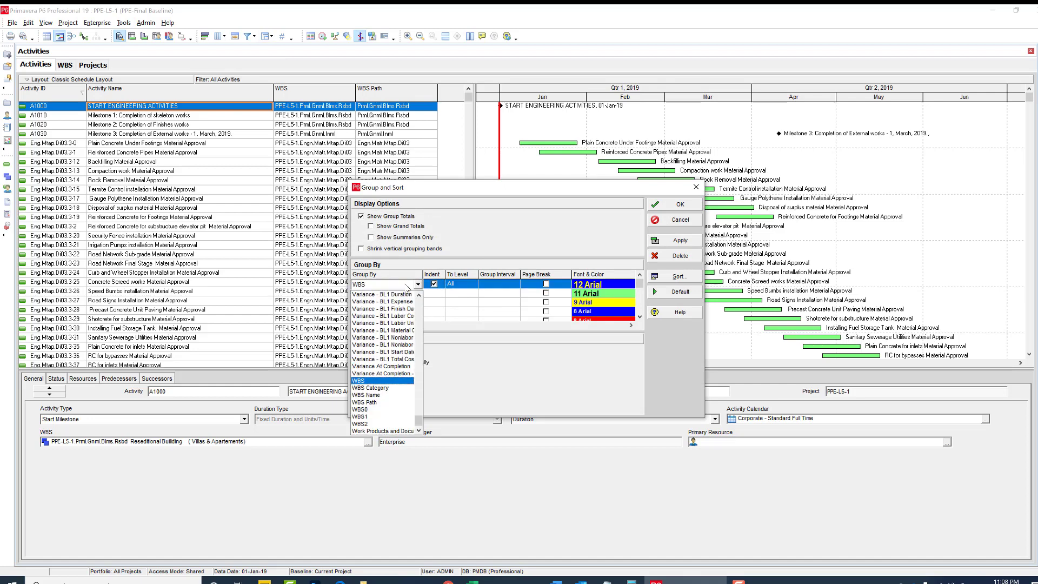
left_click(387, 409)
left_click(433, 283)
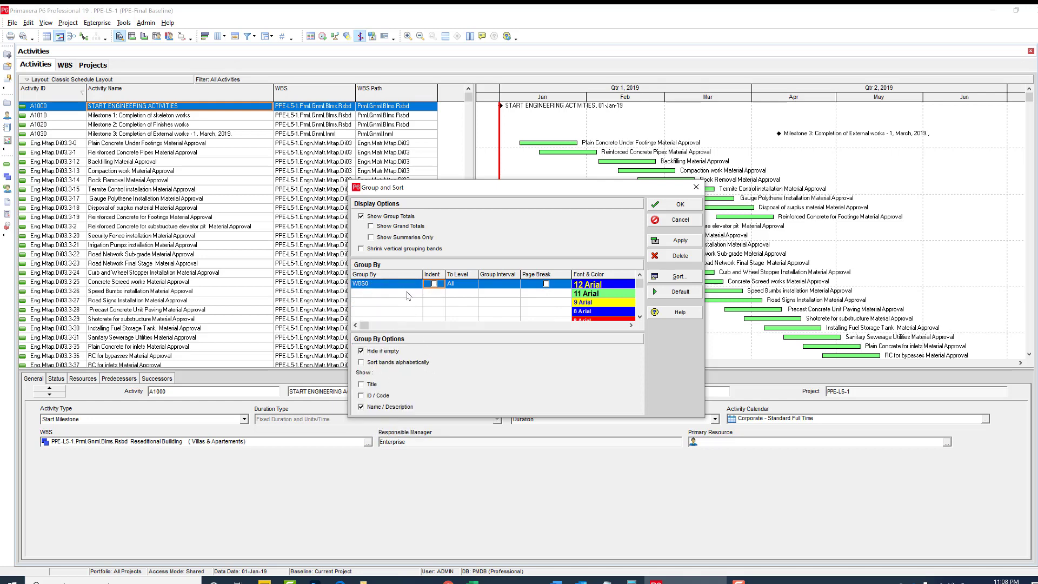
Step: Add WBS1 and WBS2 as second and third grouping levels and apply
left_click(391, 294)
left_click(390, 297)
left_click(390, 297)
left_click(391, 297)
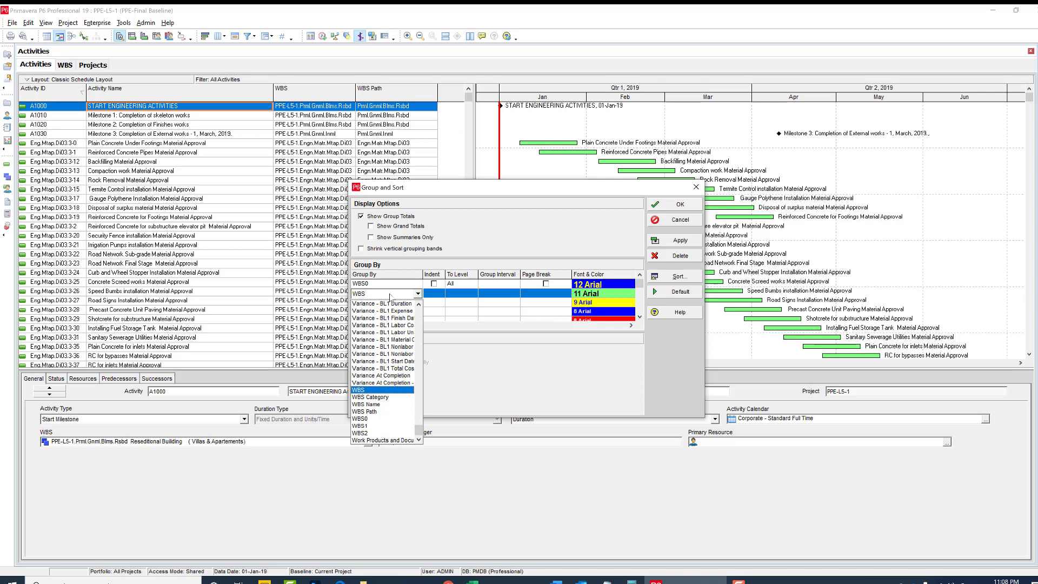
left_click(389, 426)
left_click(387, 302)
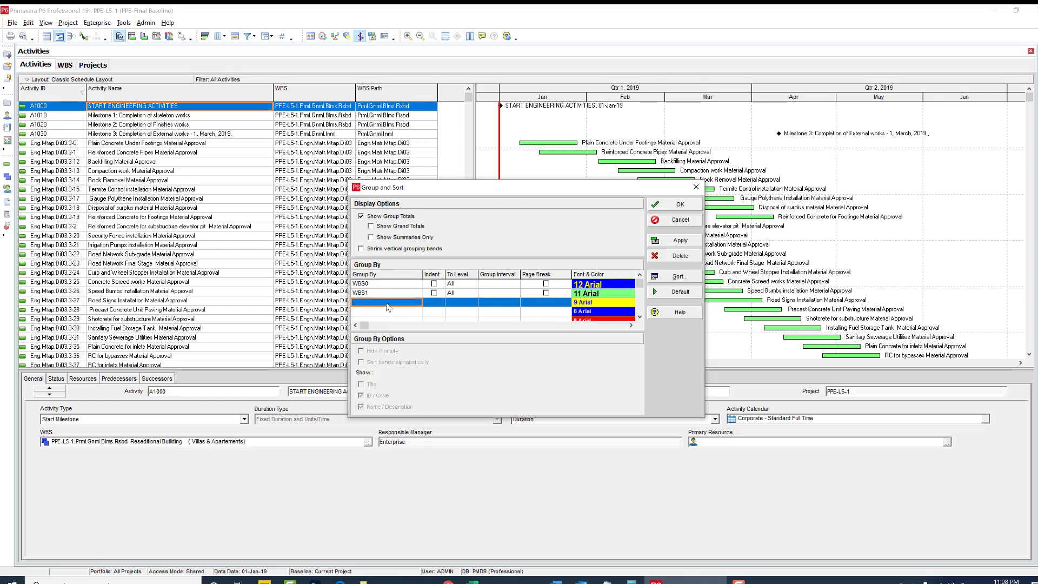
left_click(387, 304)
left_click(382, 443)
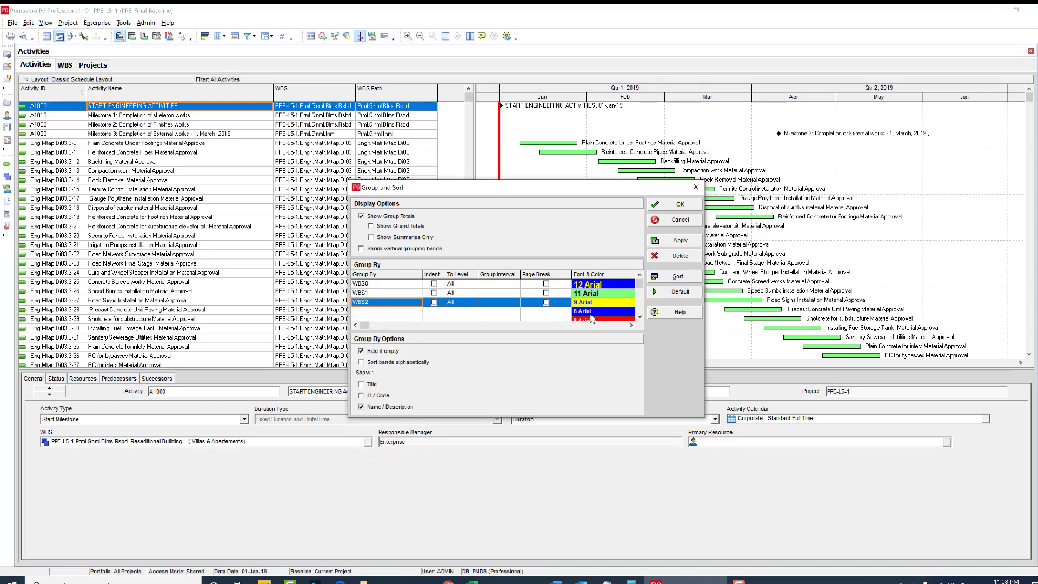
left_click(675, 243)
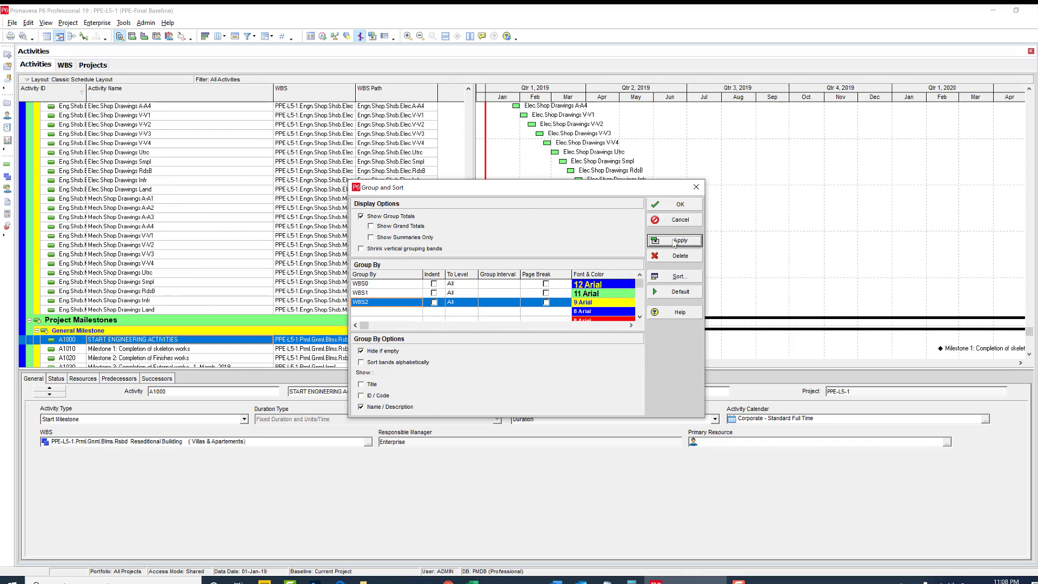
left_click(676, 204)
Step: Collapse the All Buildings, Materials, Shop Drawings, Project Mailestones and TESTING & COMMISSIONING bands
left_click_drag(467, 336, 469, 100)
double_click(180, 132)
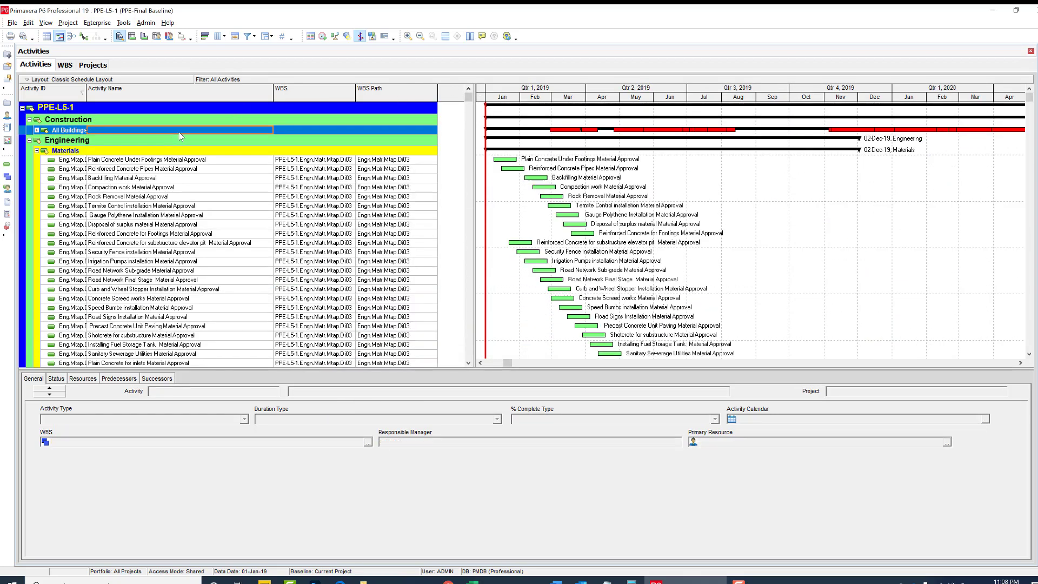
left_click(168, 142)
double_click(168, 152)
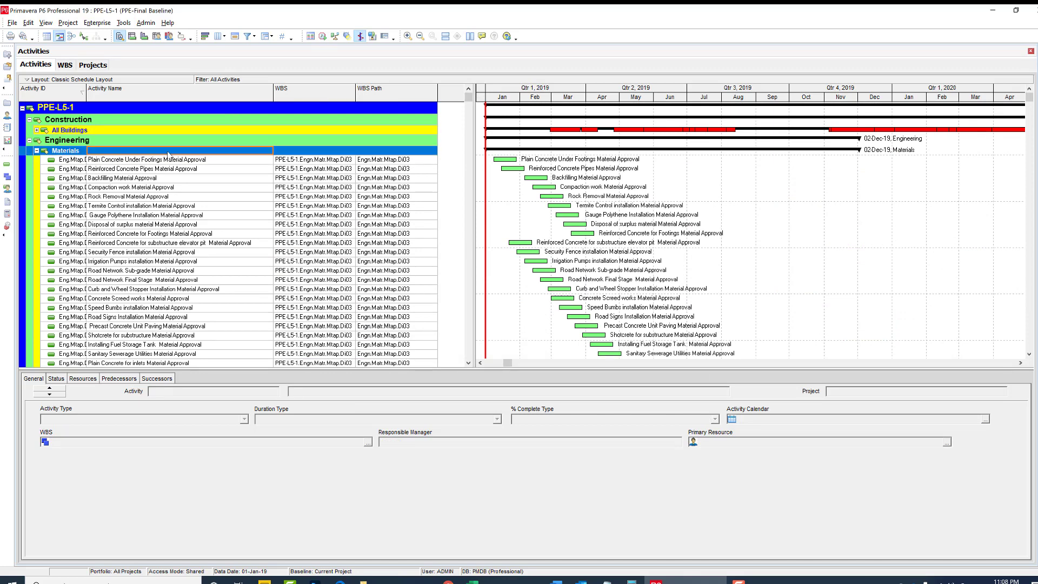
double_click(161, 162)
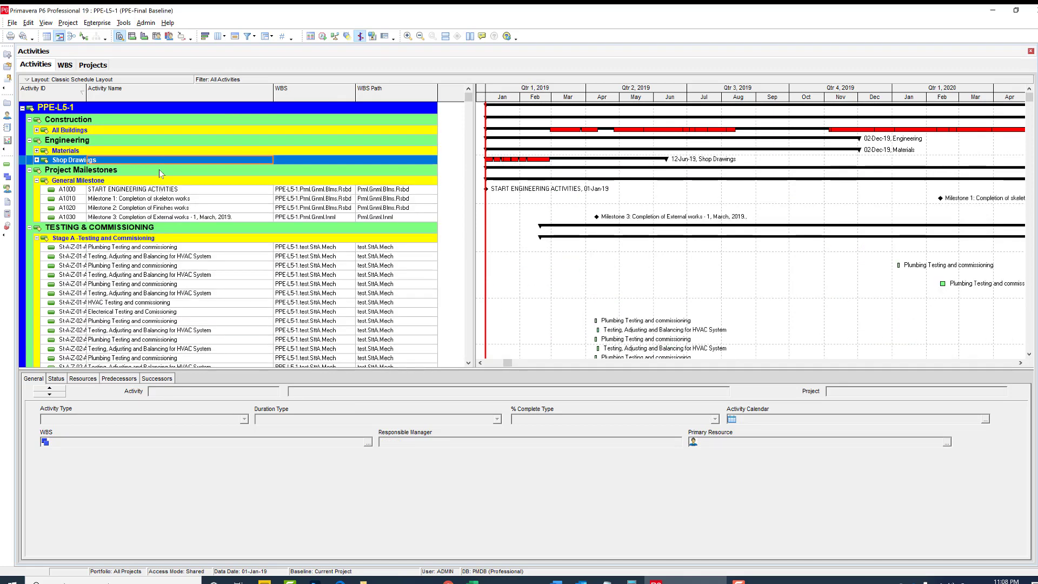
double_click(159, 170)
double_click(164, 183)
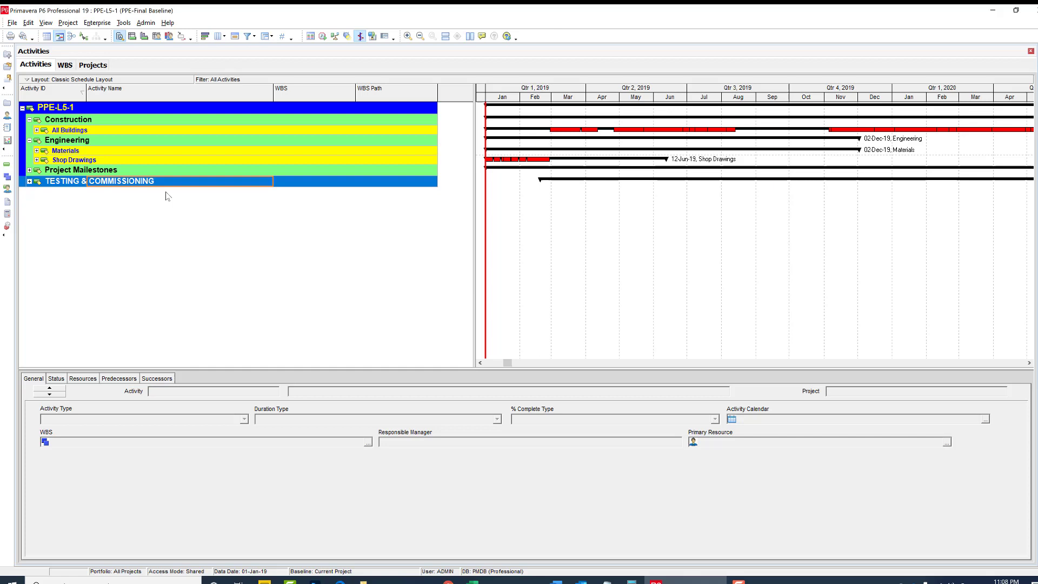